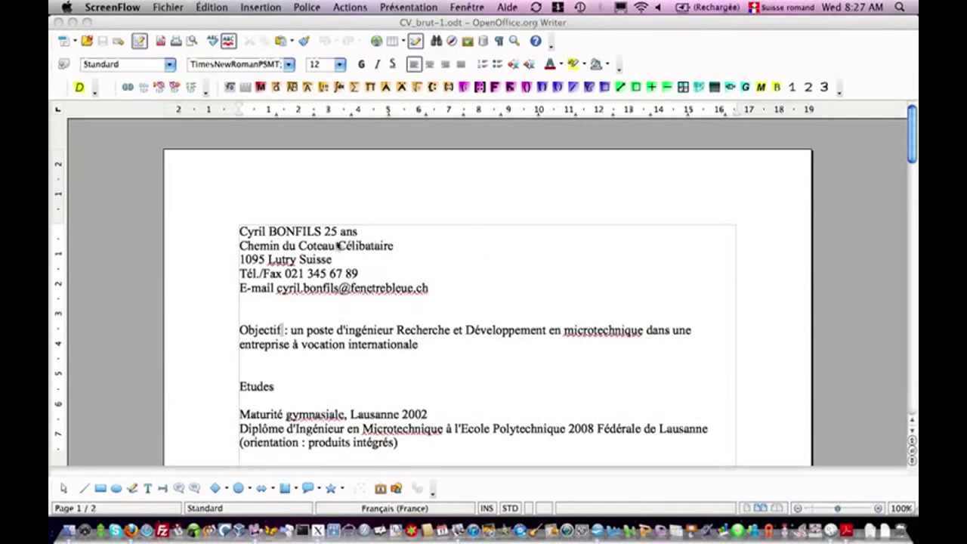
# Step: Set the page style's paper format to A4
pyautogui.click(325, 231)
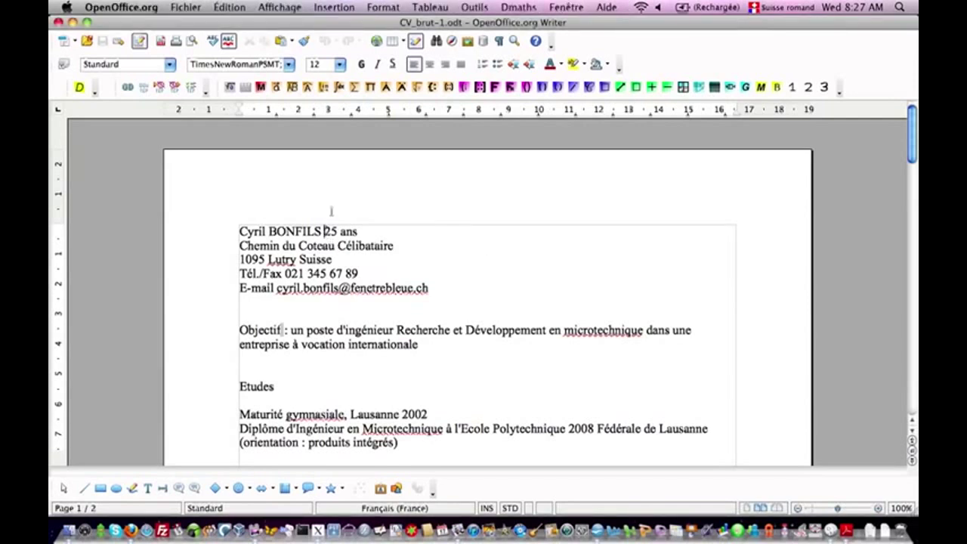
pyautogui.click(385, 7)
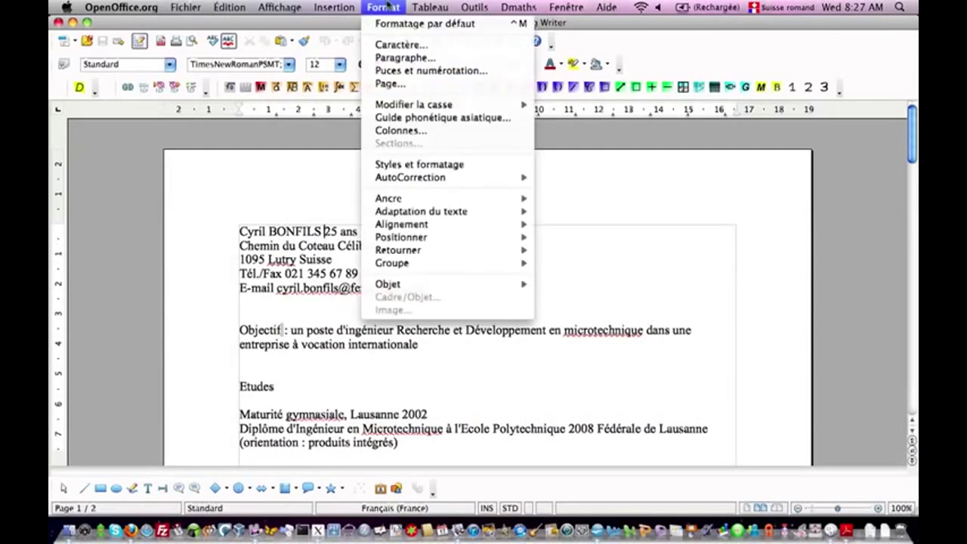
pyautogui.click(392, 83)
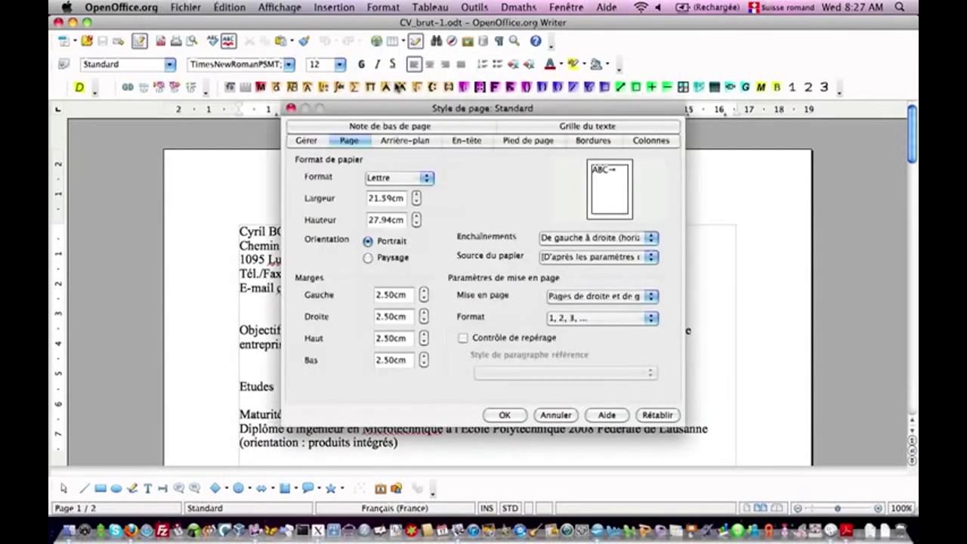
pyautogui.click(427, 179)
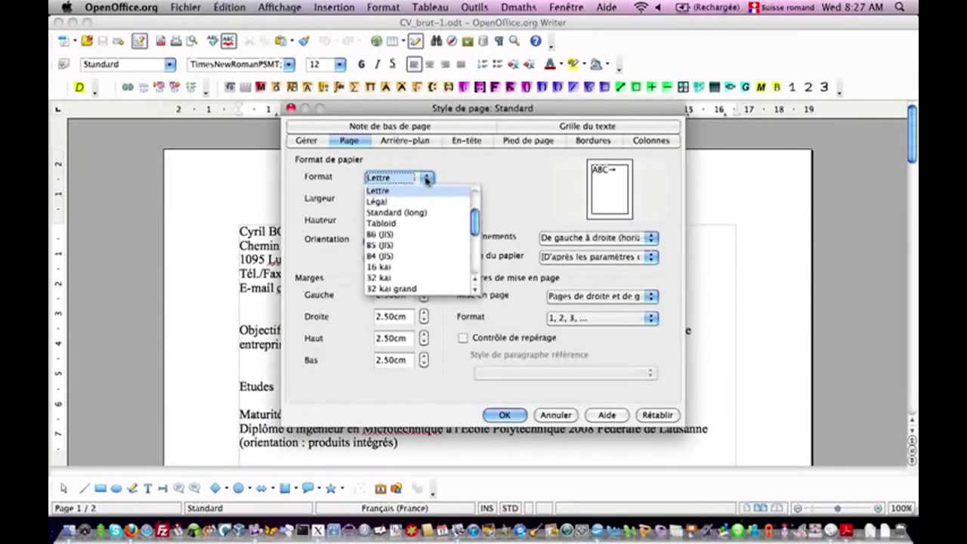
pyautogui.click(422, 203)
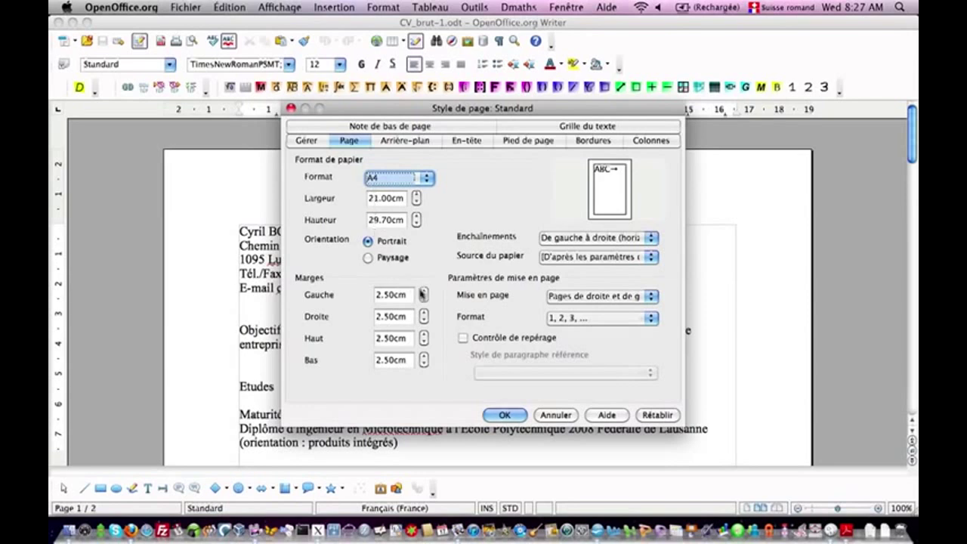
# Step: Set all four page margins (left, right, top and bottom) to 2 cm and apply the page style
pyautogui.click(377, 295)
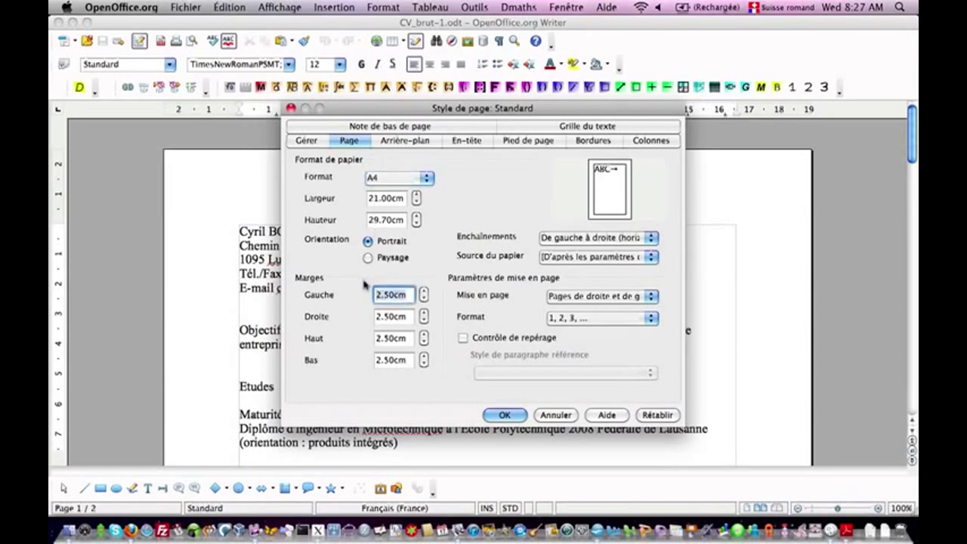
pyautogui.write('2')
pyautogui.press('Tab')
pyautogui.write('2')
pyautogui.press('Tab')
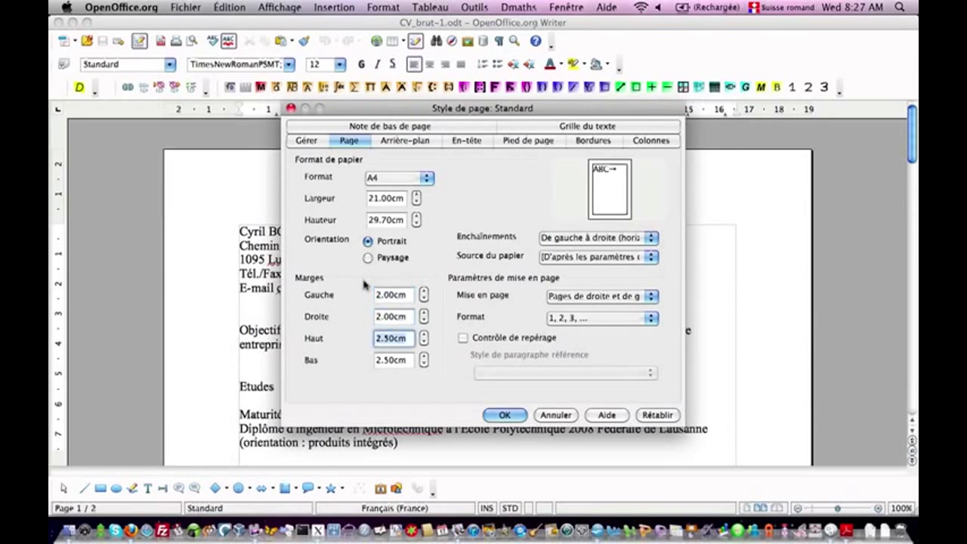
pyautogui.write('2')
pyautogui.press('Tab')
pyautogui.write('2')
pyautogui.press('Tab')
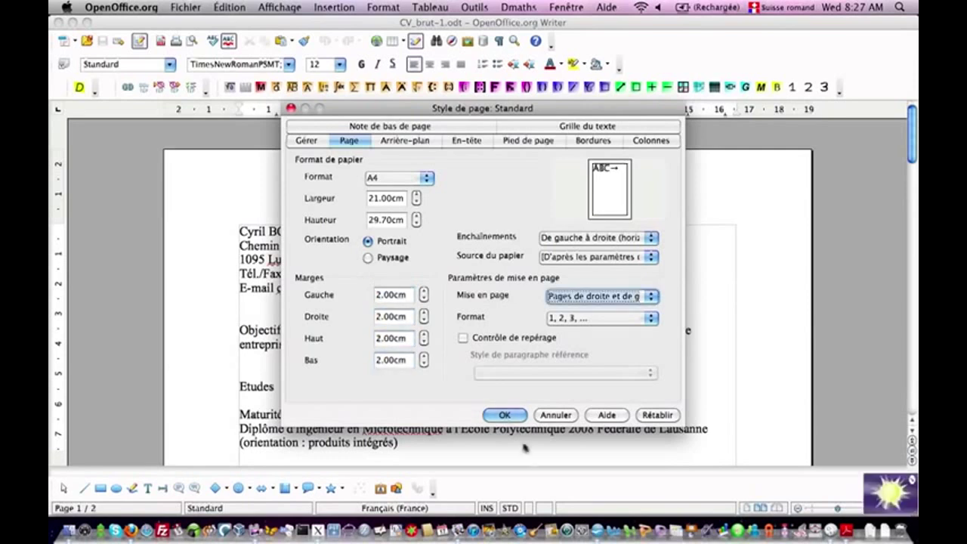
pyautogui.click(506, 416)
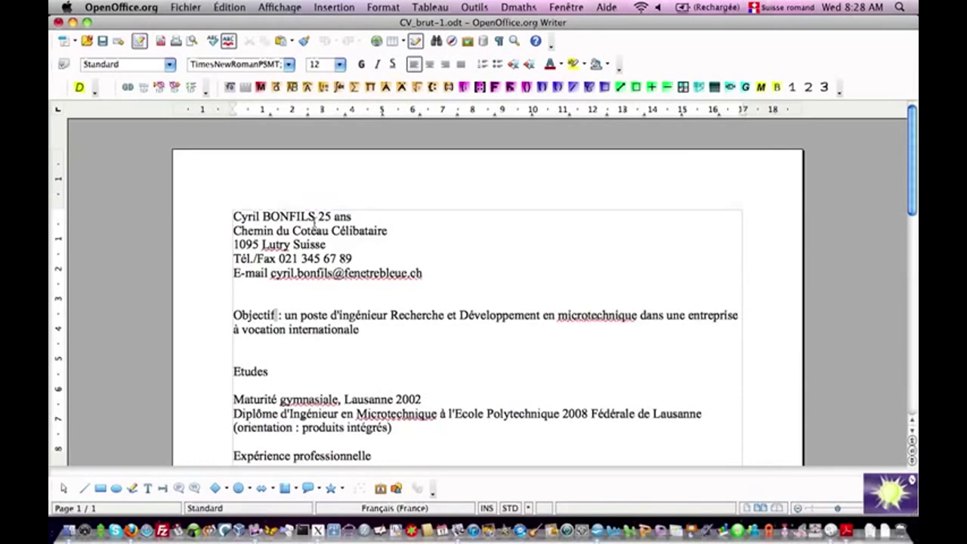
# Step: Format the full name on the CV's first line in bold italic
pyautogui.moveTo(315, 219); pyautogui.dragTo(234, 218)
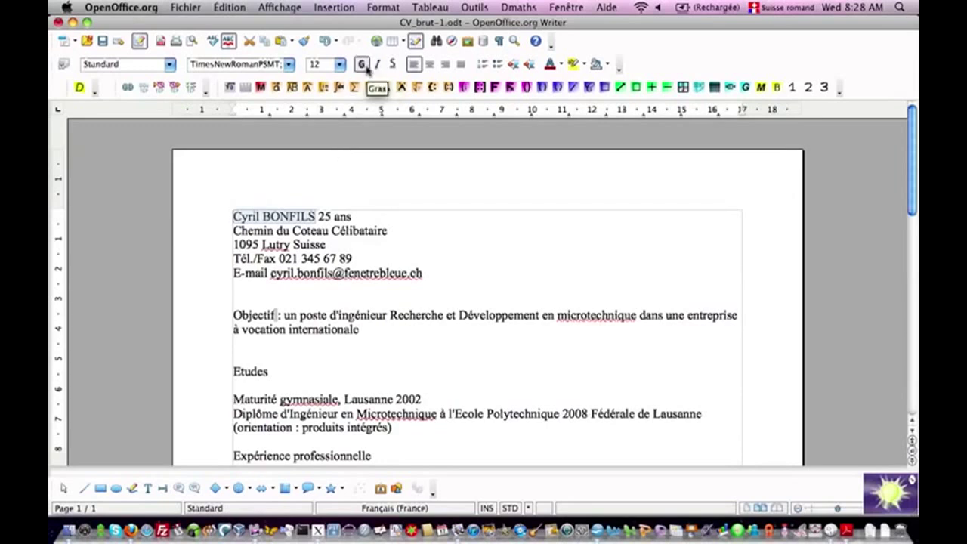
pyautogui.click(365, 67)
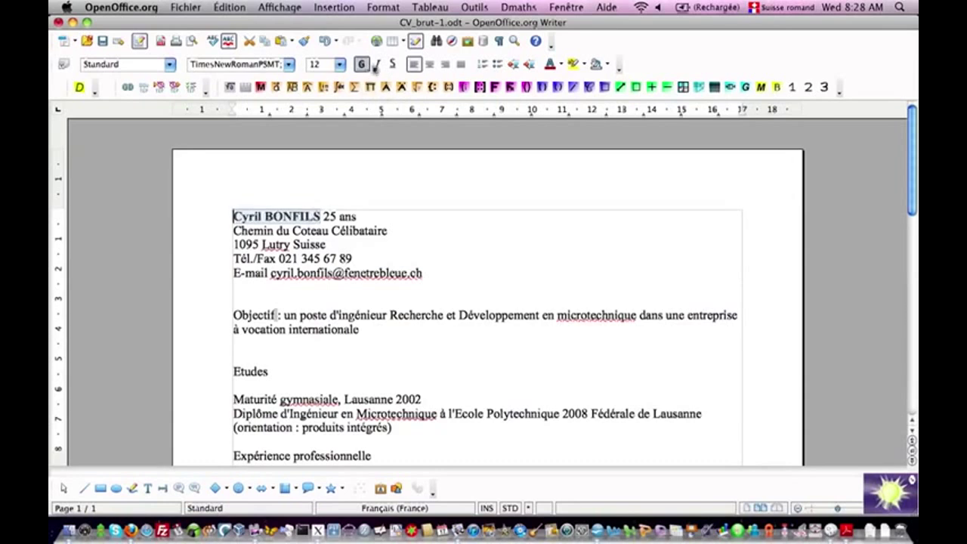
pyautogui.click(378, 65)
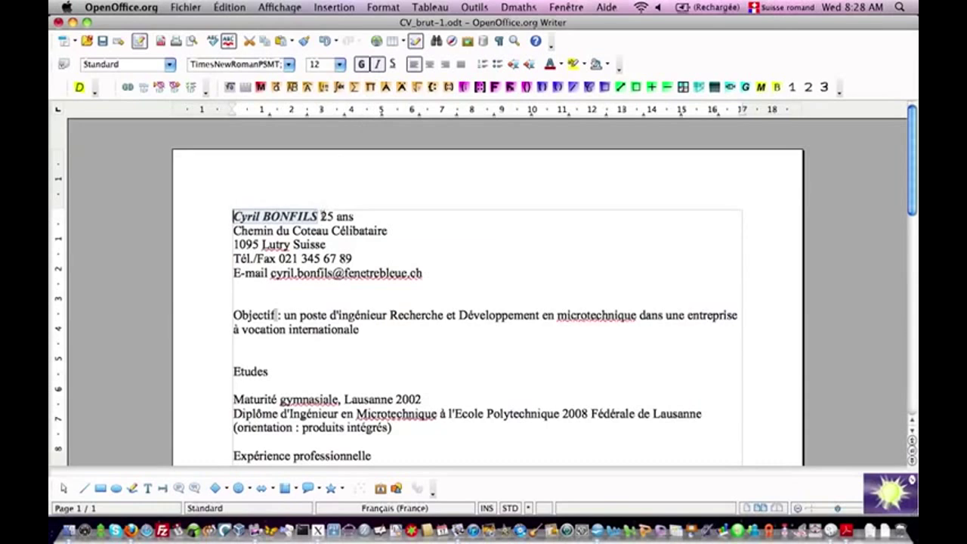
# Step: Add a right-aligned tab stop at 17 cm to the name line and tab the age over to it
pyautogui.click(321, 216)
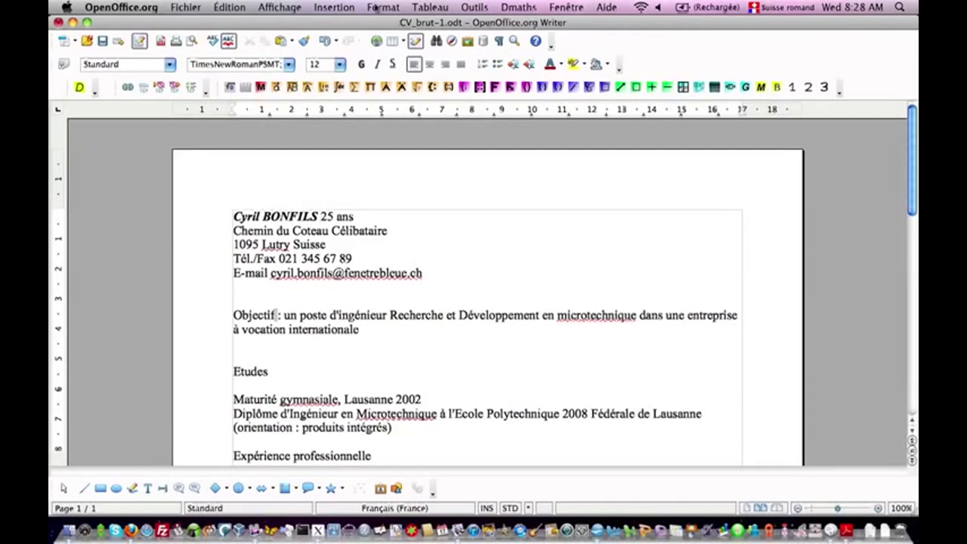
pyautogui.click(377, 8)
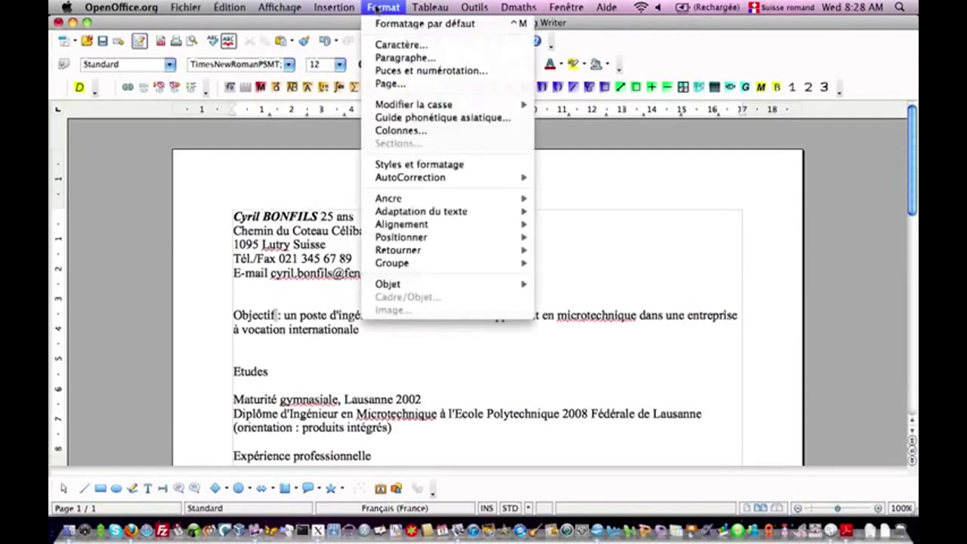
pyautogui.click(386, 58)
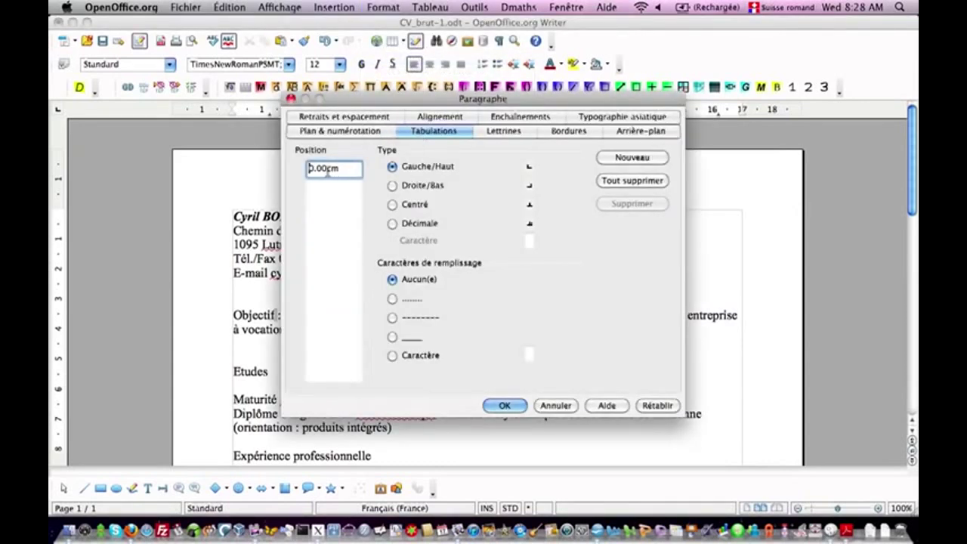
pyautogui.moveTo(329, 171); pyautogui.dragTo(293, 173)
pyautogui.write('1cm7')
pyautogui.click(392, 185)
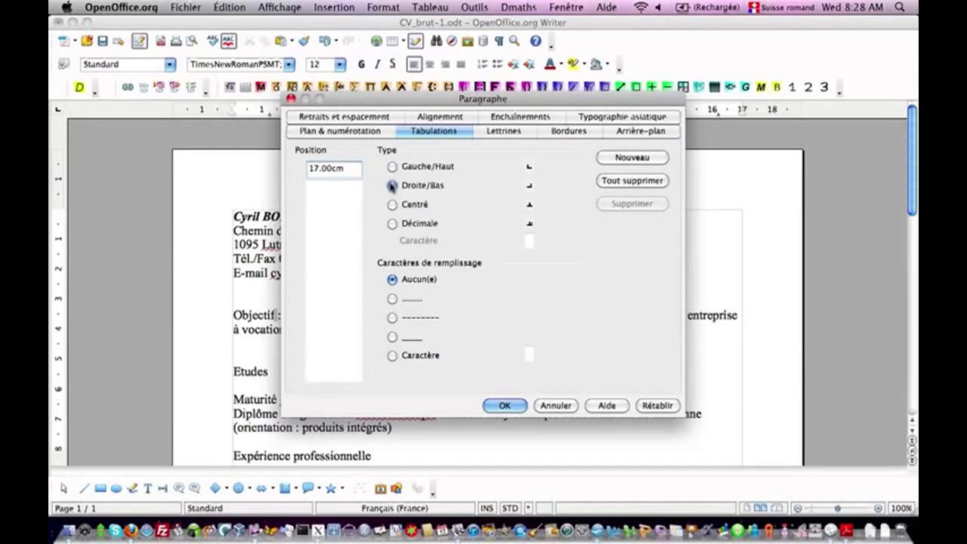
pyautogui.click(503, 403)
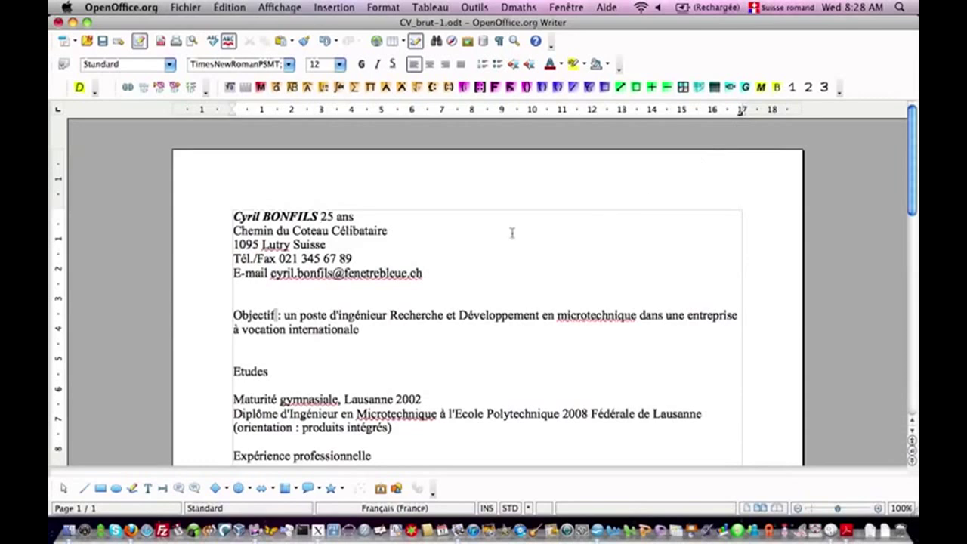
pyautogui.press('Tab')
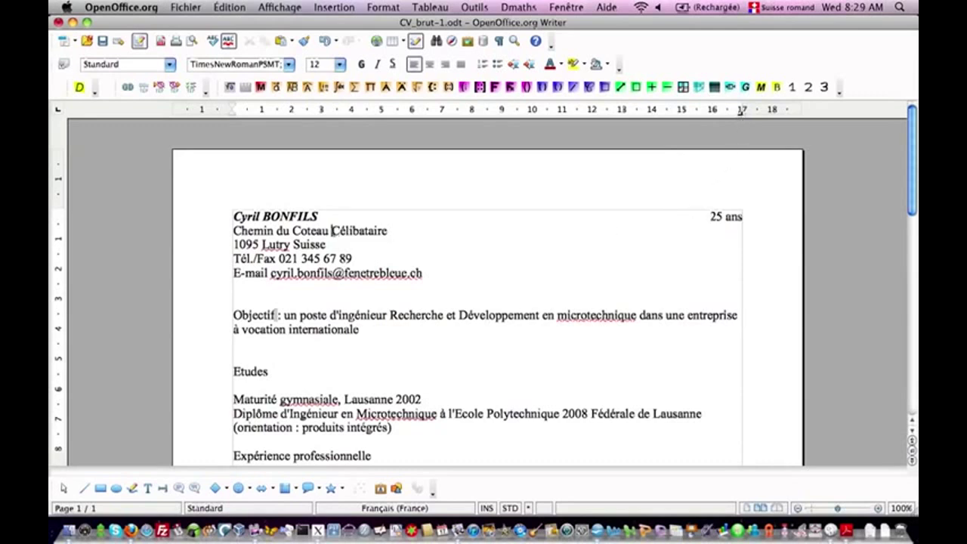
# Step: Add a right-aligned tab stop at 17 cm to the street address line and tab "Célibataire" over to it
pyautogui.click(383, 7)
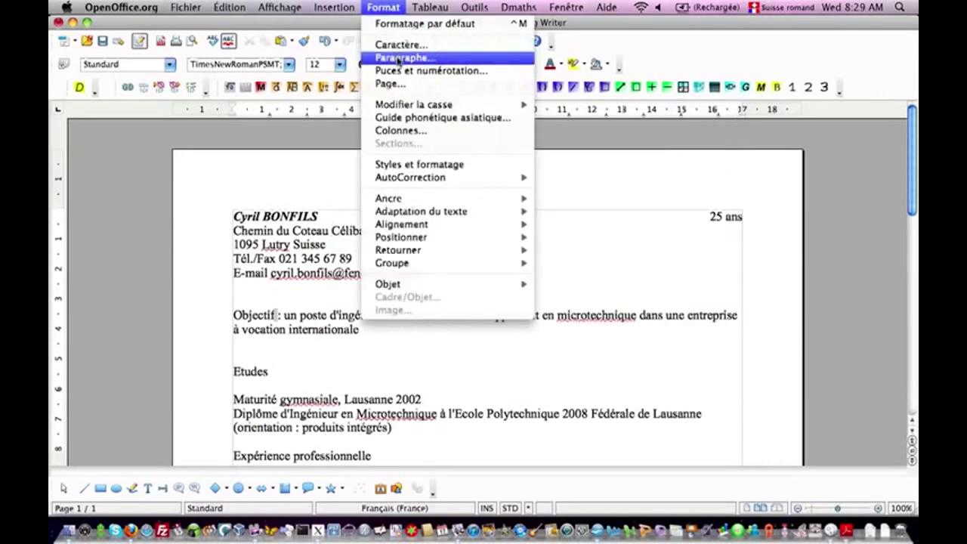
pyautogui.click(400, 58)
pyautogui.click(392, 185)
pyautogui.click(330, 168)
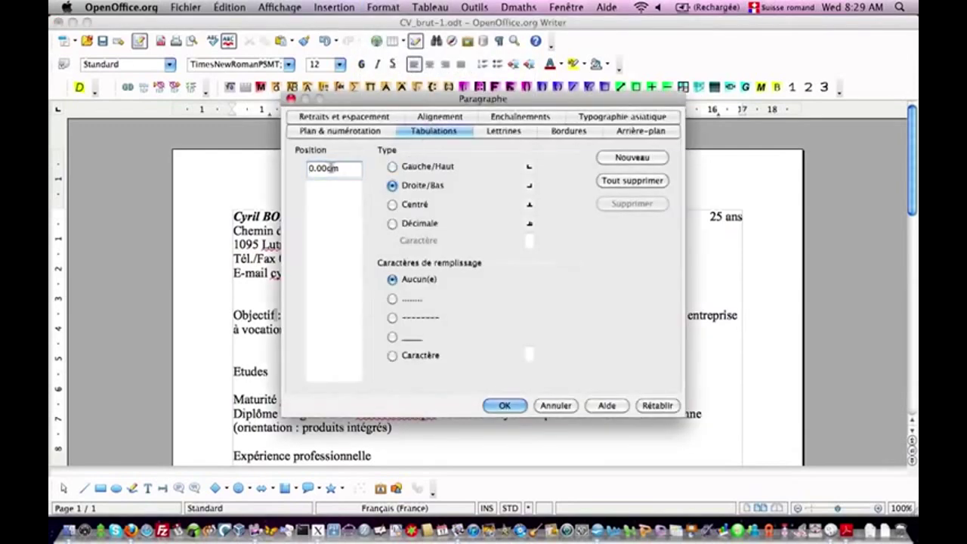
pyautogui.moveTo(326, 168); pyautogui.dragTo(280, 165)
pyautogui.write('17')
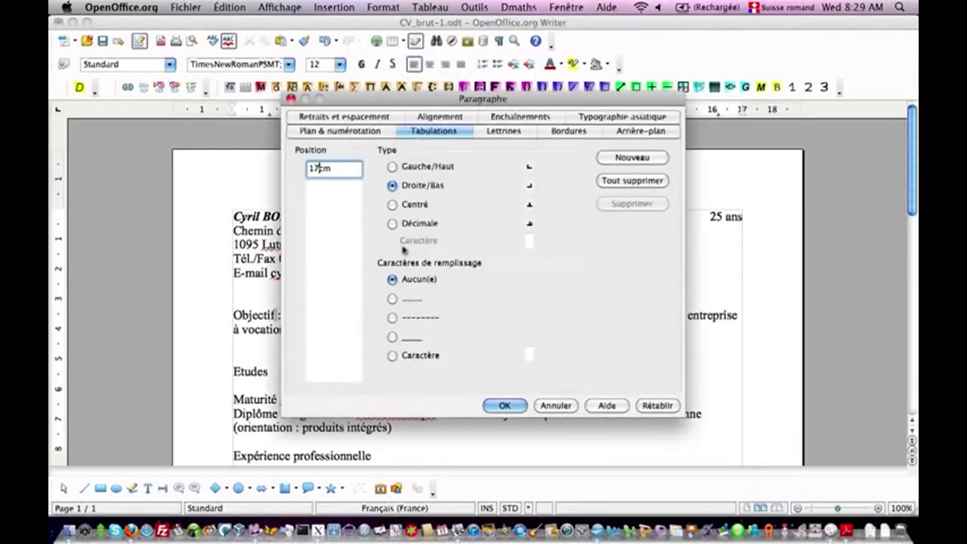
pyautogui.click(504, 405)
pyautogui.press('Tab')
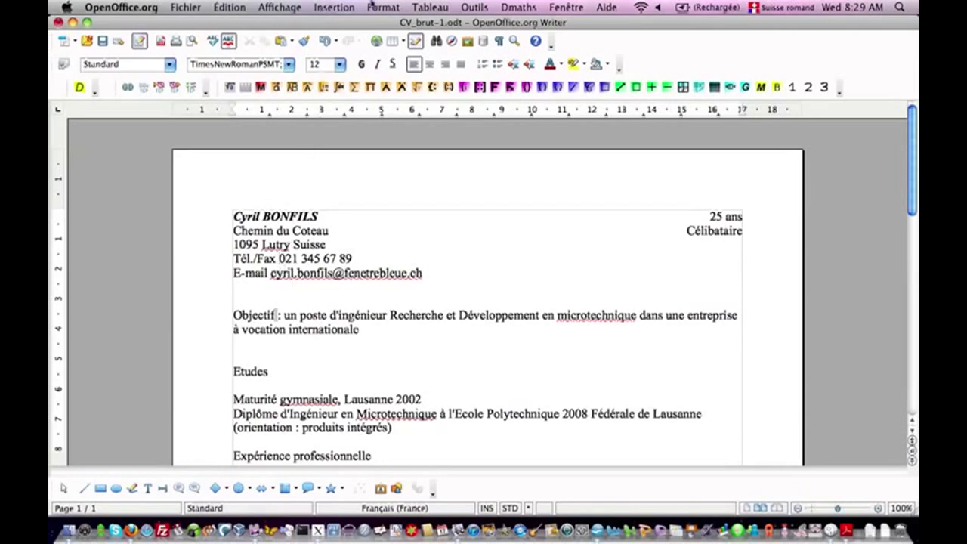
# Step: Add a left-aligned tab stop at 2 cm to the Tél./Fax line and tab the phone number over to it
pyautogui.click(373, 6)
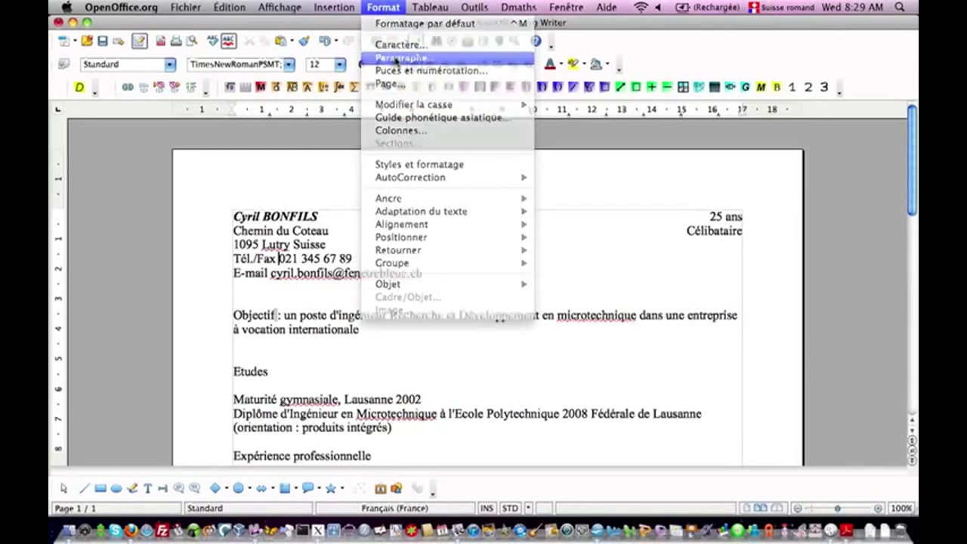
pyautogui.click(398, 58)
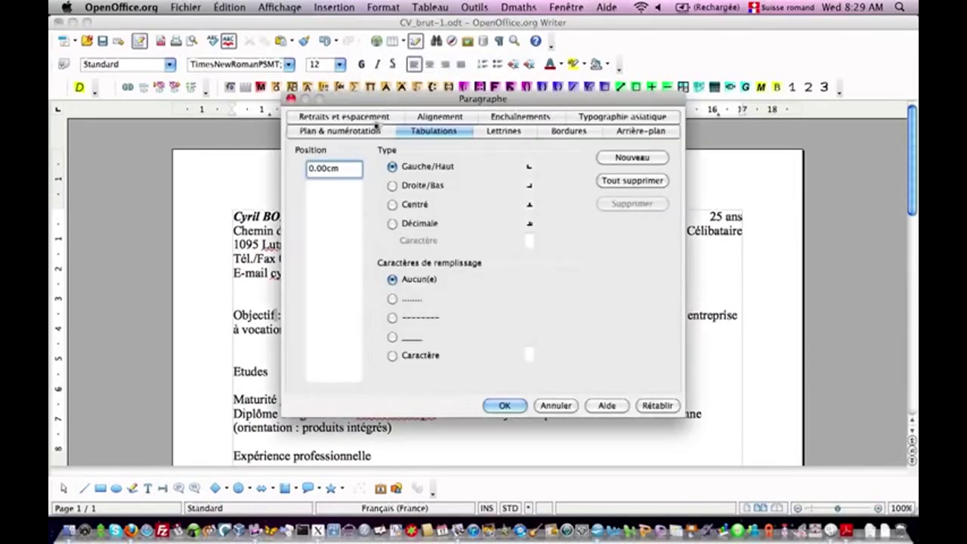
pyautogui.doubleClick(315, 167)
pyautogui.write('2')
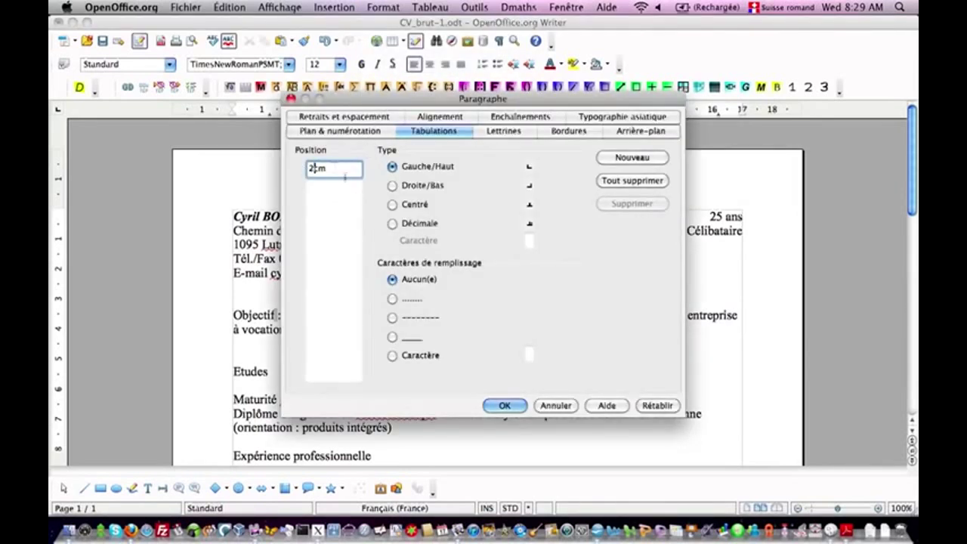
pyautogui.press('Return')
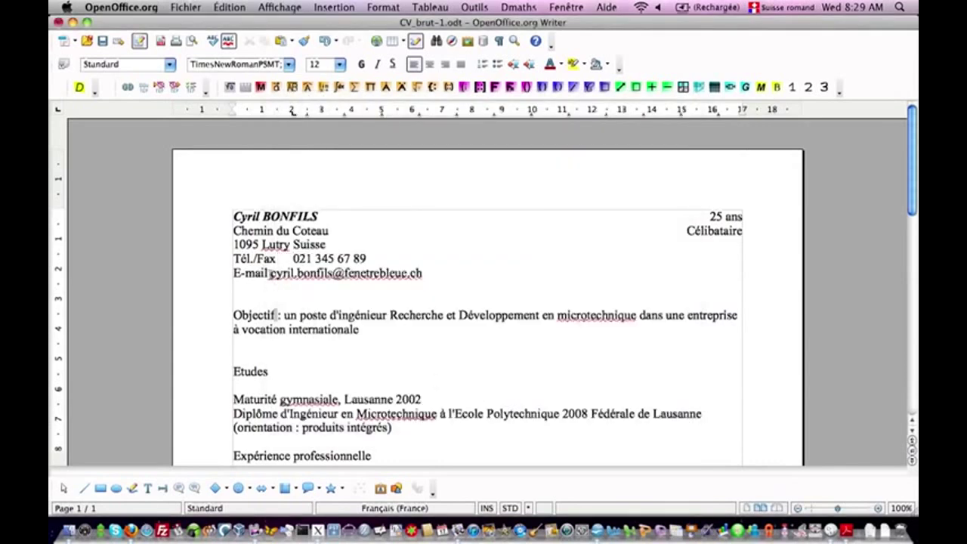
# Step: Add a left-aligned tab stop at 2 cm to the E-mail line and tab the e-mail address over to it
pyautogui.click(271, 273)
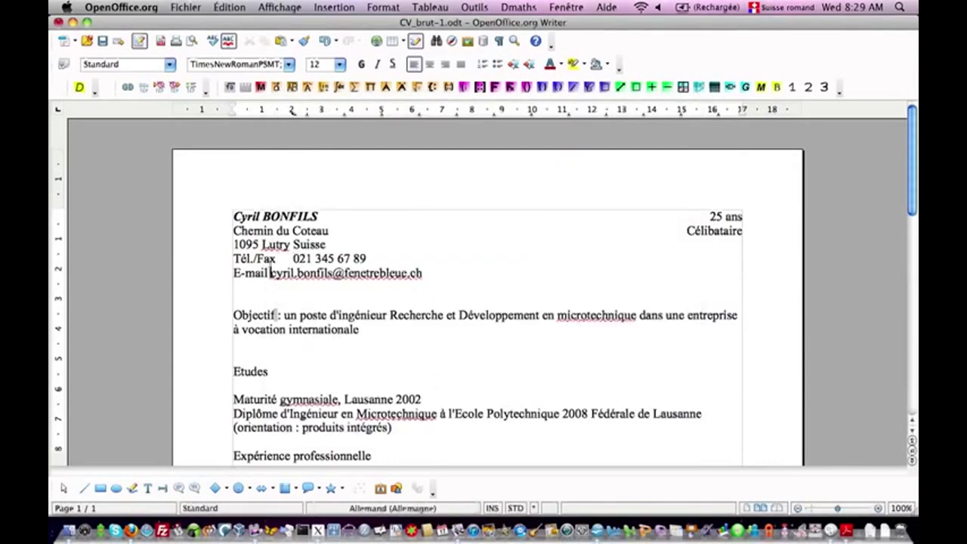
pyautogui.click(370, 8)
pyautogui.click(389, 59)
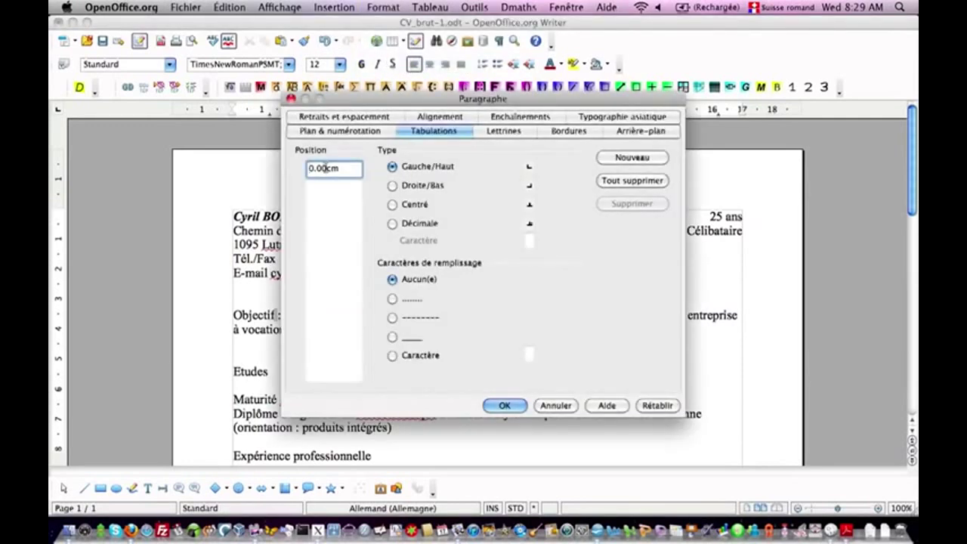
pyautogui.doubleClick(325, 168)
pyautogui.write('2cm')
pyautogui.click(500, 405)
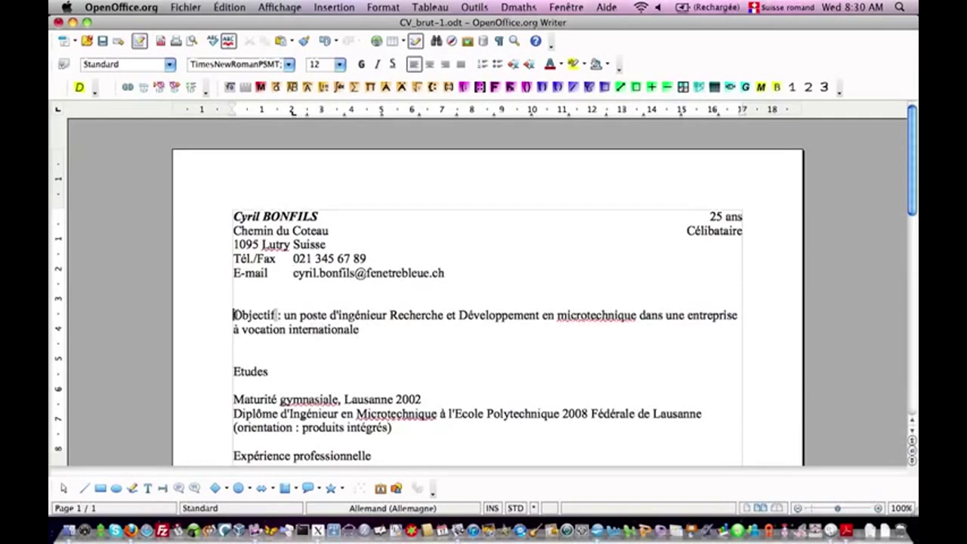
# Step: Apply the Majuscules character effect to the word "Objectif"
pyautogui.moveTo(233, 315); pyautogui.dragTo(275, 314)
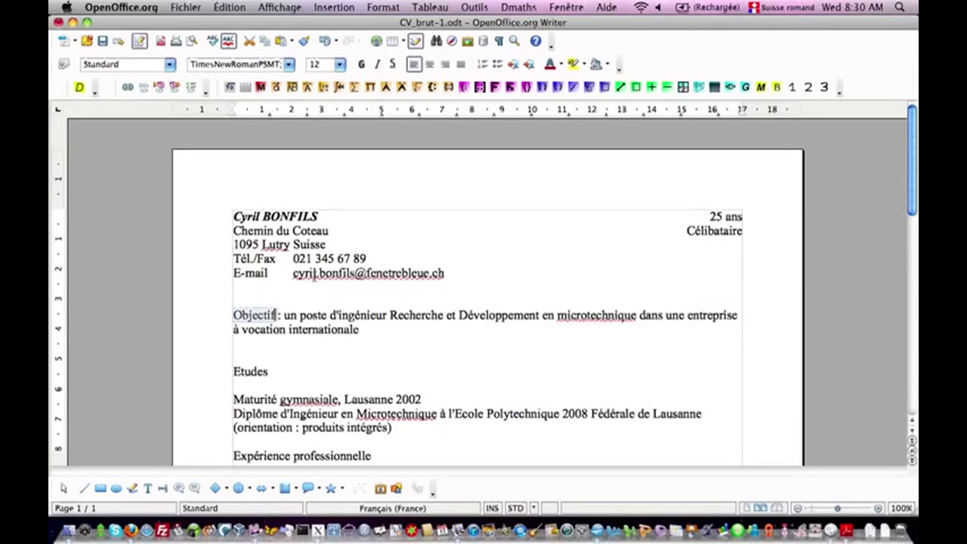
pyautogui.click(383, 9)
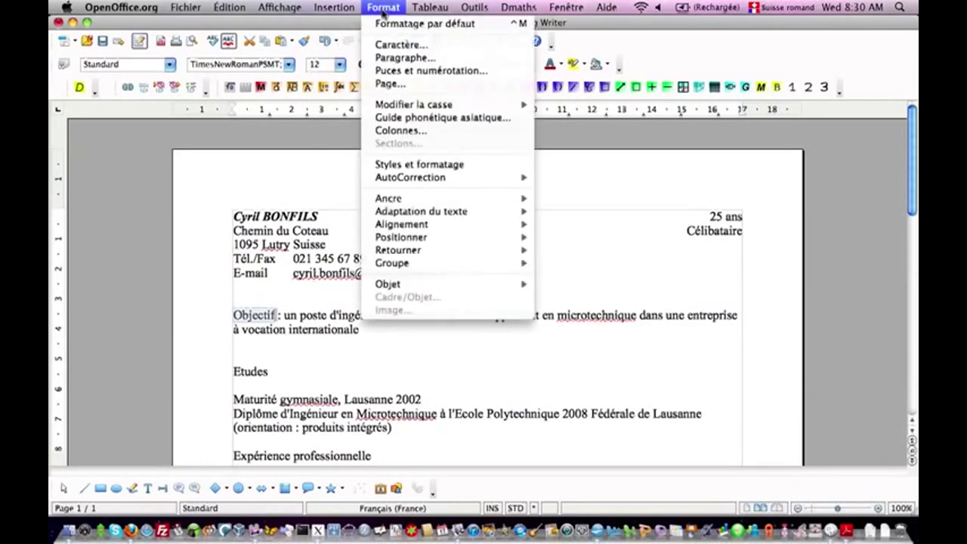
pyautogui.click(389, 46)
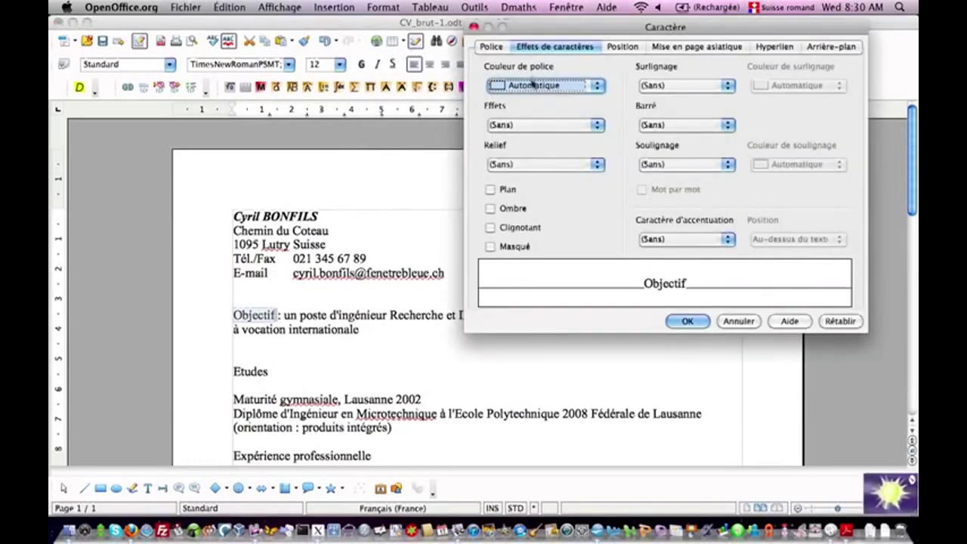
pyautogui.click(531, 126)
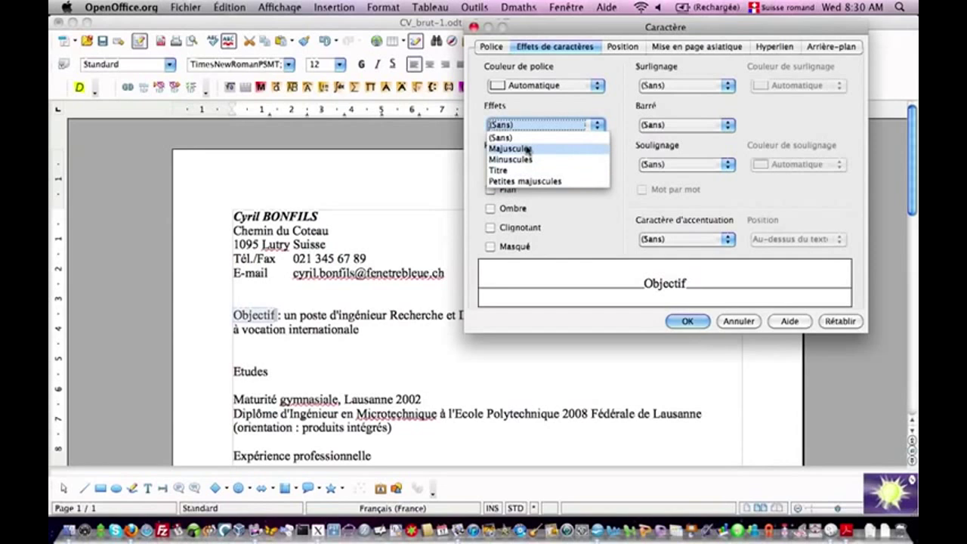
pyautogui.click(527, 150)
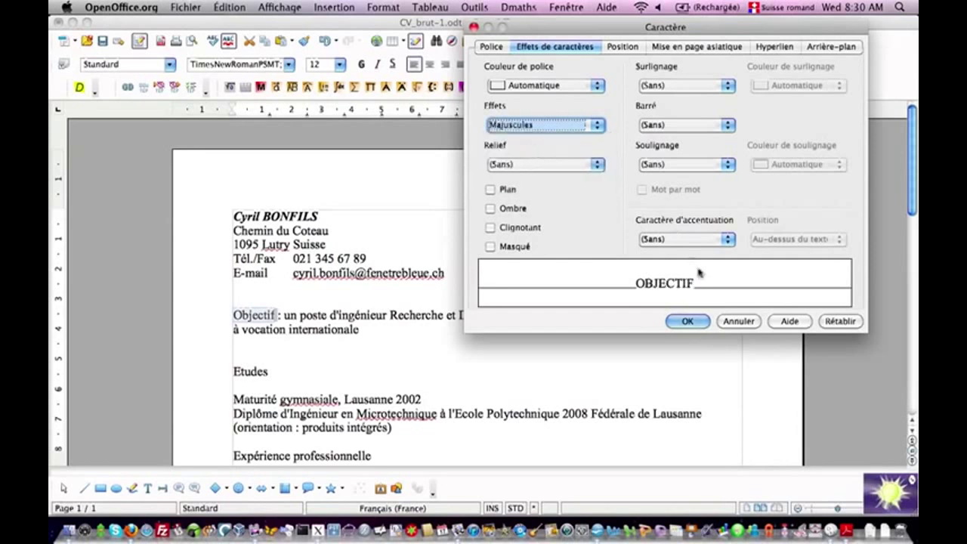
pyautogui.click(686, 321)
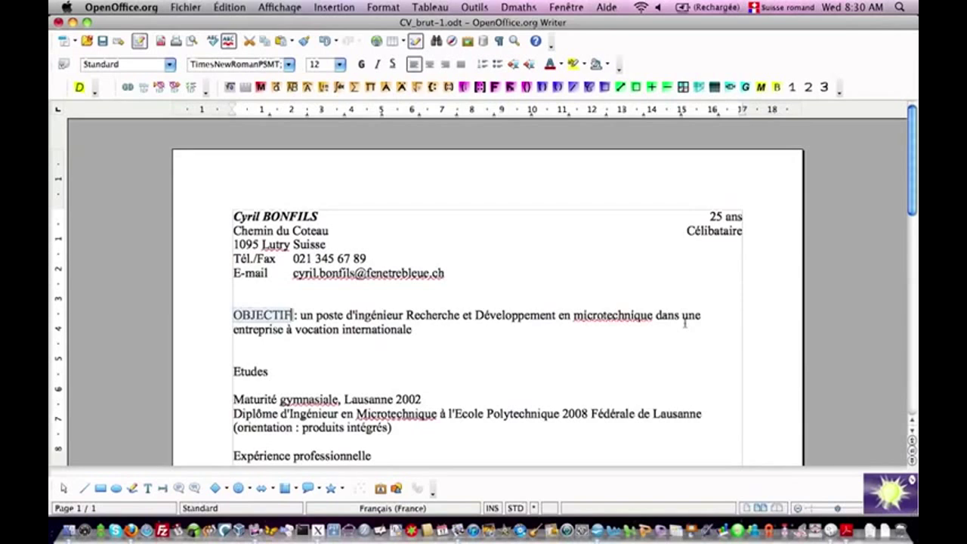
# Step: Make the whole "Objectif" paragraph bold and italic, and centre it
pyautogui.click(415, 330)
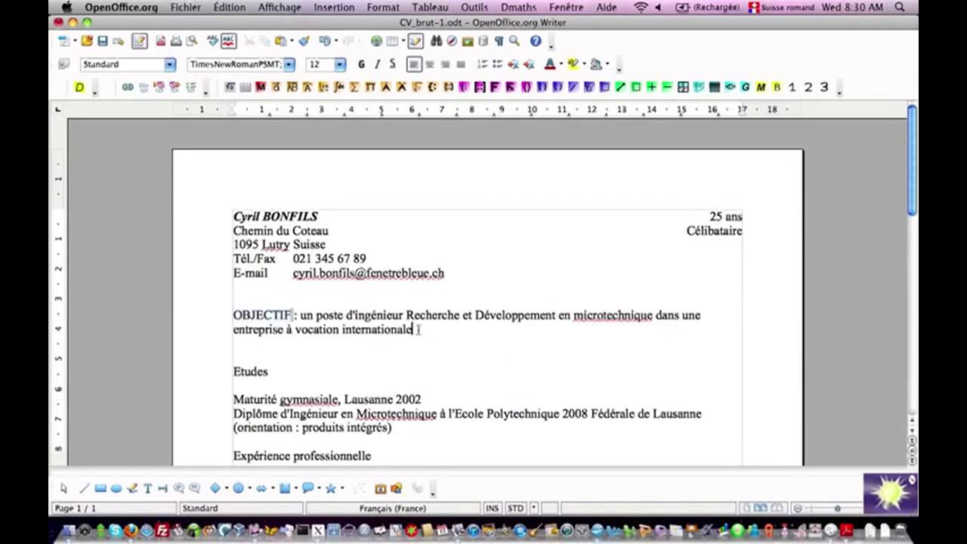
pyautogui.moveTo(417, 329); pyautogui.dragTo(233, 316)
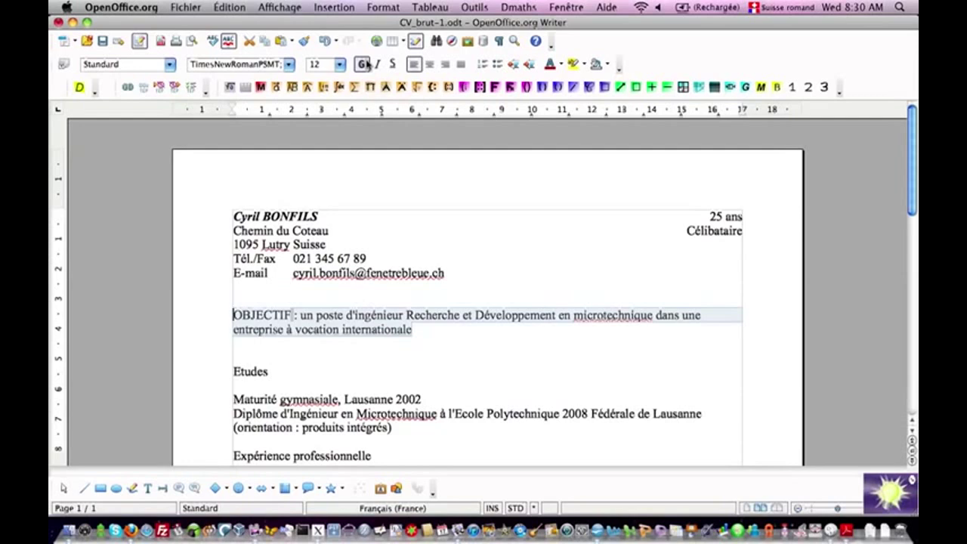
pyautogui.click(363, 64)
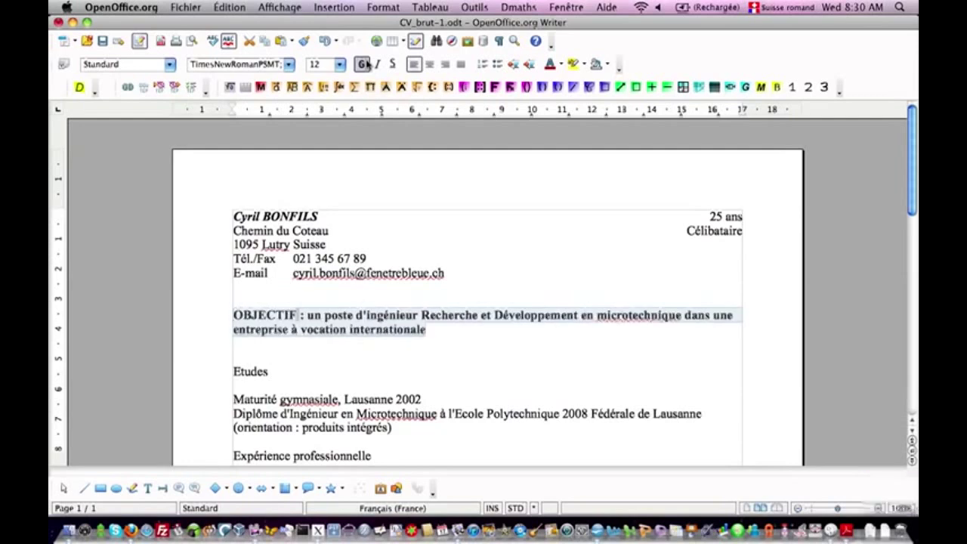
pyautogui.click(378, 64)
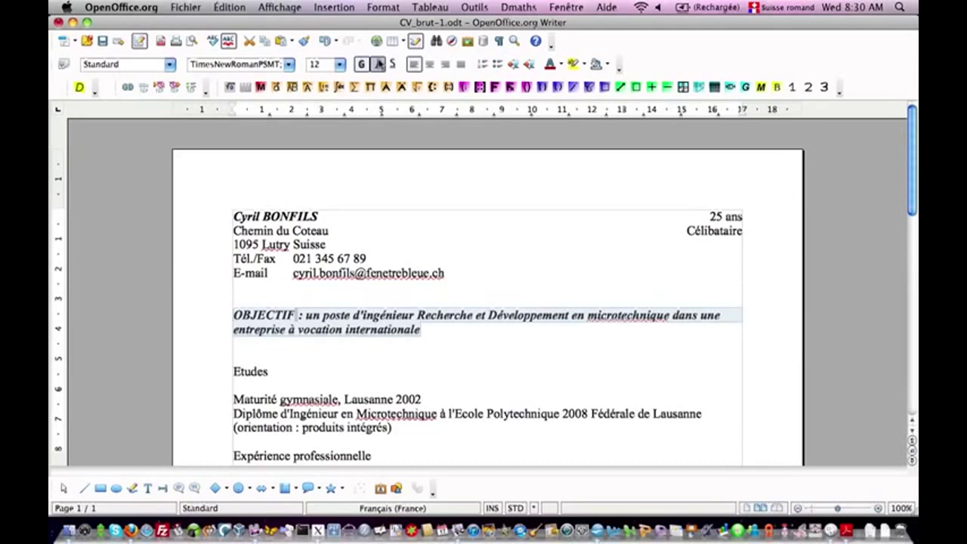
pyautogui.click(428, 66)
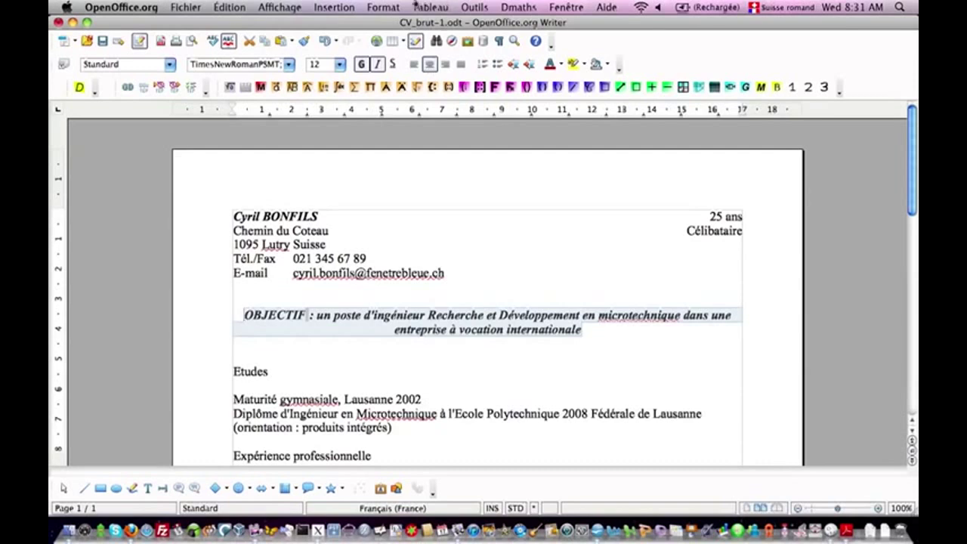
# Step: Frame the "Objectif" paragraph with black borders on all four sides, picking the 1.00 pt line style last
pyautogui.click(386, 8)
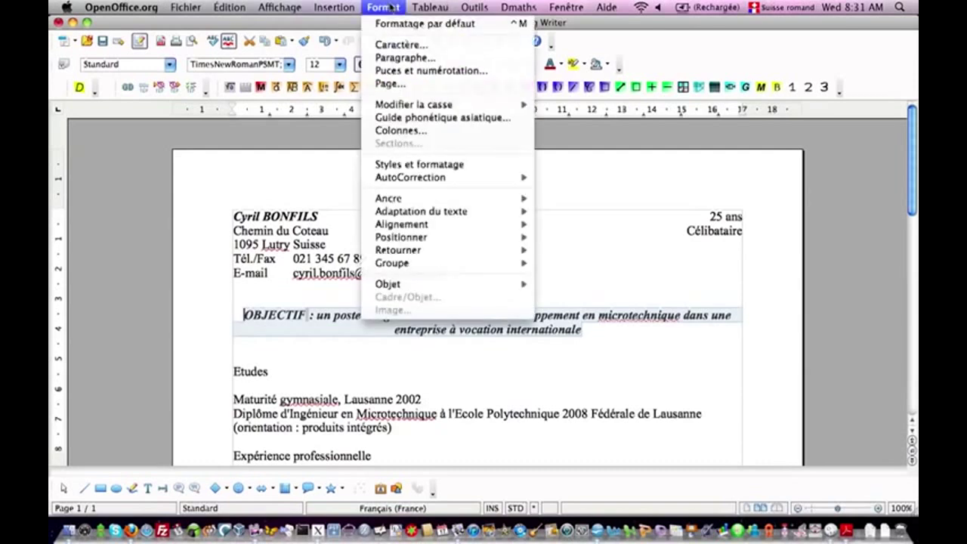
pyautogui.click(392, 58)
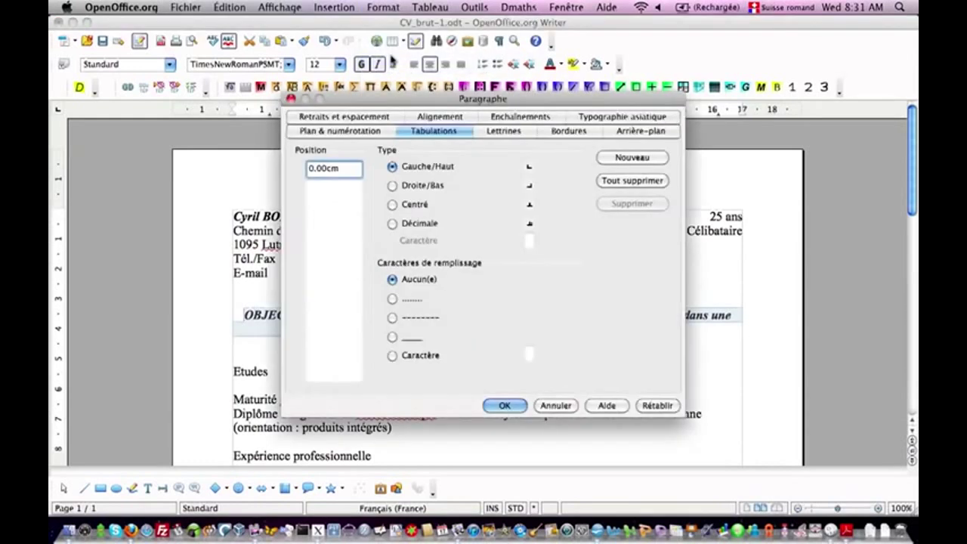
pyautogui.click(566, 132)
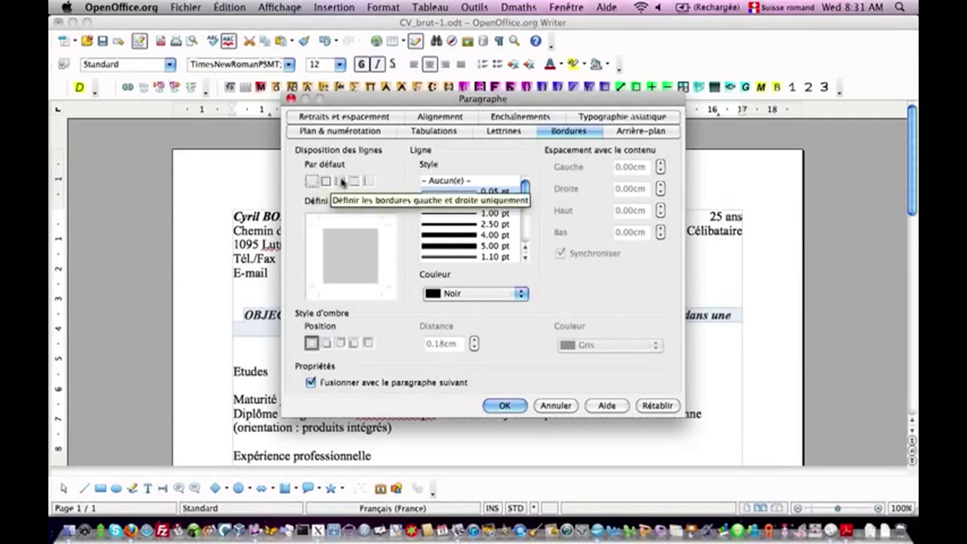
pyautogui.click(346, 225)
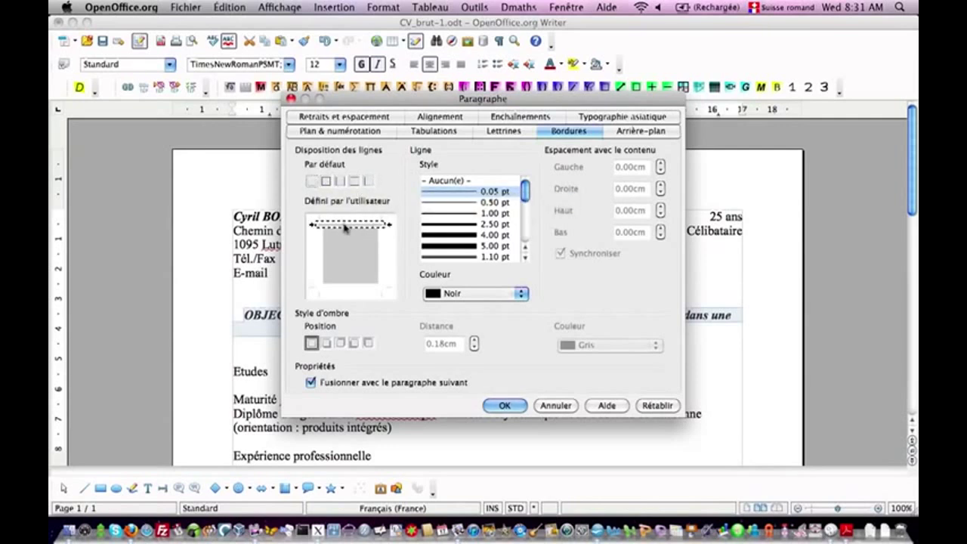
pyautogui.click(383, 259)
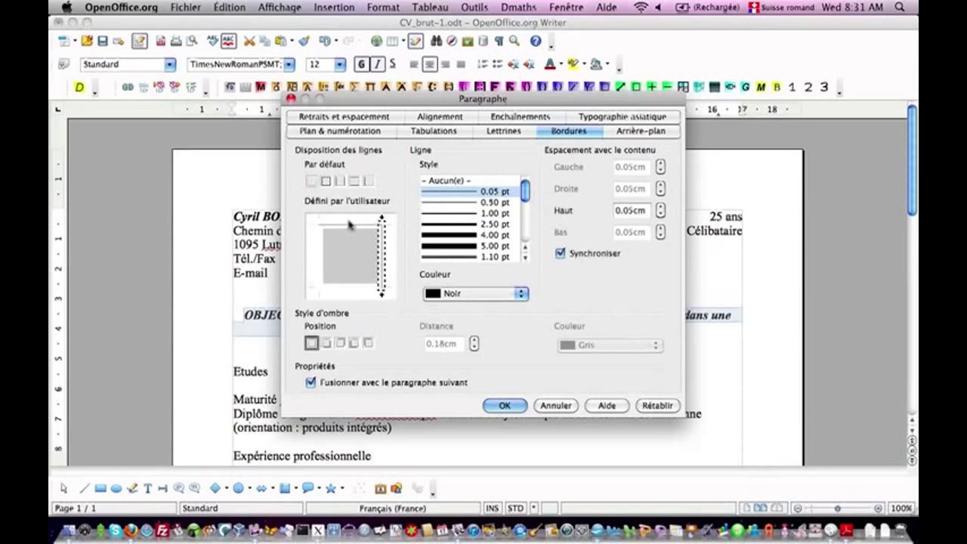
pyautogui.click(355, 290)
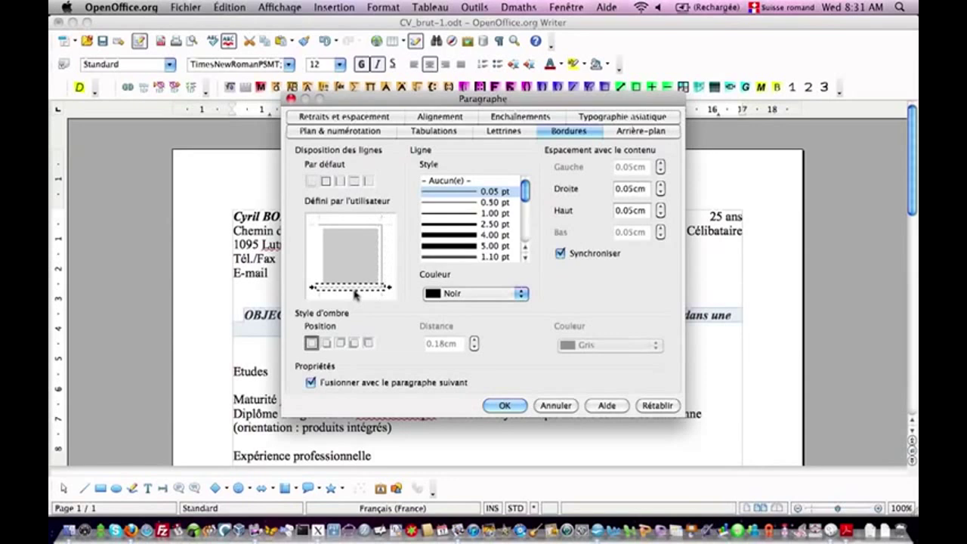
pyautogui.click(316, 260)
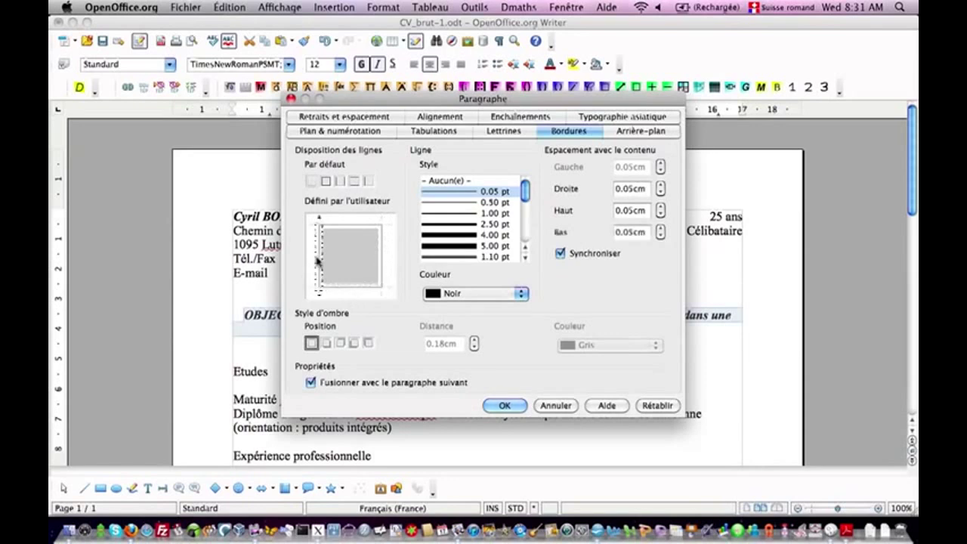
pyautogui.click(446, 213)
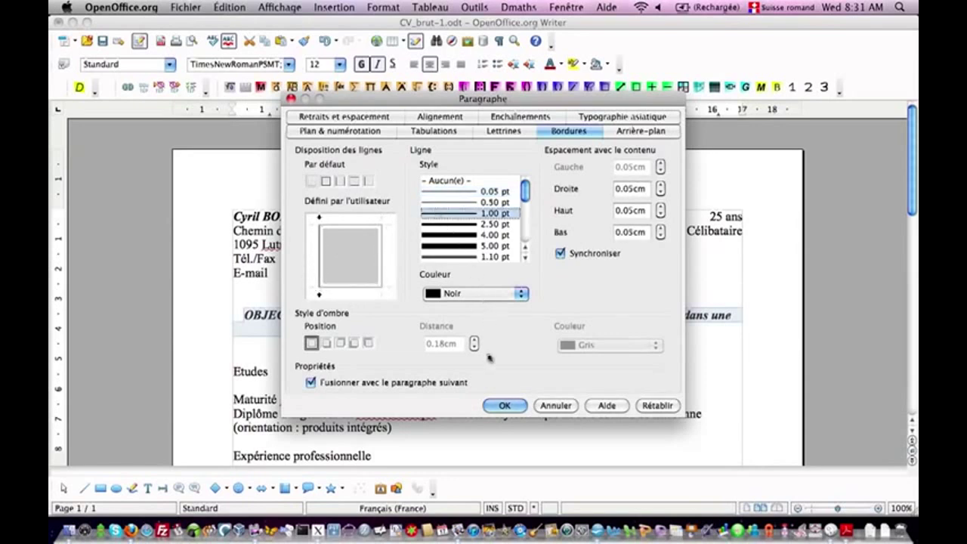
pyautogui.click(501, 405)
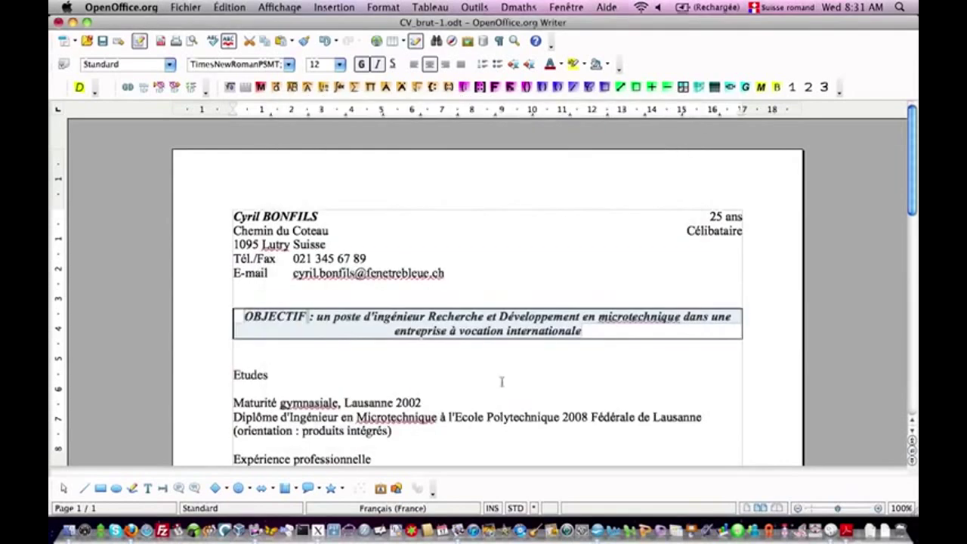
pyautogui.click(501, 381)
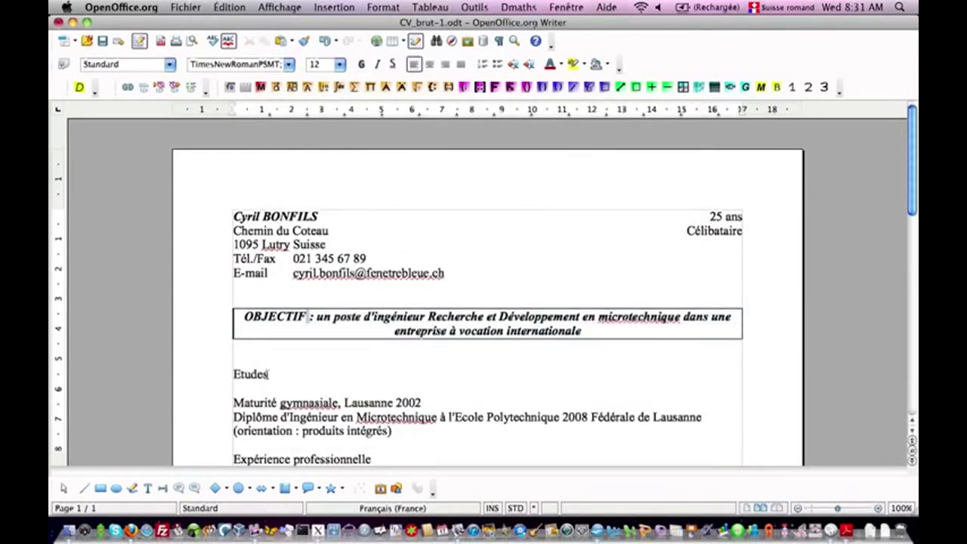
# Step: Apply the Majuscules character effect to the heading "Etudes"
pyautogui.moveTo(269, 374); pyautogui.dragTo(236, 374)
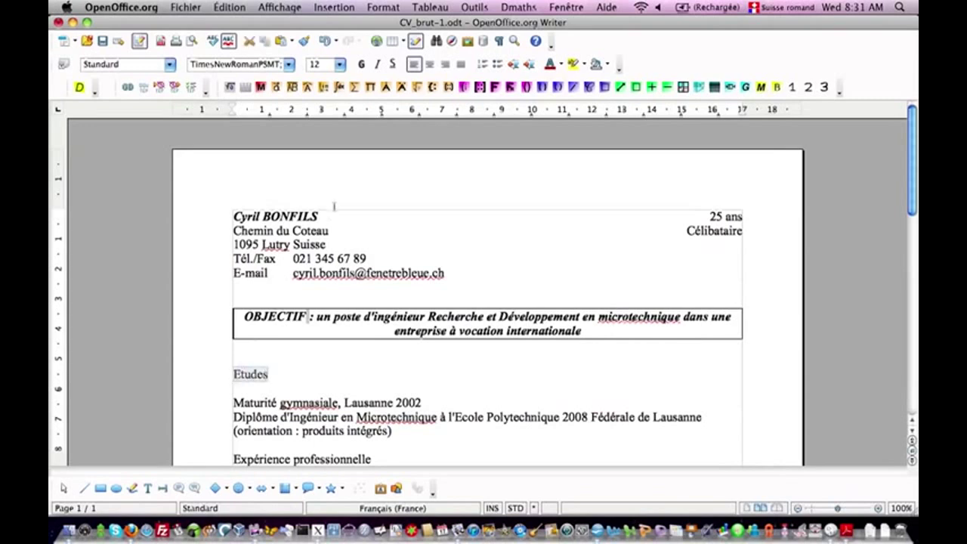
pyautogui.click(383, 7)
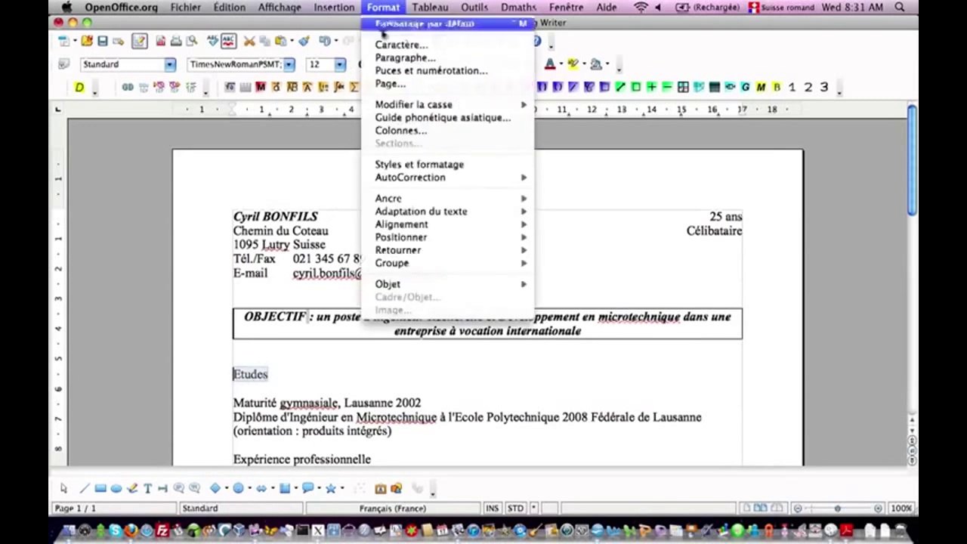
pyautogui.click(391, 46)
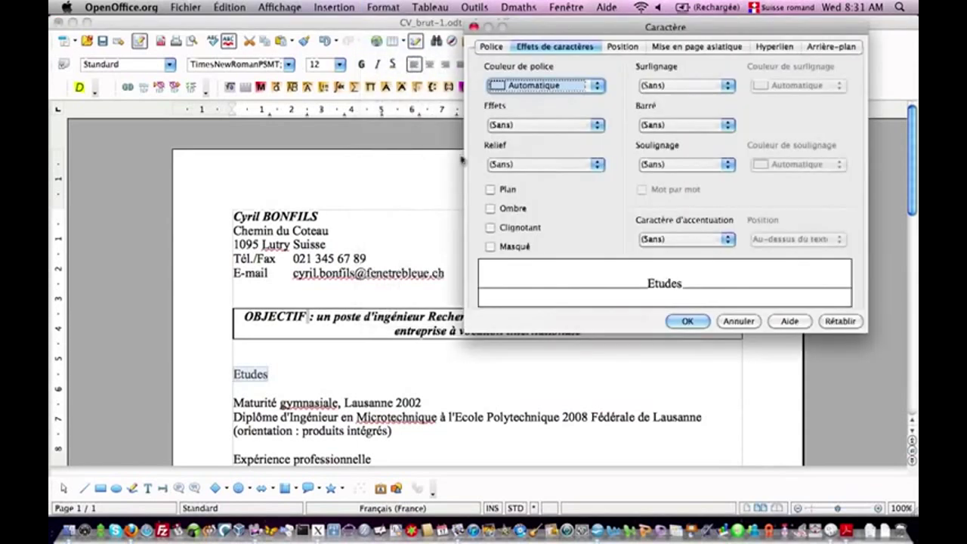
pyautogui.click(521, 130)
pyautogui.click(517, 149)
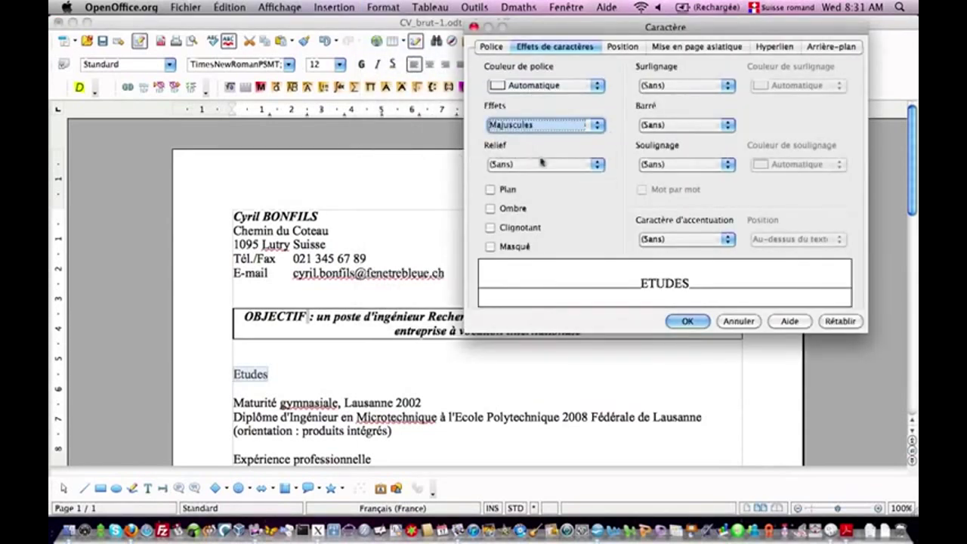
pyautogui.click(686, 321)
pyautogui.press('Right')
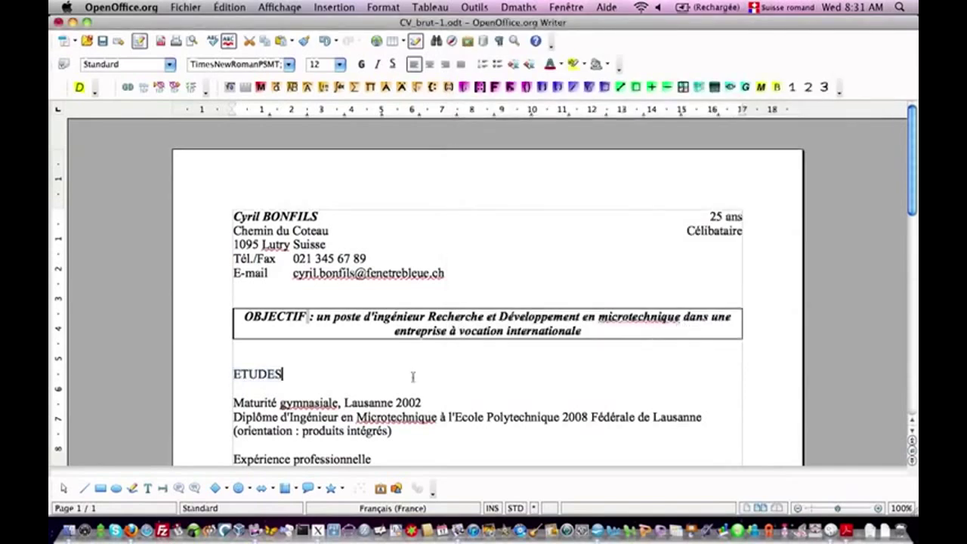
# Step: Apply the Majuscules character effect to the heading "Expérience professionnelle"
pyautogui.scroll(-1, 414, 377)
pyautogui.scroll(-5, 413, 378)
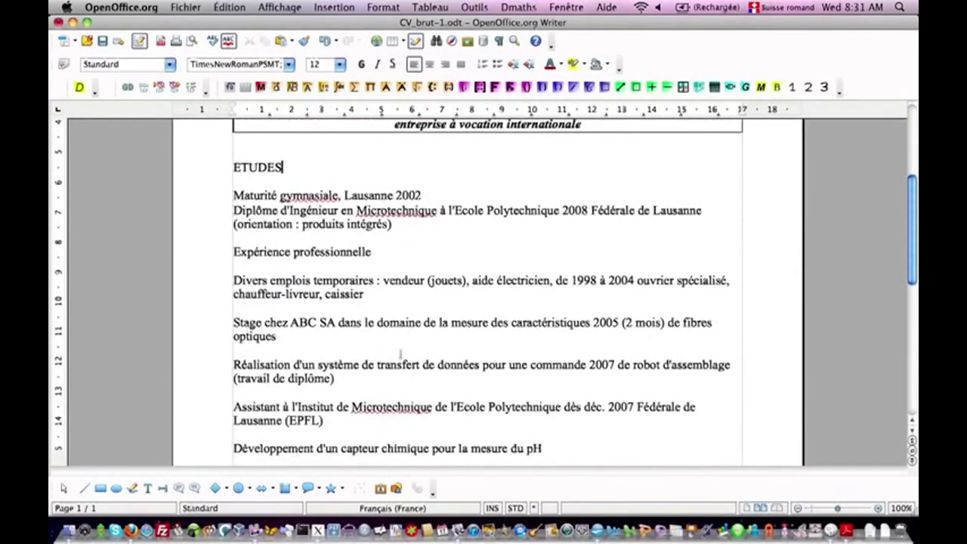
pyautogui.moveTo(370, 255); pyautogui.dragTo(222, 258)
pyautogui.click(383, 7)
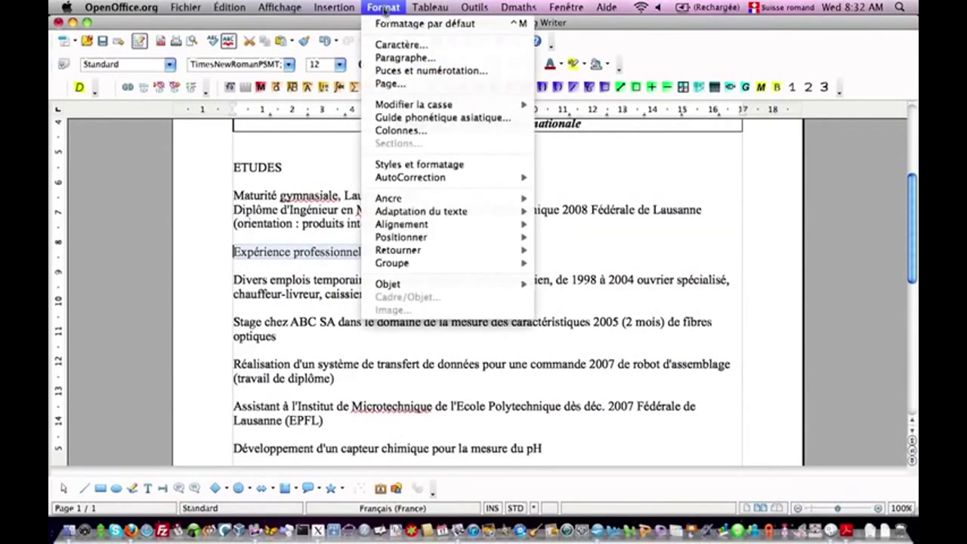
pyautogui.click(398, 50)
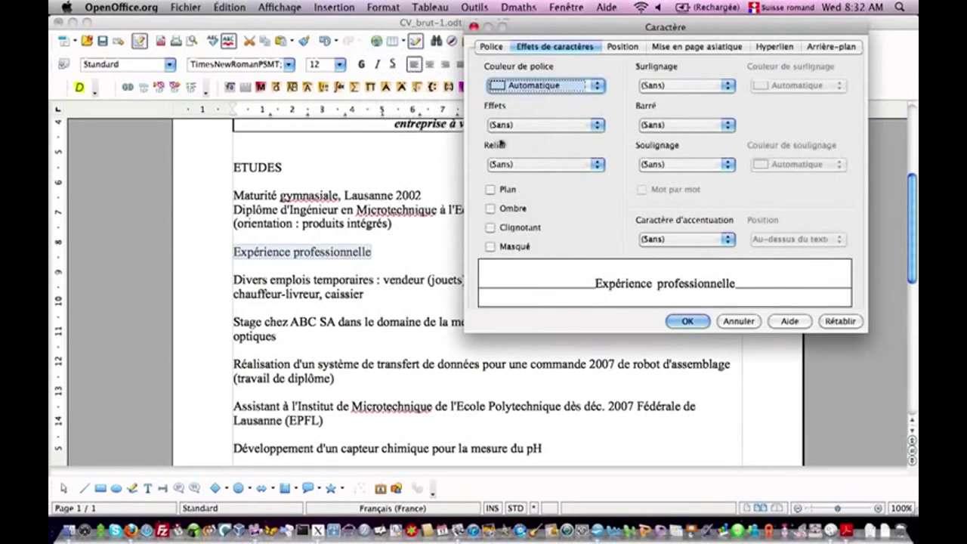
pyautogui.click(520, 125)
pyautogui.click(510, 149)
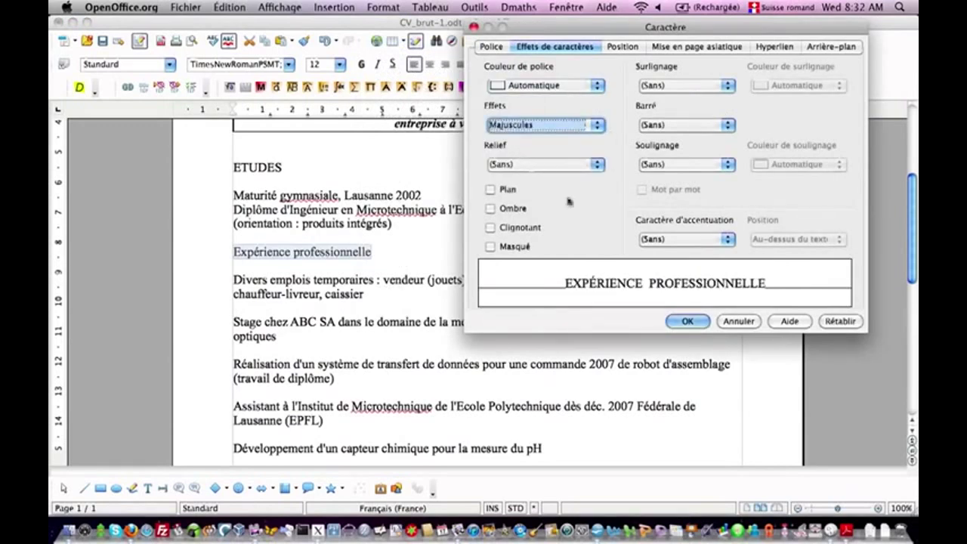
pyautogui.click(682, 321)
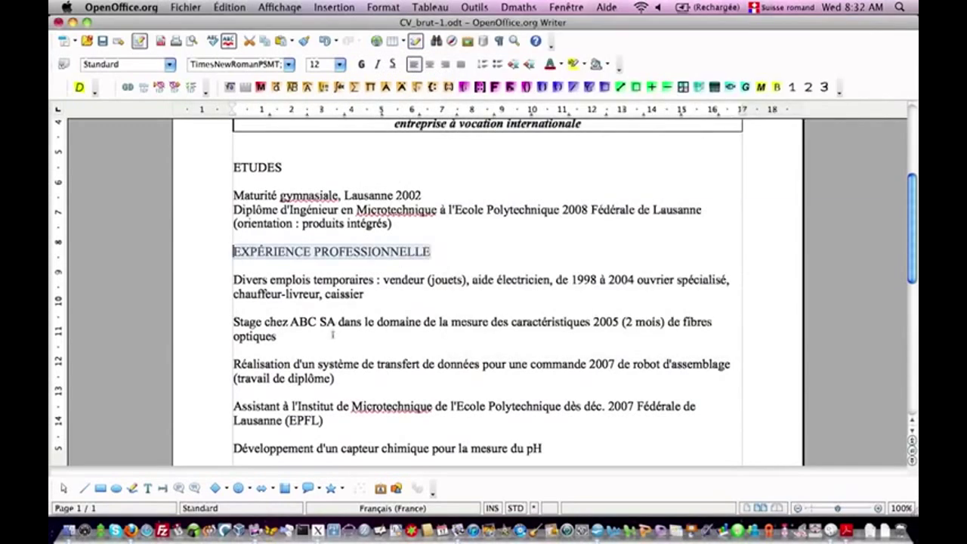
# Step: Apply the Majuscules character effect to the heading "Langue"
pyautogui.scroll(-6, 332, 334)
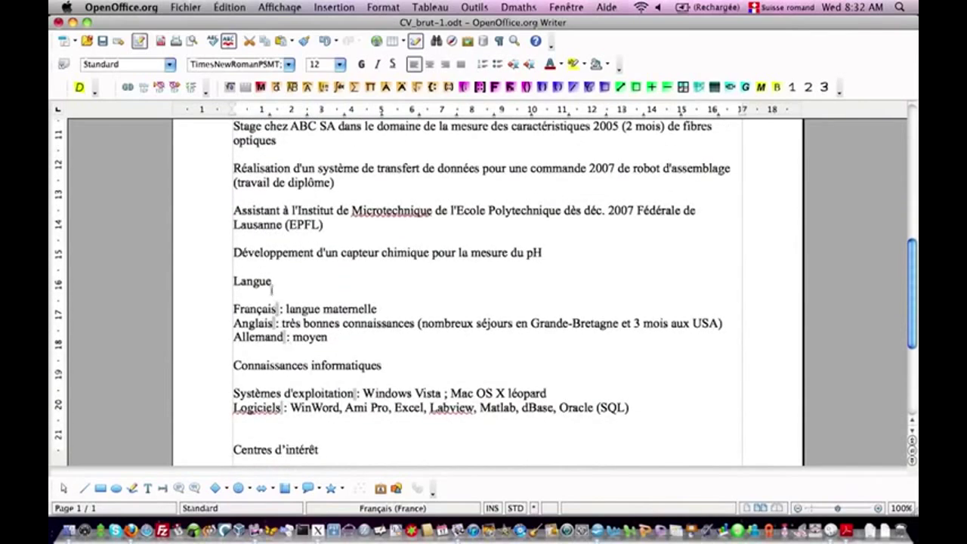
pyautogui.click(235, 280)
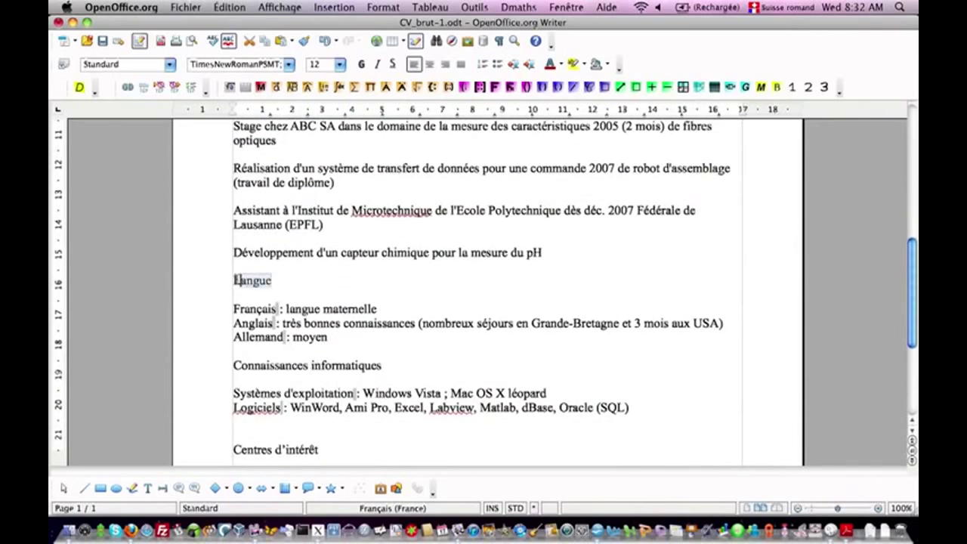
pyautogui.click(384, 6)
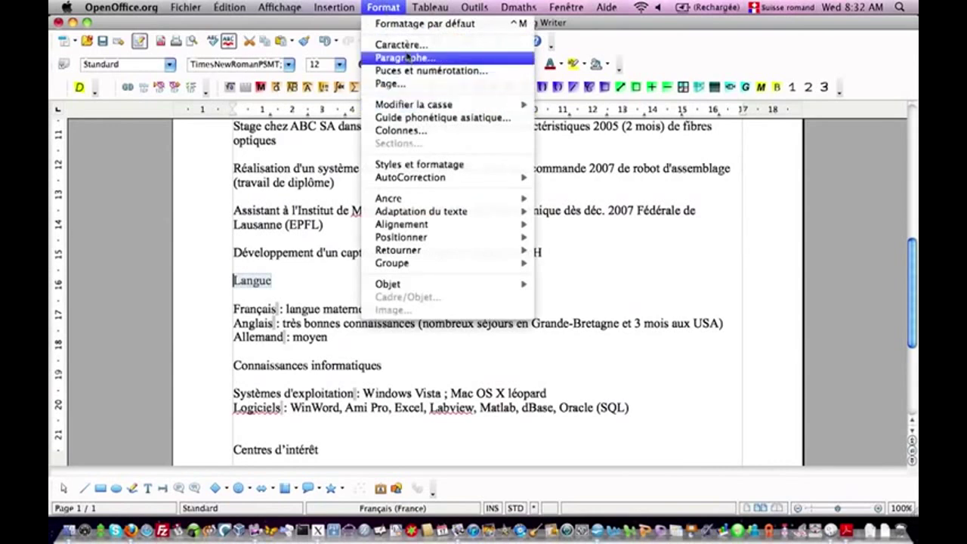
pyautogui.click(392, 44)
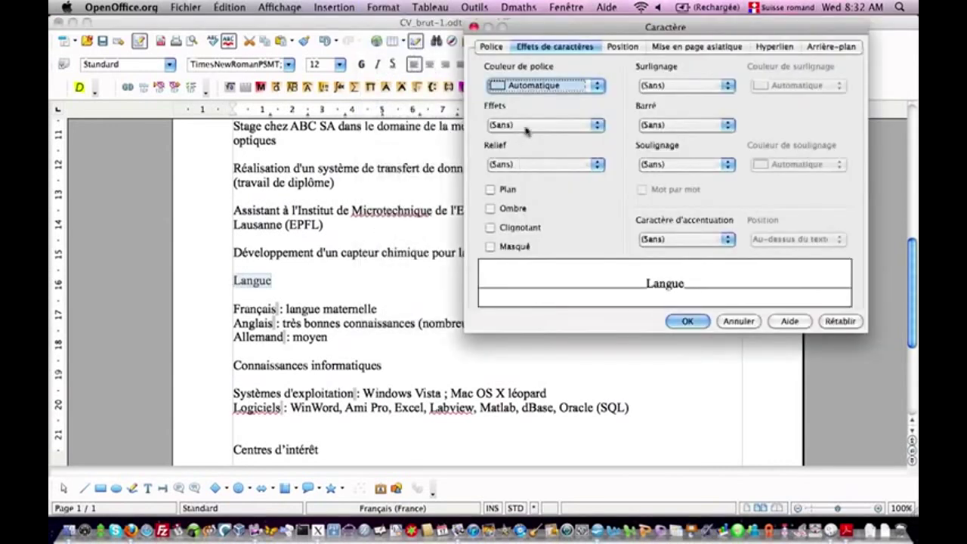
pyautogui.click(526, 126)
pyautogui.click(526, 148)
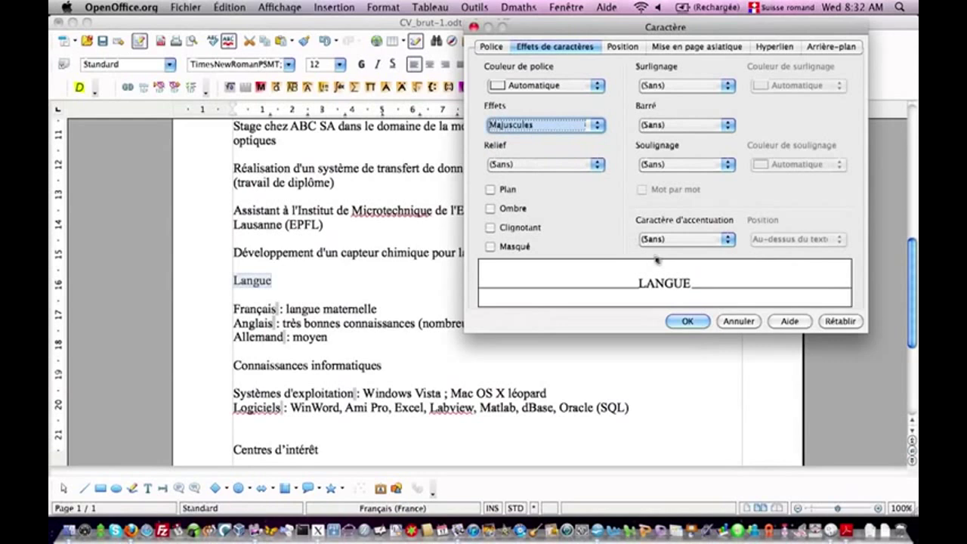
pyautogui.click(687, 321)
# Step: Apply the Majuscules character effect to the heading "Connaissances informatiques"
pyautogui.click(382, 365)
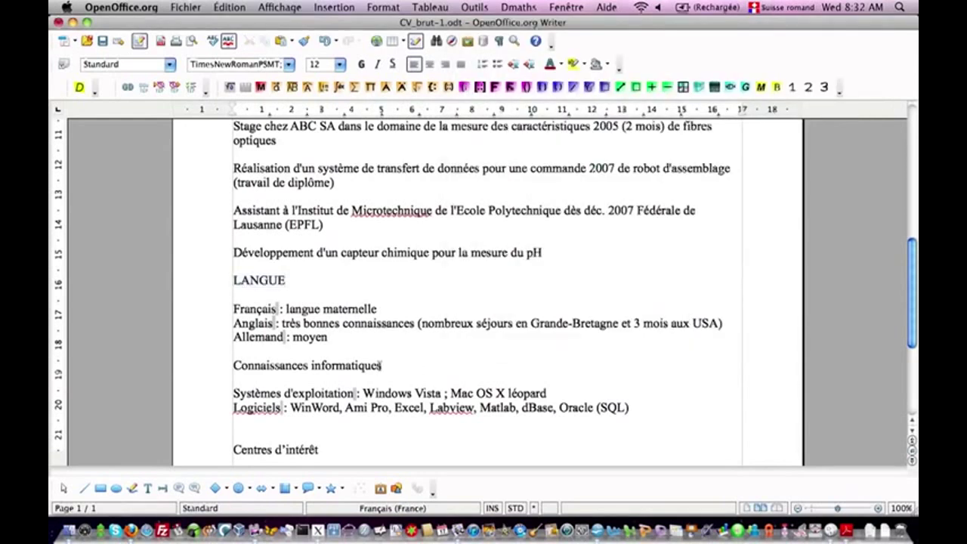
pyautogui.moveTo(382, 365); pyautogui.dragTo(234, 364)
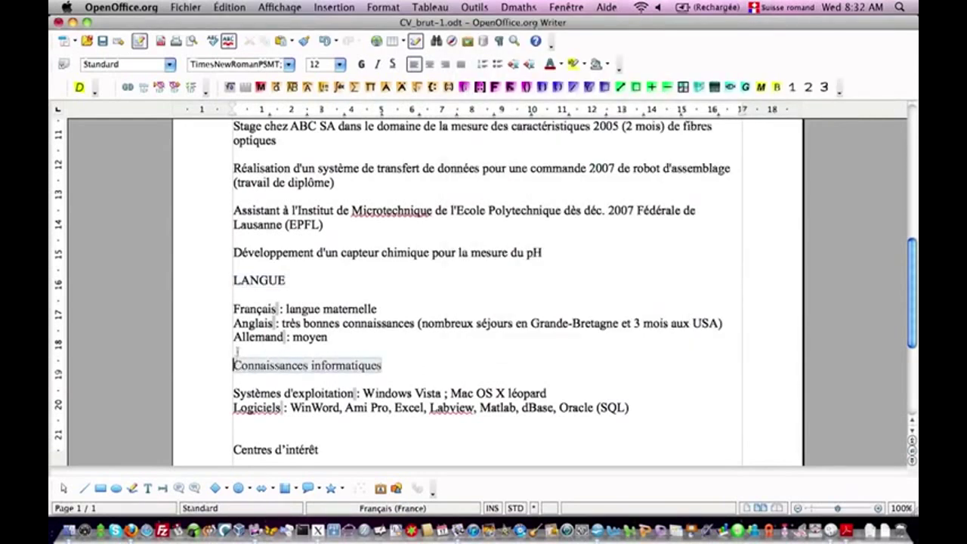
pyautogui.click(382, 8)
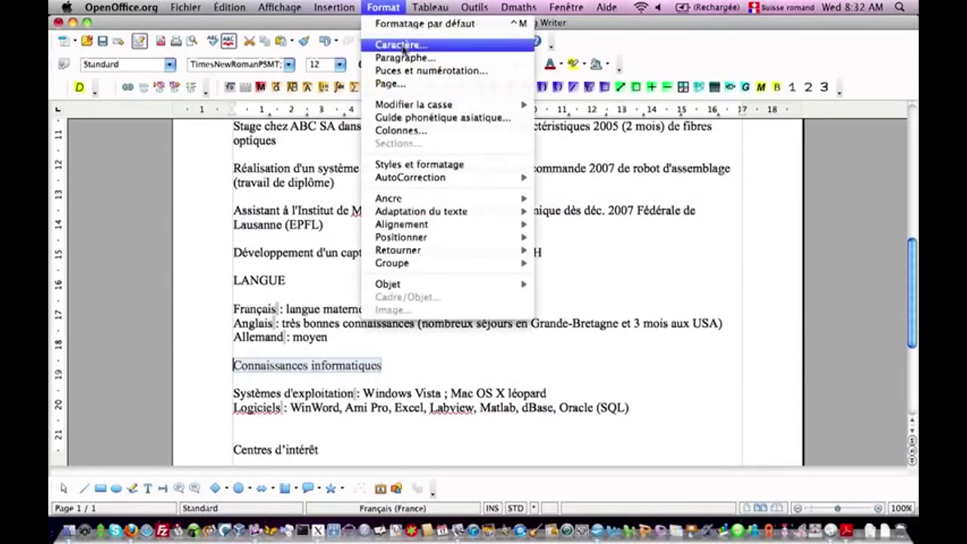
pyautogui.click(402, 47)
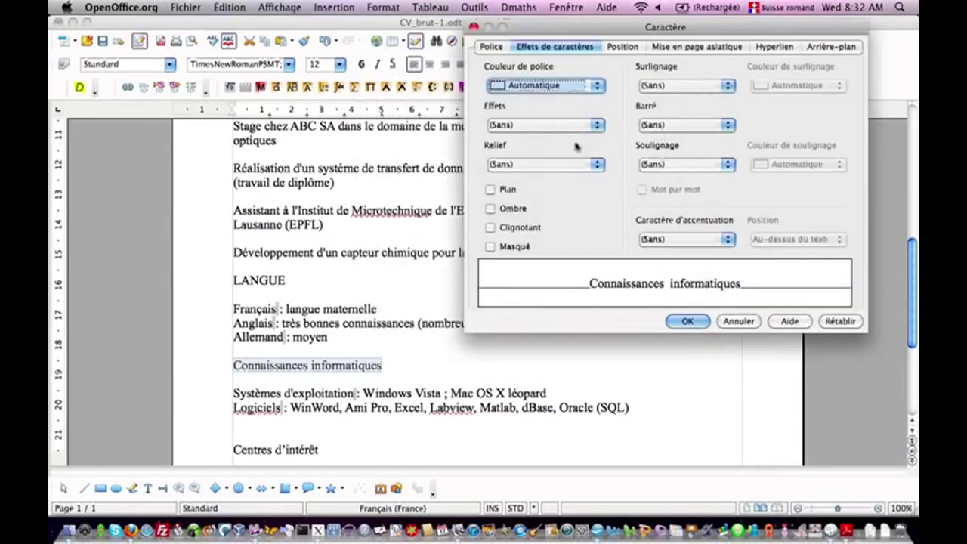
pyautogui.click(568, 127)
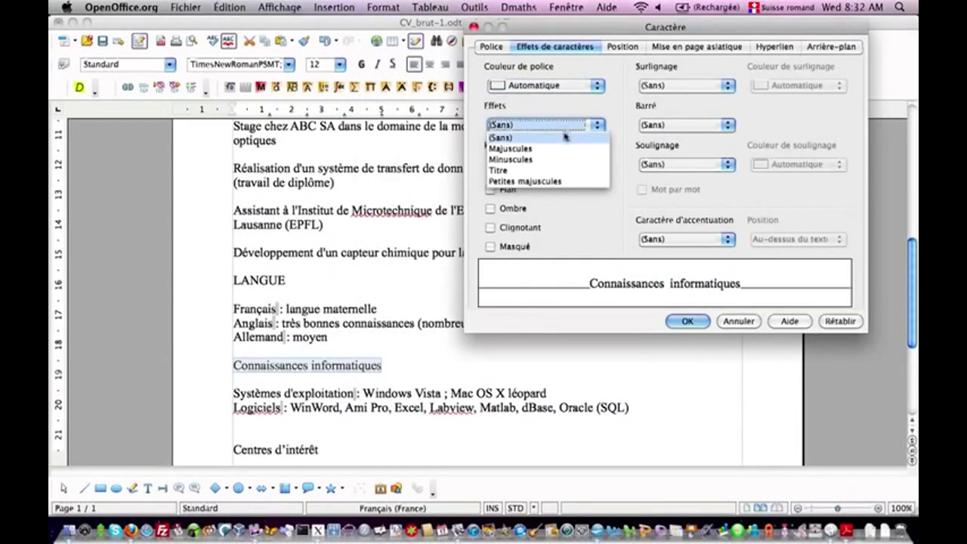
pyautogui.click(567, 149)
pyautogui.click(683, 321)
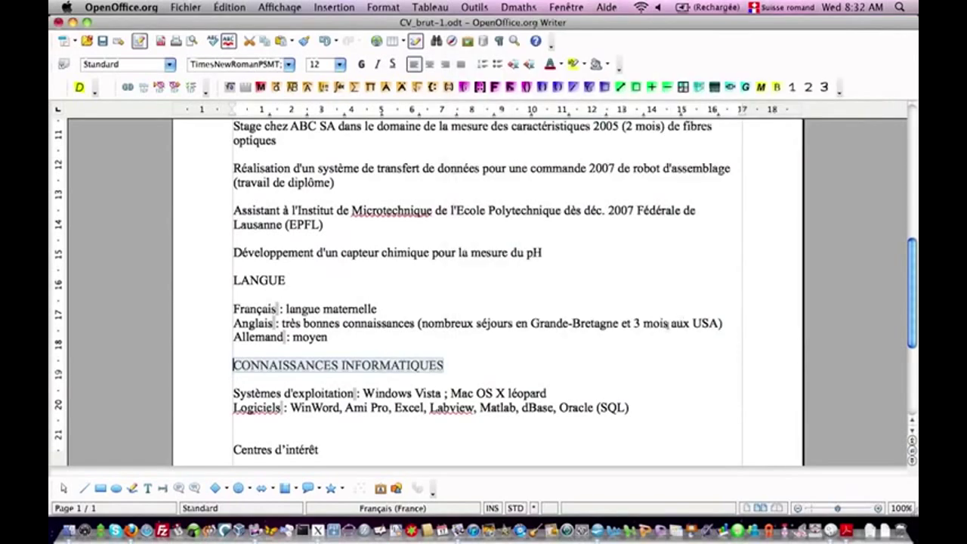
# Step: Apply the Majuscules character effect to the heading "Centres d'intérêt"
pyautogui.scroll(-5, 330, 289)
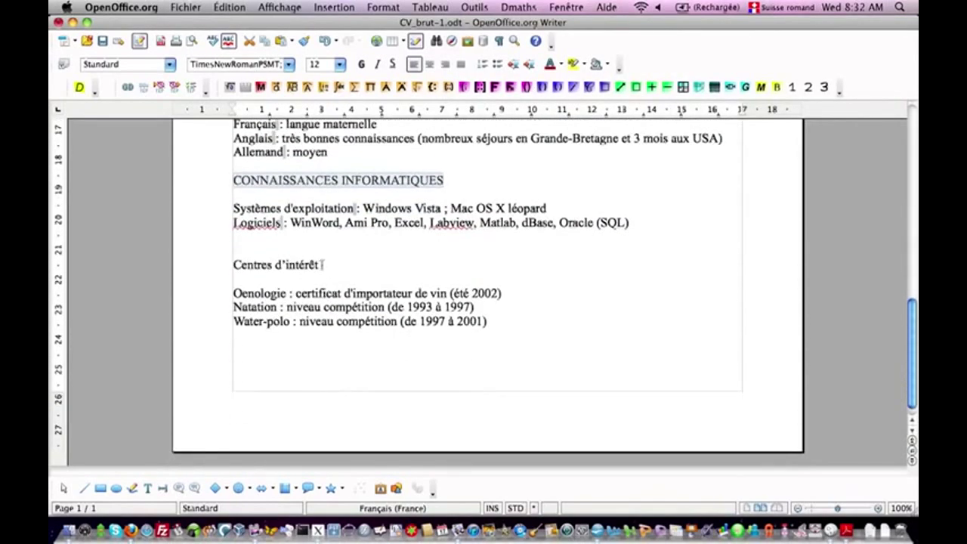
pyautogui.moveTo(322, 264); pyautogui.dragTo(233, 265)
pyautogui.click(384, 7)
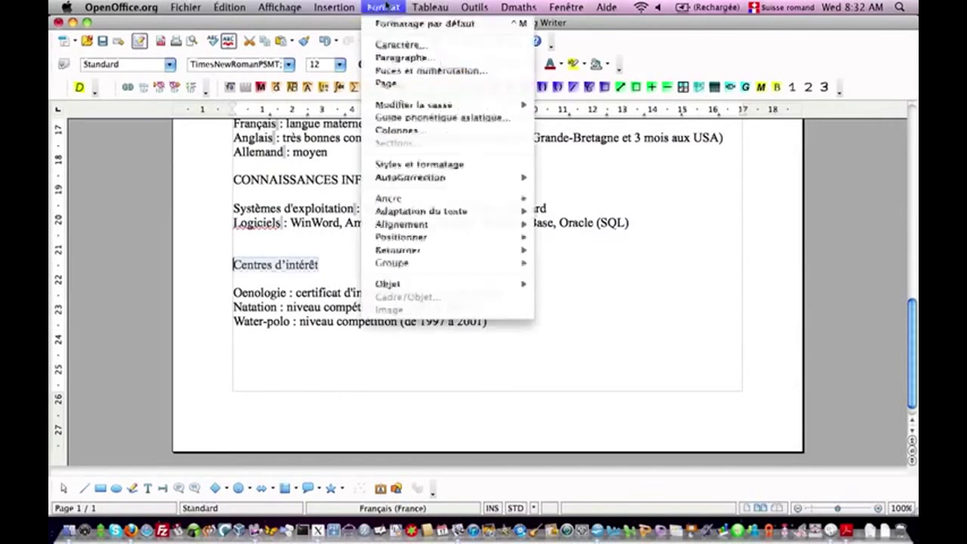
pyautogui.click(395, 46)
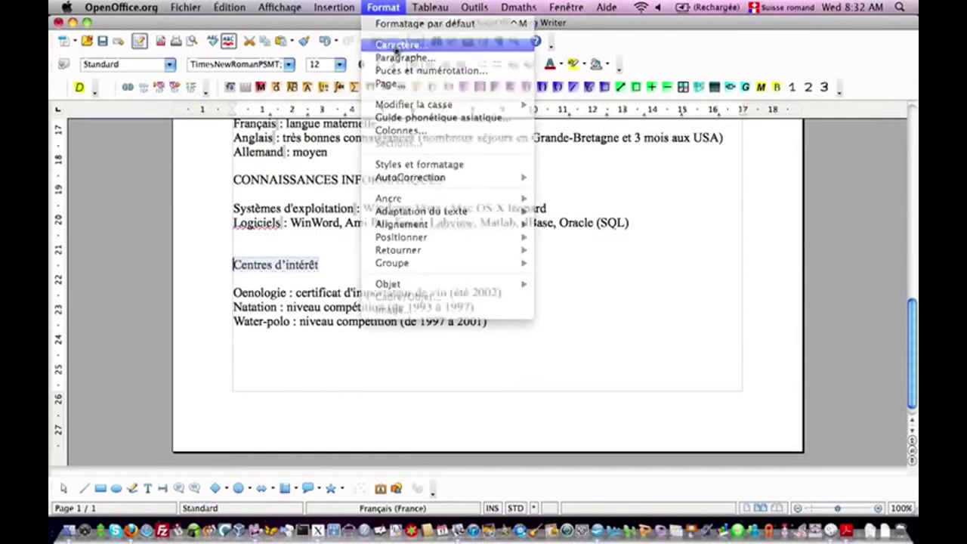
pyautogui.click(550, 125)
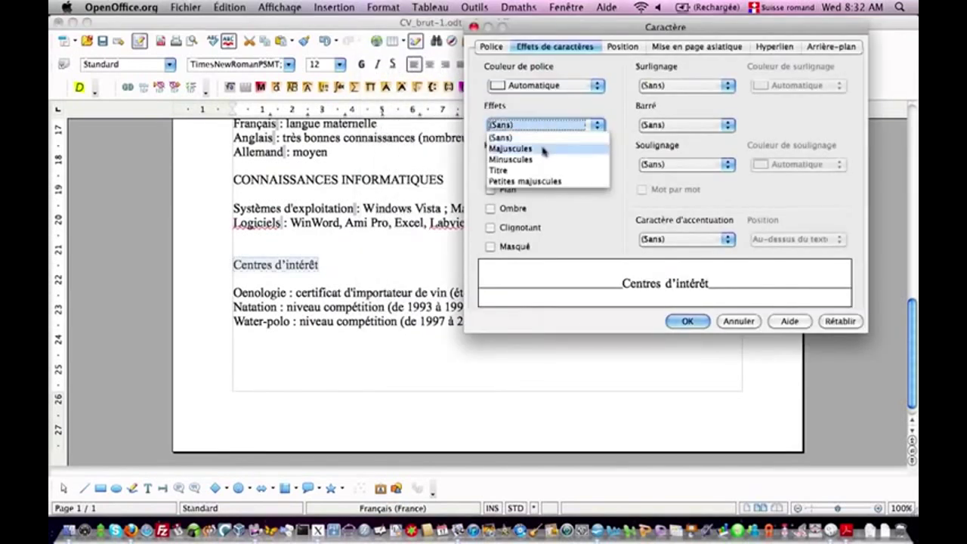
pyautogui.click(543, 149)
pyautogui.click(687, 321)
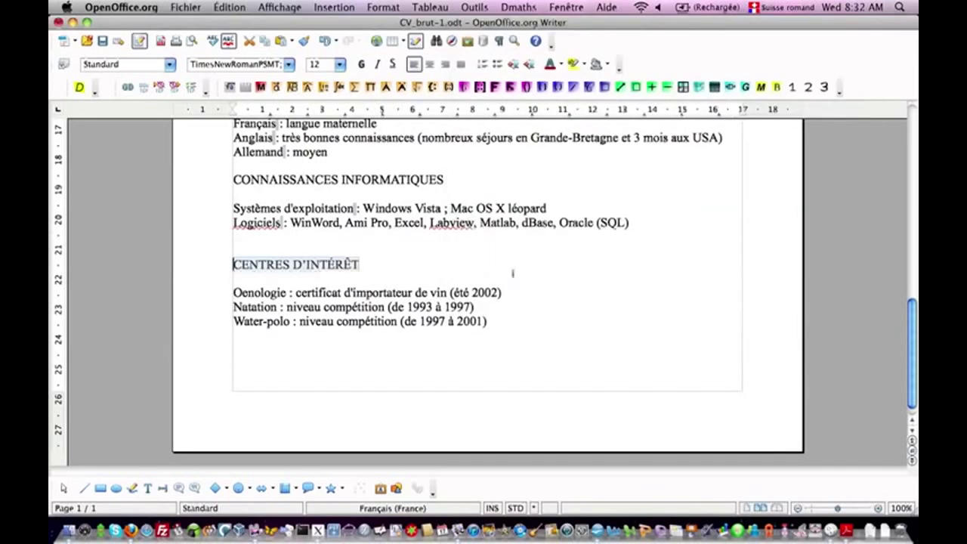
# Step: Make the section headings "Etudes" and "Expérience professionnelle" bold
pyautogui.scroll(6, 512, 274)
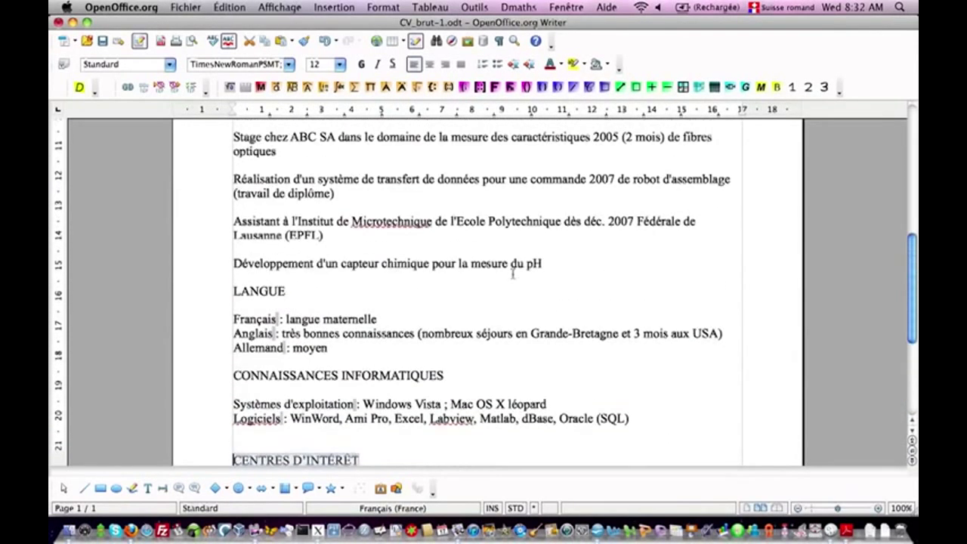
pyautogui.scroll(1, 512, 273)
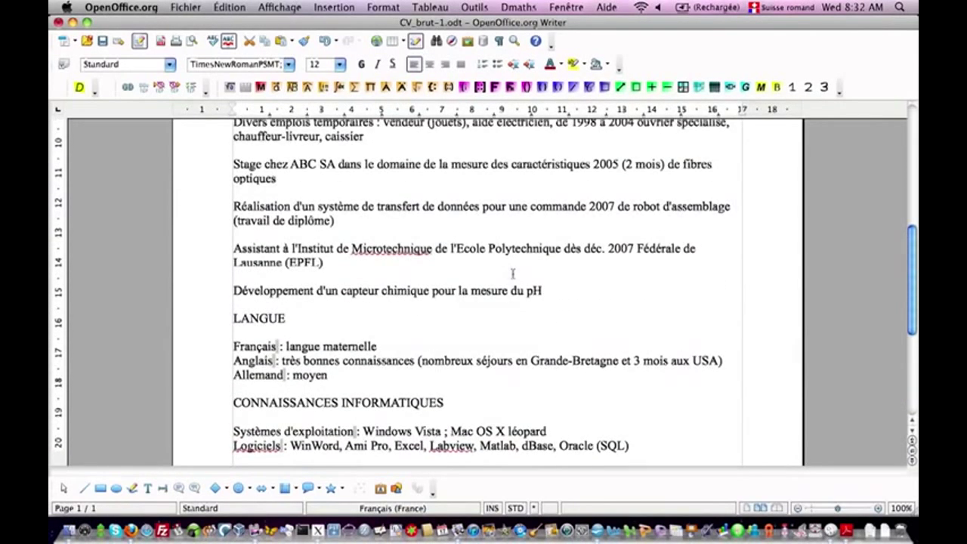
pyautogui.scroll(1, 512, 274)
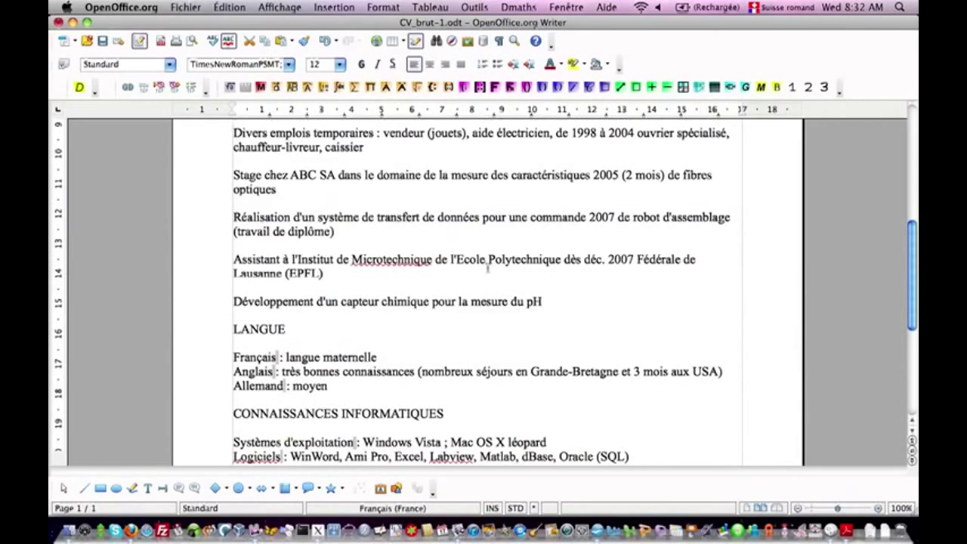
pyautogui.scroll(5, 435, 442)
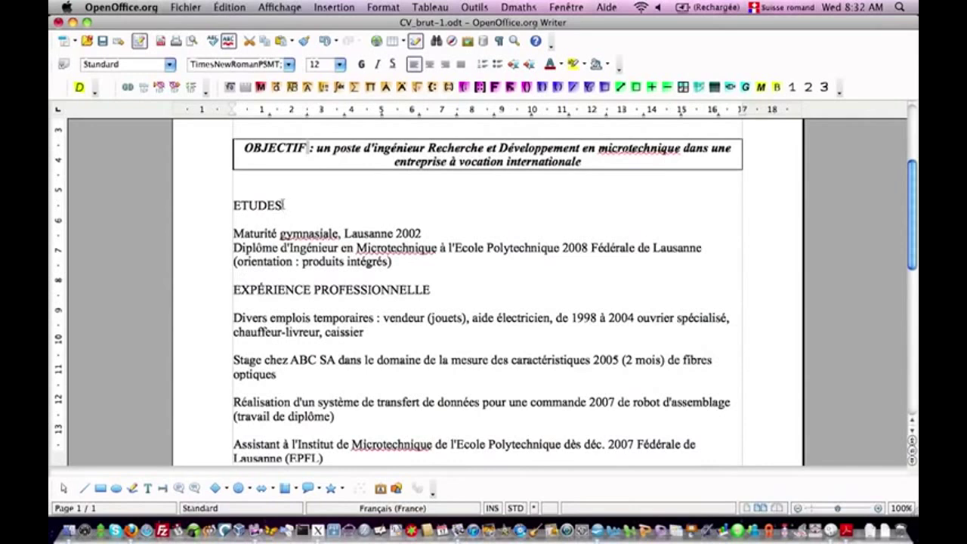
pyautogui.moveTo(284, 205); pyautogui.dragTo(234, 201)
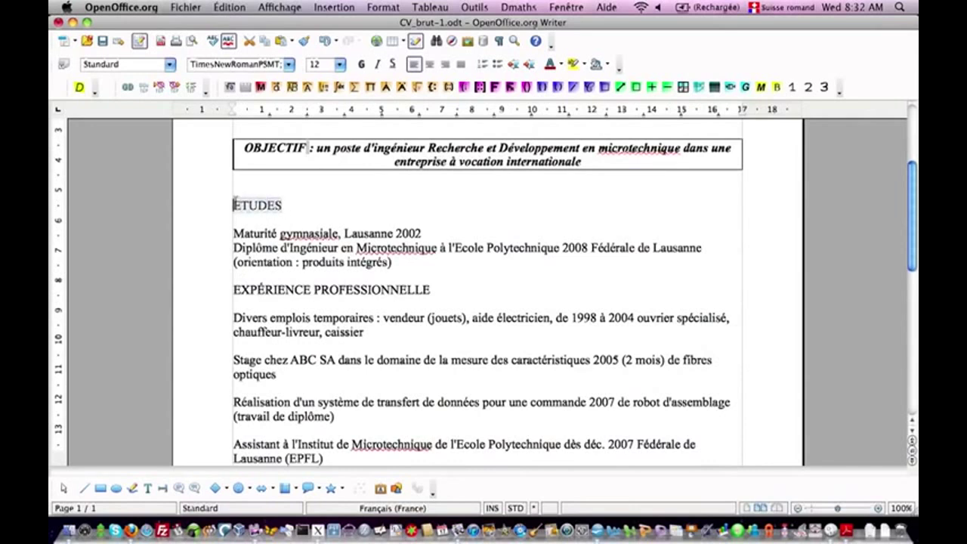
pyautogui.click(361, 64)
pyautogui.moveTo(431, 289); pyautogui.dragTo(238, 288)
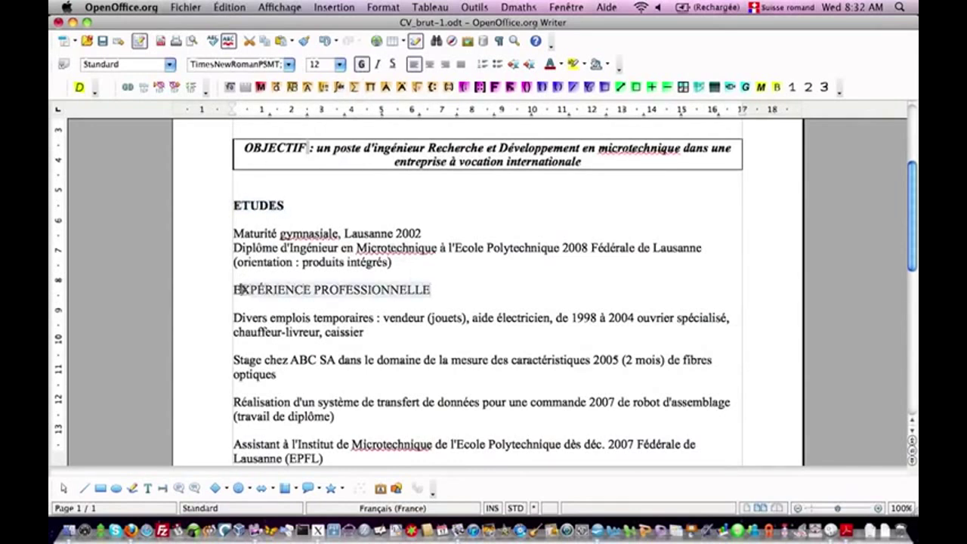
pyautogui.tripleClick(238, 290)
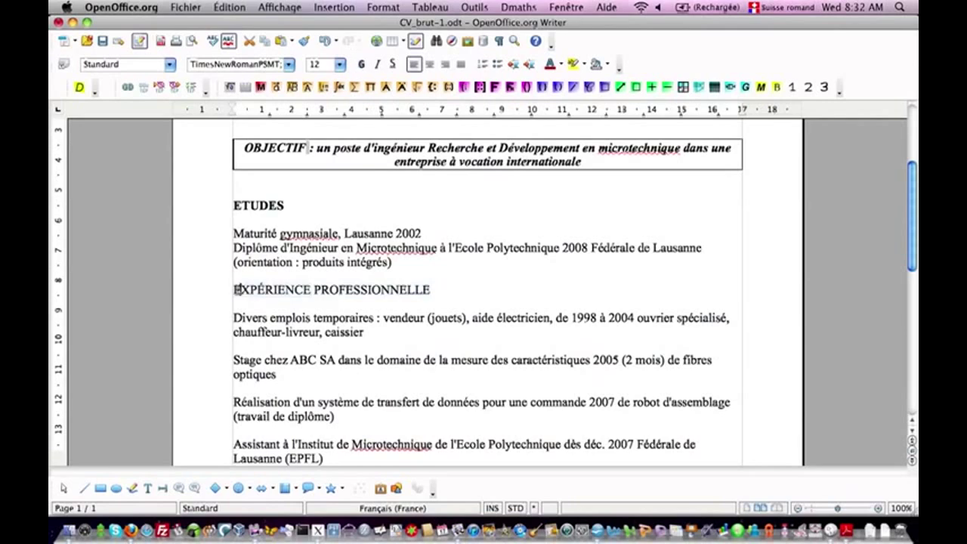
pyautogui.click(361, 63)
# Step: Make the section headings "Langue", "Connaissances informatiques" and "Centres d'intérêt" bold
pyautogui.scroll(-1, 285, 338)
pyautogui.scroll(-5, 286, 338)
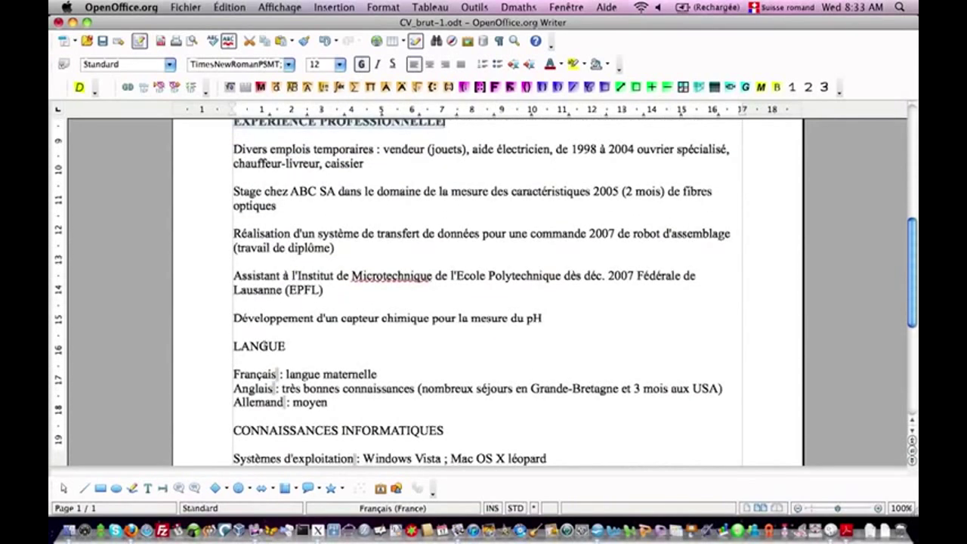
pyautogui.doubleClick(284, 341)
pyautogui.click(361, 63)
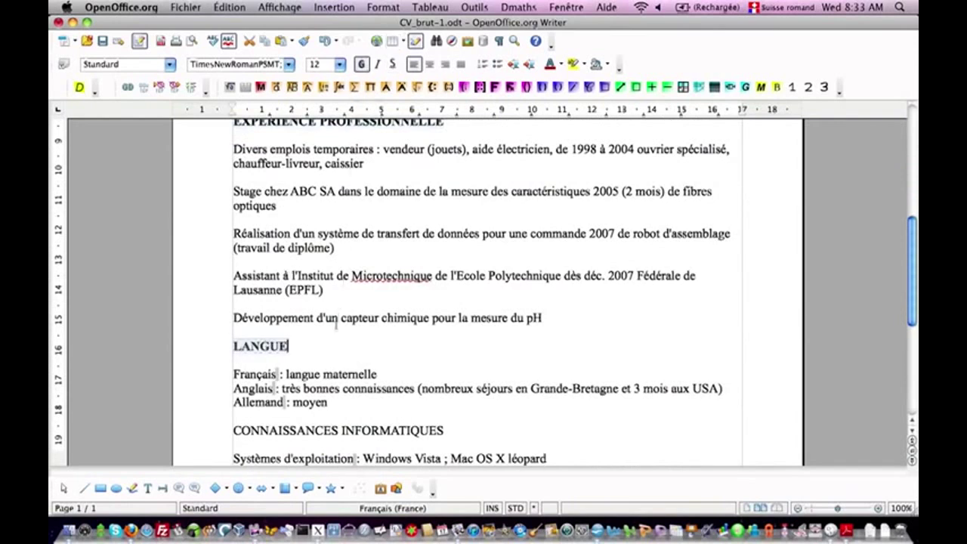
pyautogui.tripleClick(305, 430)
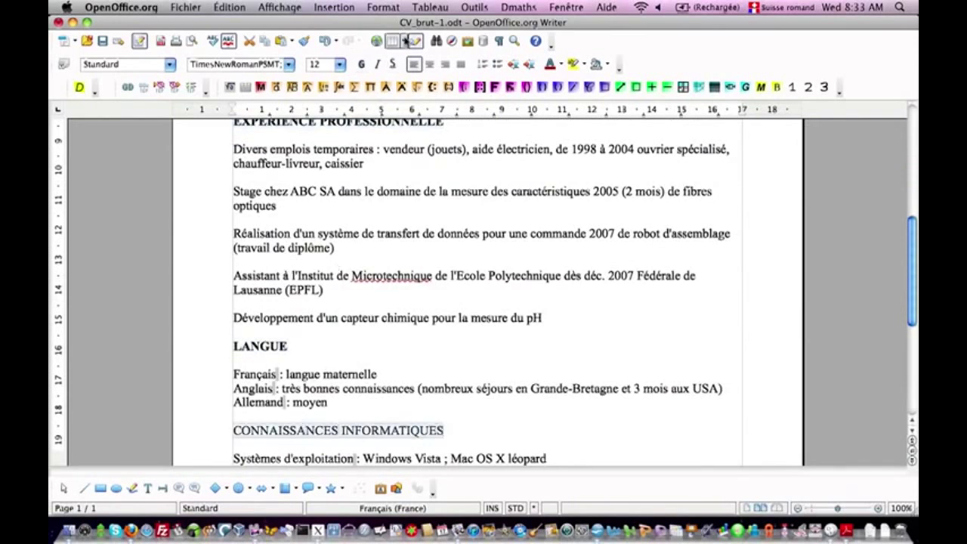
pyautogui.click(361, 63)
pyautogui.scroll(-8, 376, 245)
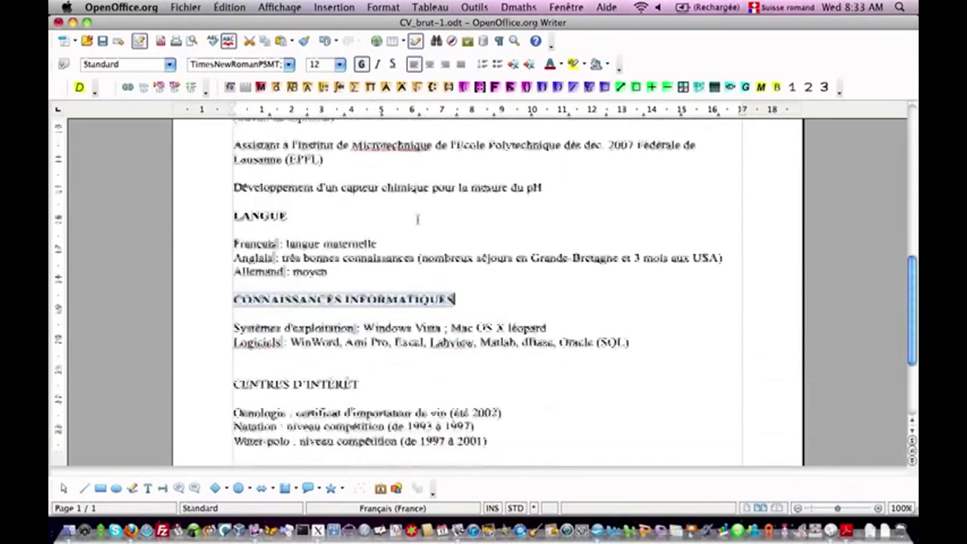
pyautogui.tripleClick(330, 264)
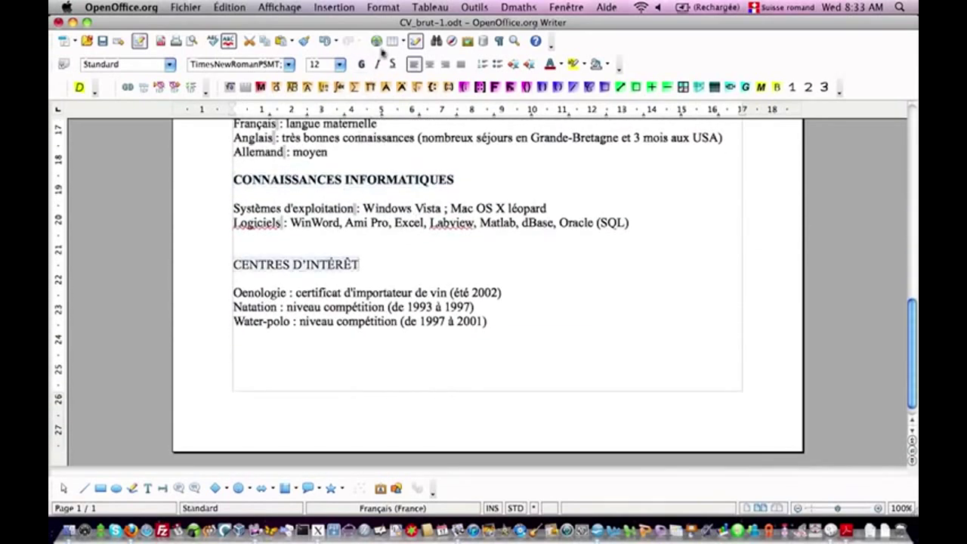
pyautogui.click(361, 64)
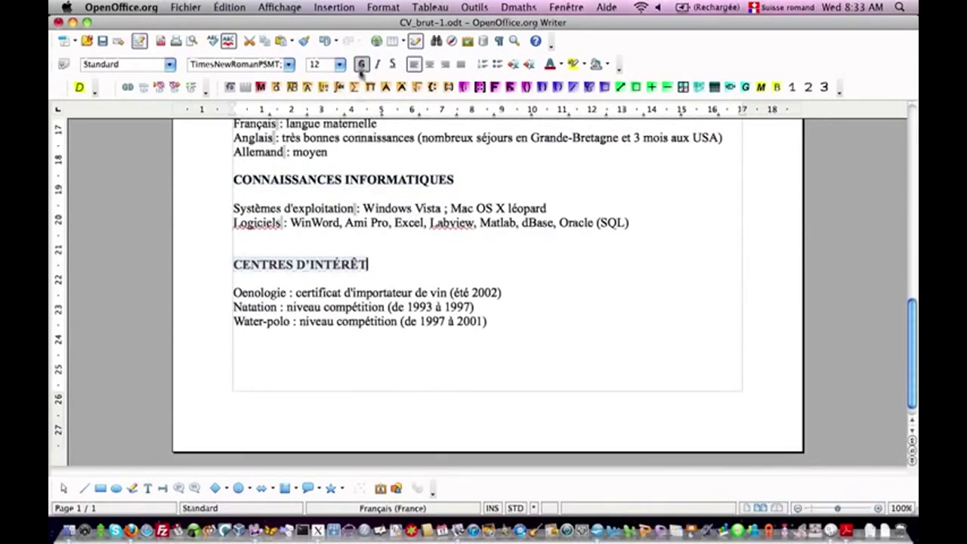
# Step: Choose the check mark bullet style at level 1 for the heading "Etudes"
pyautogui.scroll(8, 359, 245)
pyautogui.scroll(5, 358, 245)
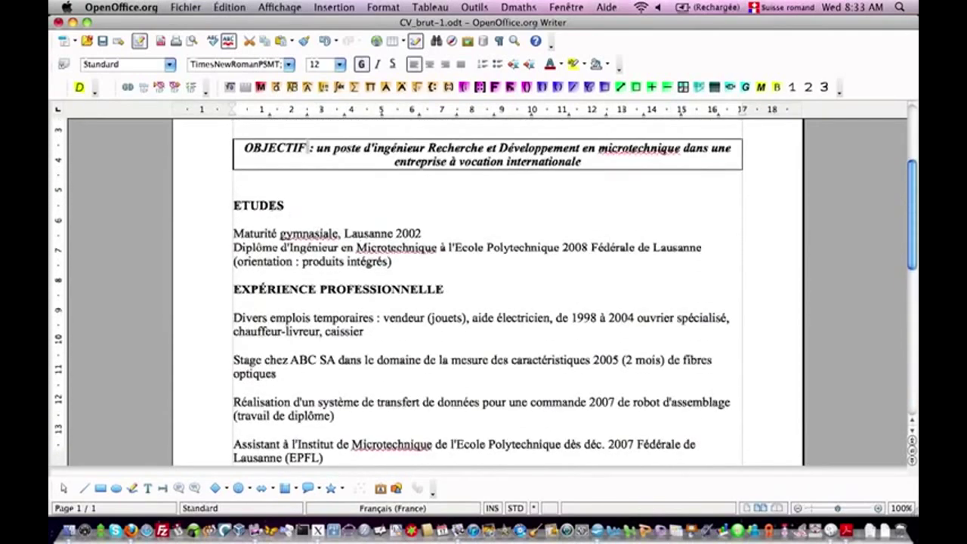
pyautogui.click(236, 205)
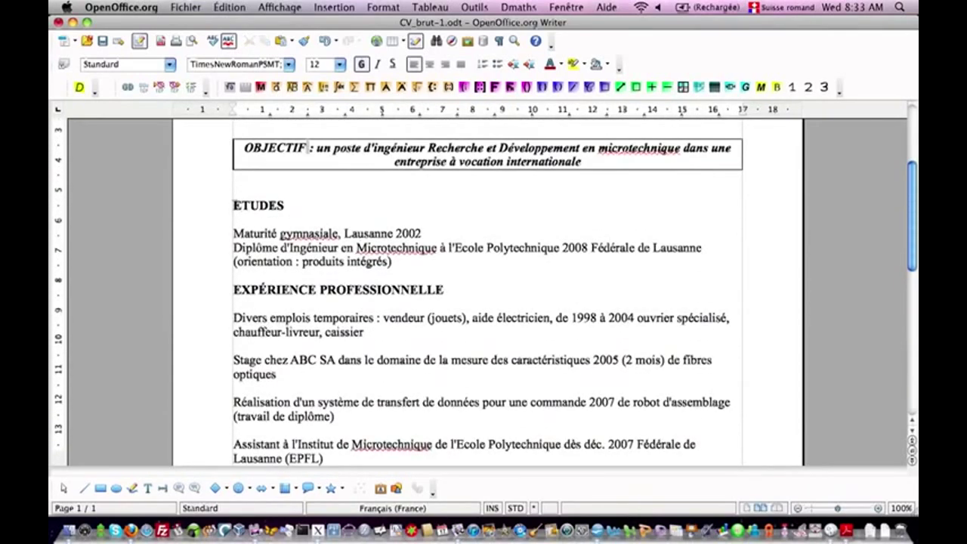
pyautogui.click(386, 7)
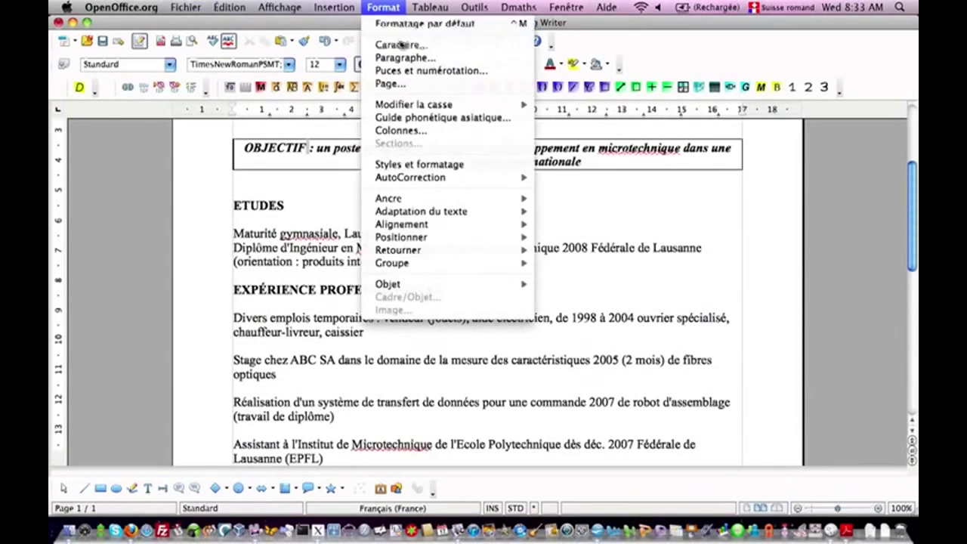
pyautogui.click(405, 71)
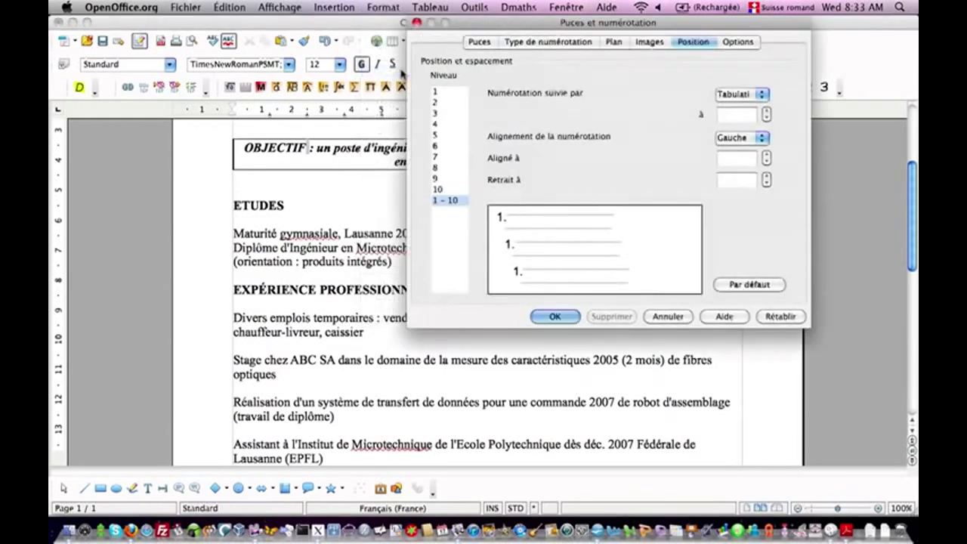
pyautogui.click(446, 93)
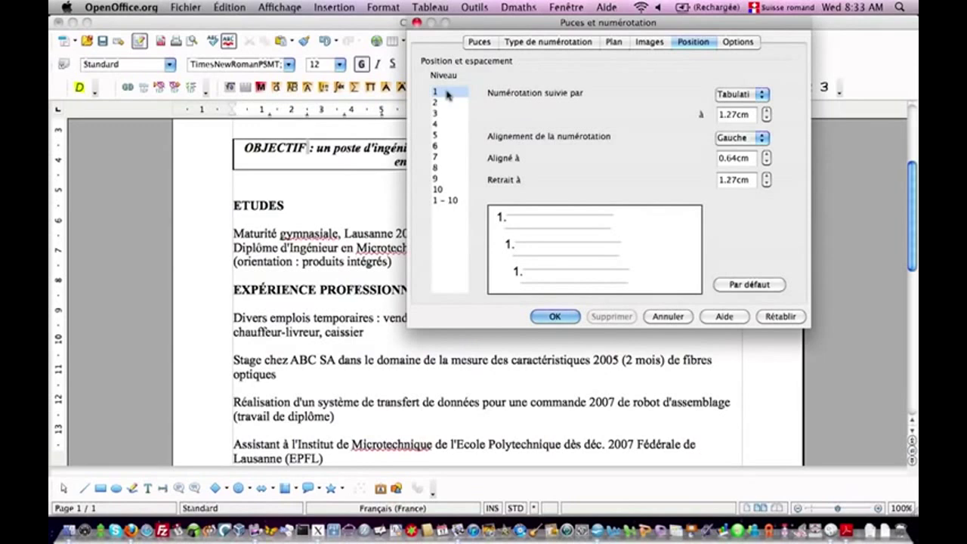
pyautogui.click(479, 43)
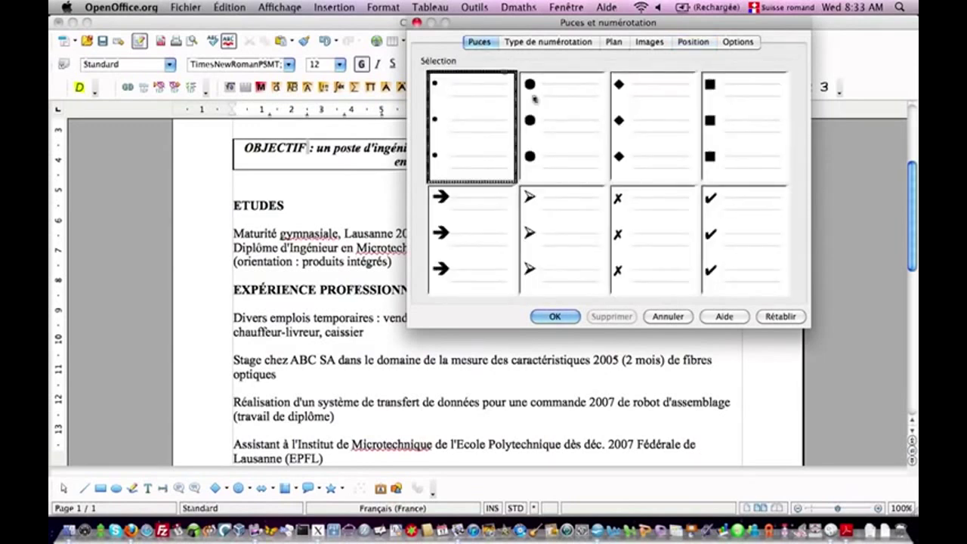
pyautogui.click(737, 234)
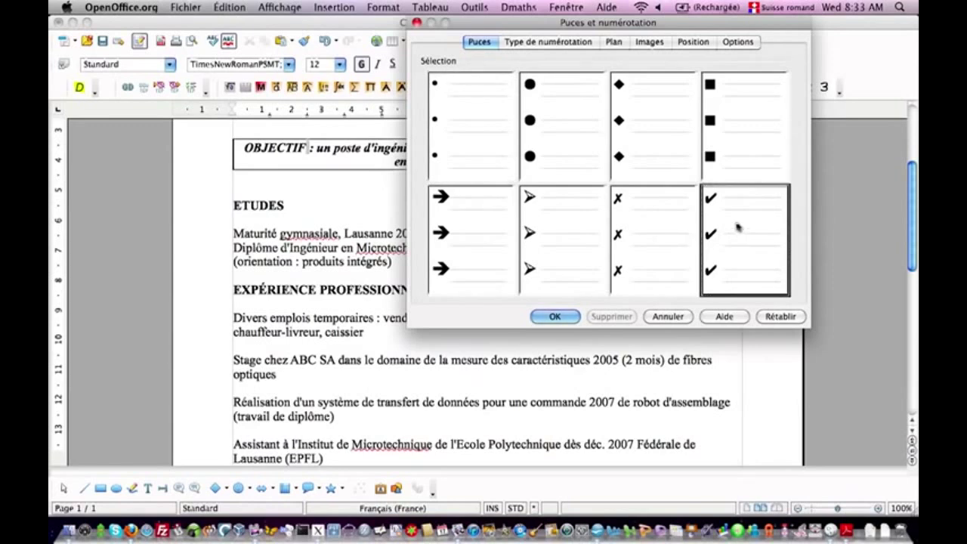
# Step: Set the level 1 bullet's alignment position (Aligné à) to 0 cm and the tab stop following it to 0.60 cm
pyautogui.click(691, 42)
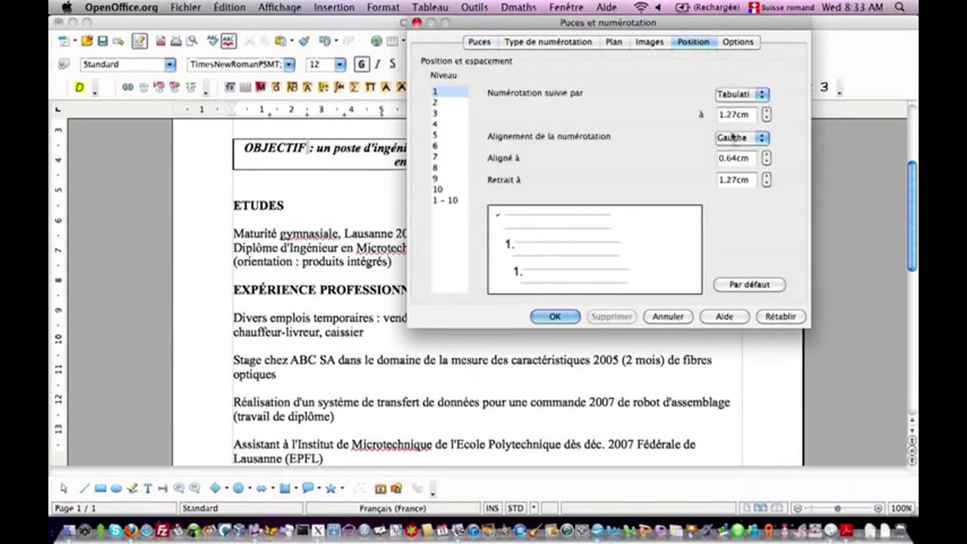
pyautogui.click(734, 158)
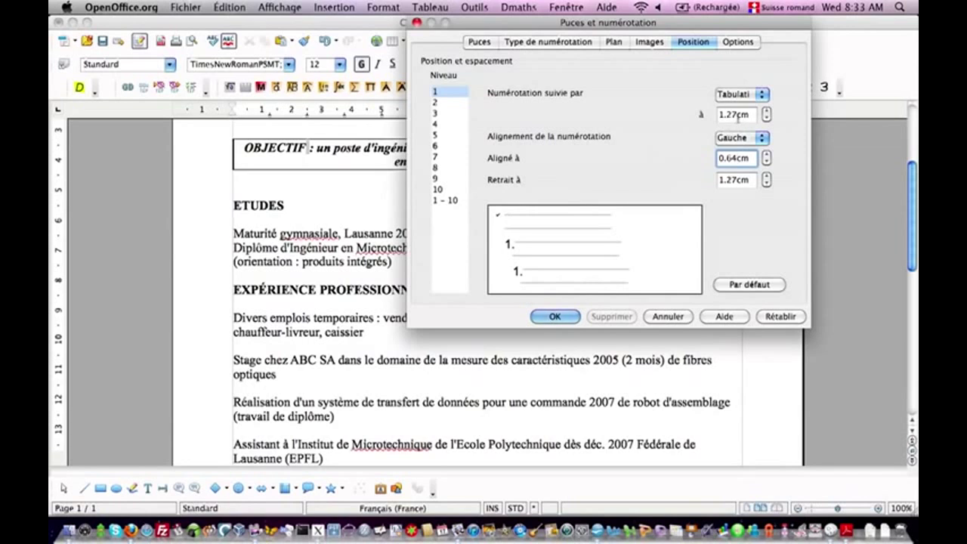
pyautogui.moveTo(735, 158); pyautogui.dragTo(702, 162)
pyautogui.write('0')
pyautogui.click(737, 115)
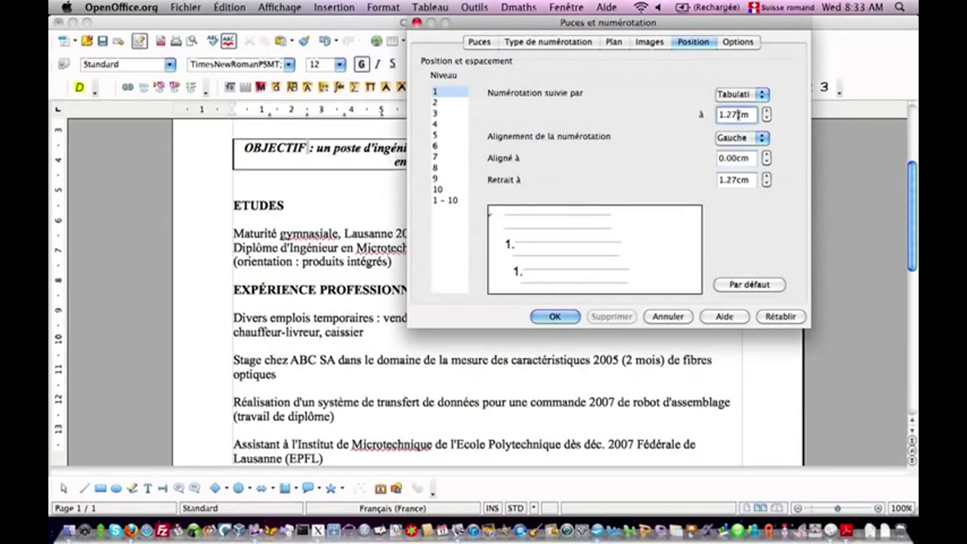
pyautogui.moveTo(737, 115); pyautogui.dragTo(700, 114)
pyautogui.write('0')
pyautogui.press('Tab')
pyautogui.press('Tab')
pyautogui.press('Tab')
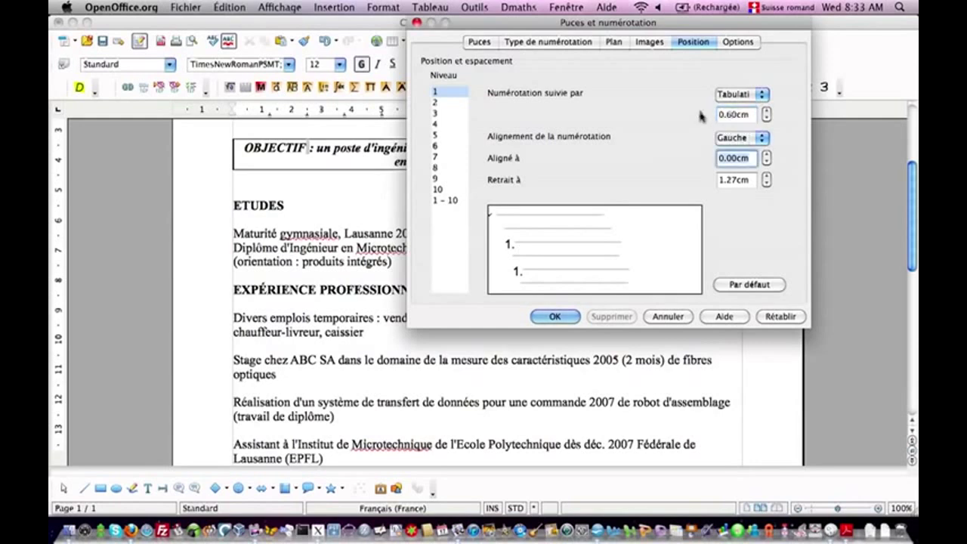
# Step: Set the level 1 indent (Retrait à) of the "Etudes" bullet to 0.60 cm, apply the bullet, and decline the synchronisation prompt
pyautogui.write('0.6')
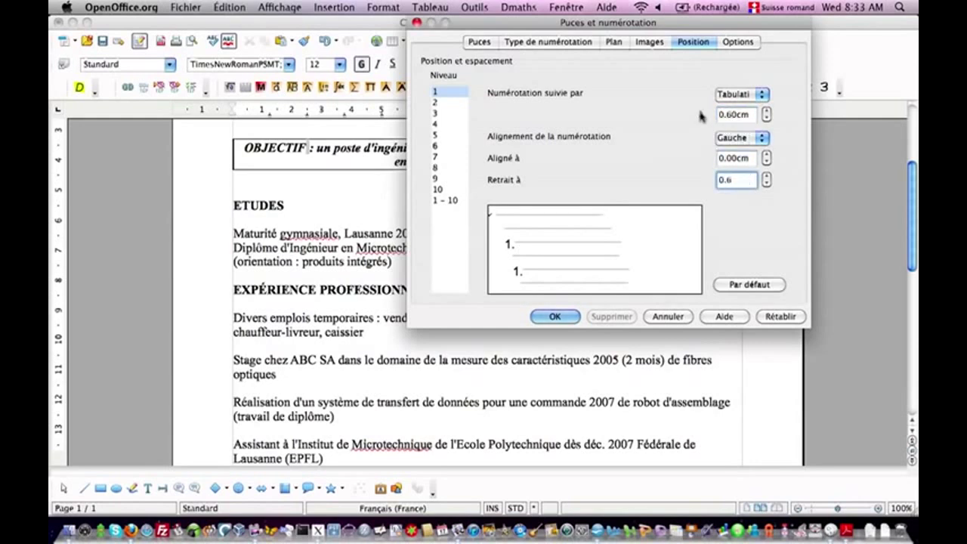
pyautogui.click(739, 157)
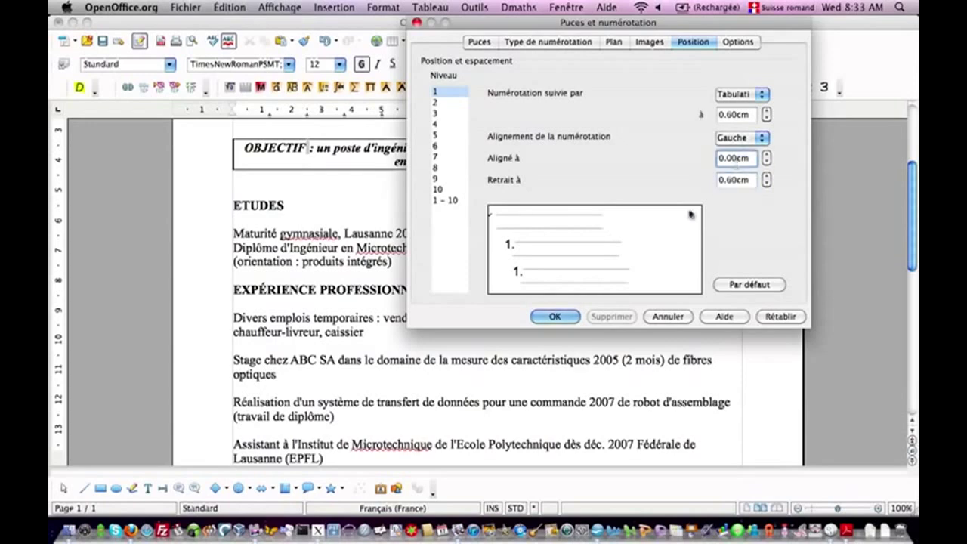
pyautogui.click(555, 317)
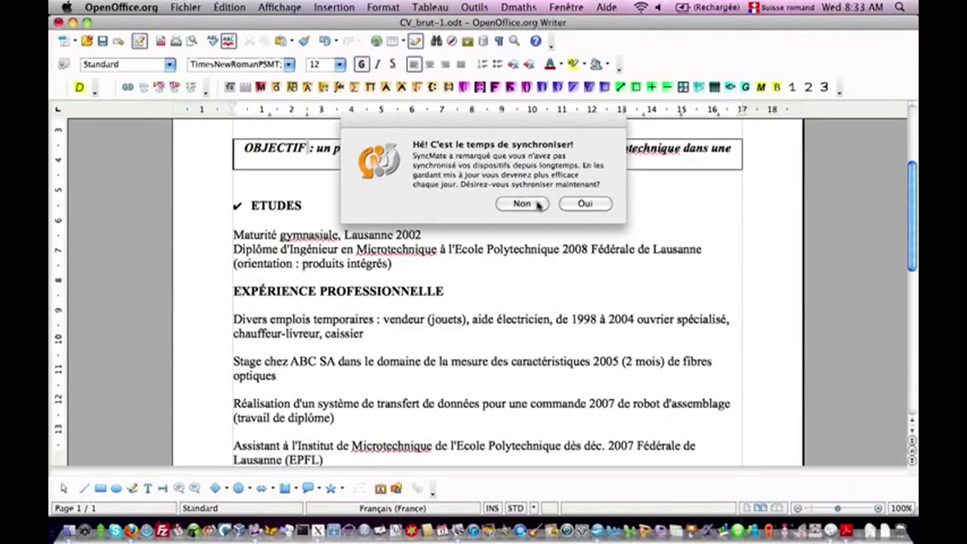
pyautogui.click(536, 203)
# Step: Choose the check mark bullet style at level 1 for the heading "Expérience professionnelle"
pyautogui.click(236, 292)
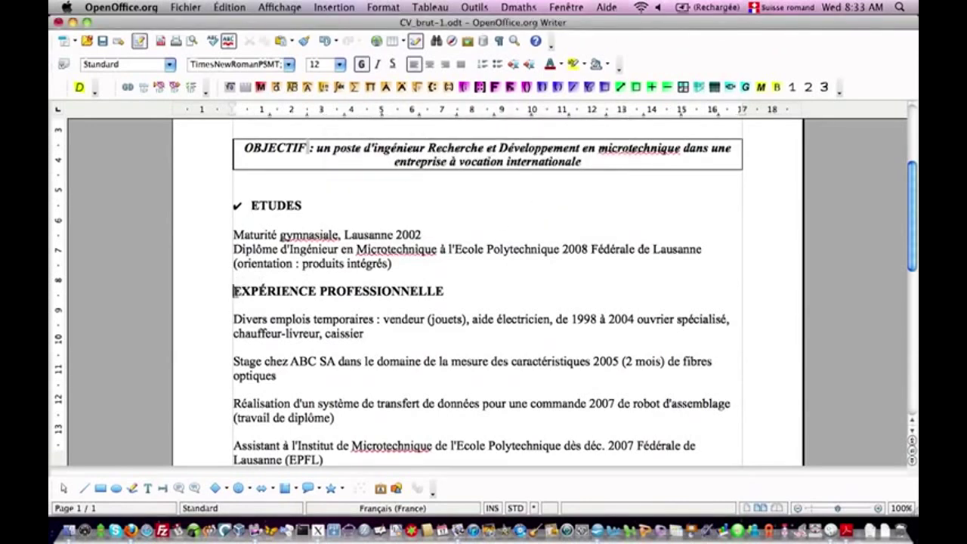
pyautogui.click(381, 7)
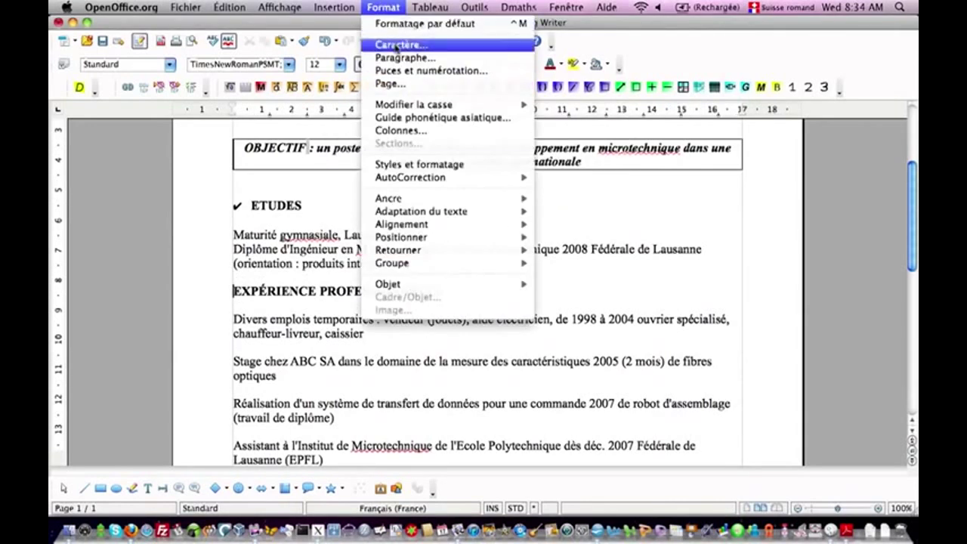
pyautogui.click(427, 70)
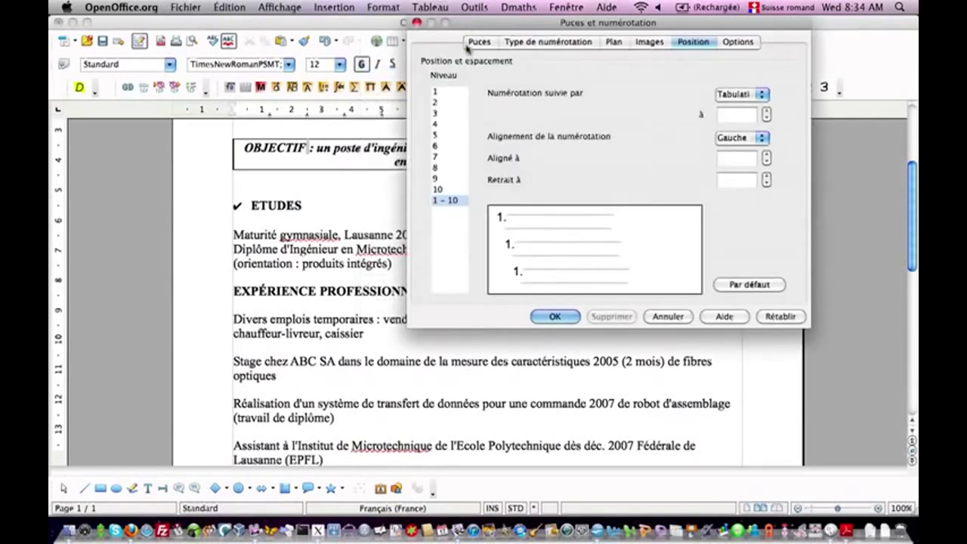
pyautogui.click(438, 91)
pyautogui.click(481, 43)
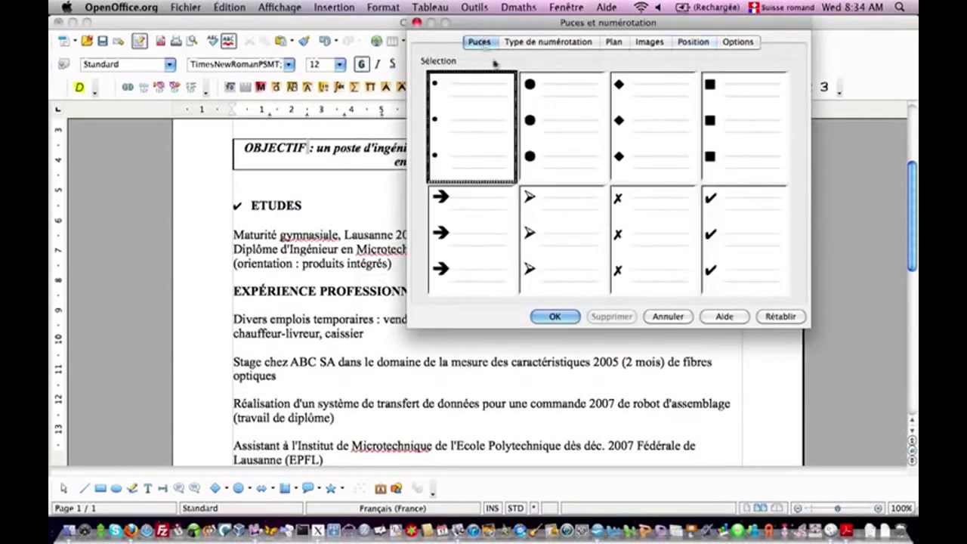
pyautogui.click(720, 252)
# Step: Give the "Expérience professionnelle" bullet a 0.60 cm tab stop, 0 cm alignment (Aligné à) and 0.60 cm indent (Retrait à) at level 1, and apply it
pyautogui.click(695, 42)
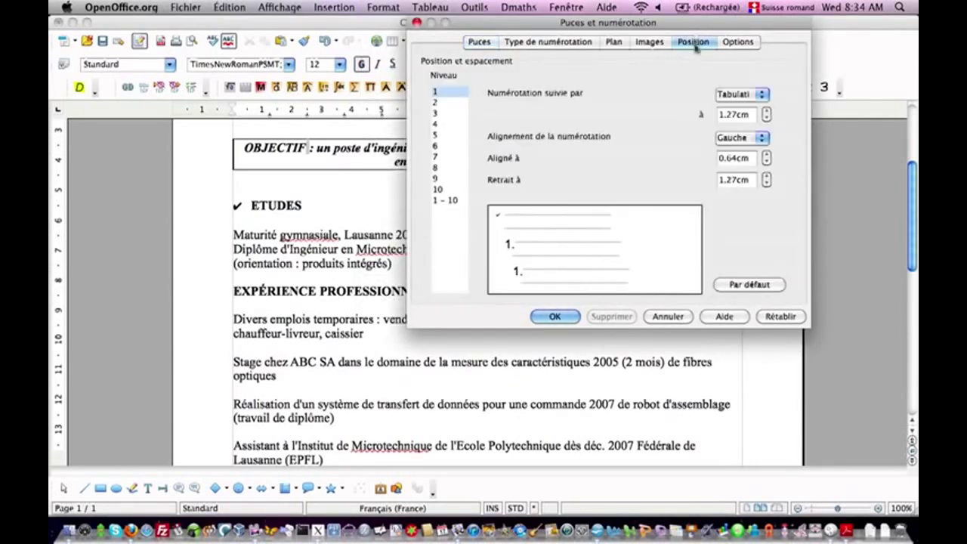
pyautogui.click(734, 114)
pyautogui.moveTo(735, 114); pyautogui.dragTo(700, 115)
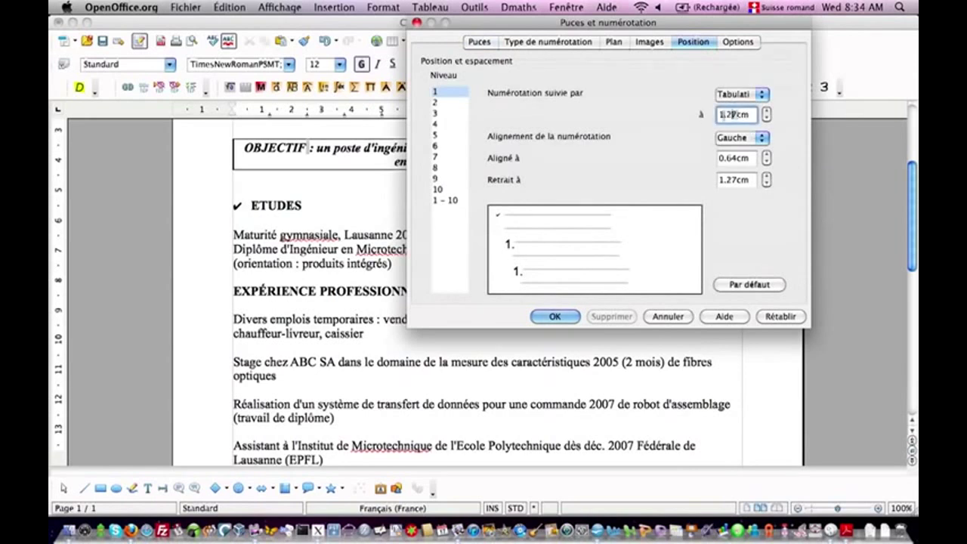
pyautogui.write('0.6')
pyautogui.press('Tab')
pyautogui.press('Tab')
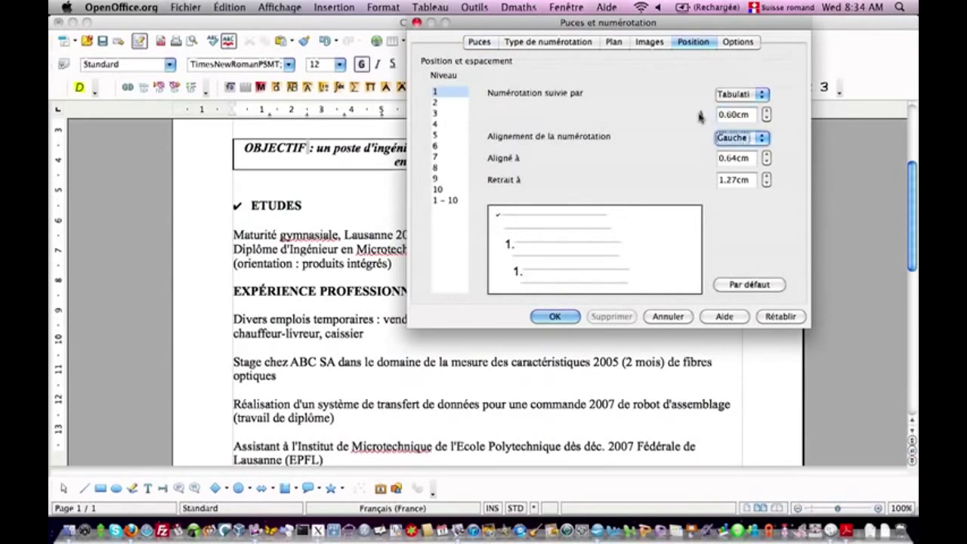
pyautogui.write('0')
pyautogui.write('0')
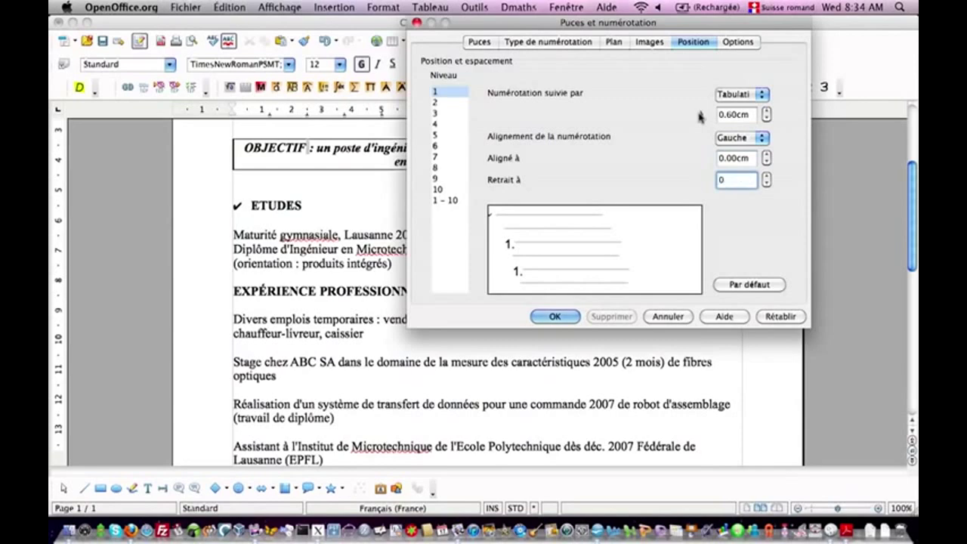
pyautogui.write('.6')
pyautogui.press('Tab')
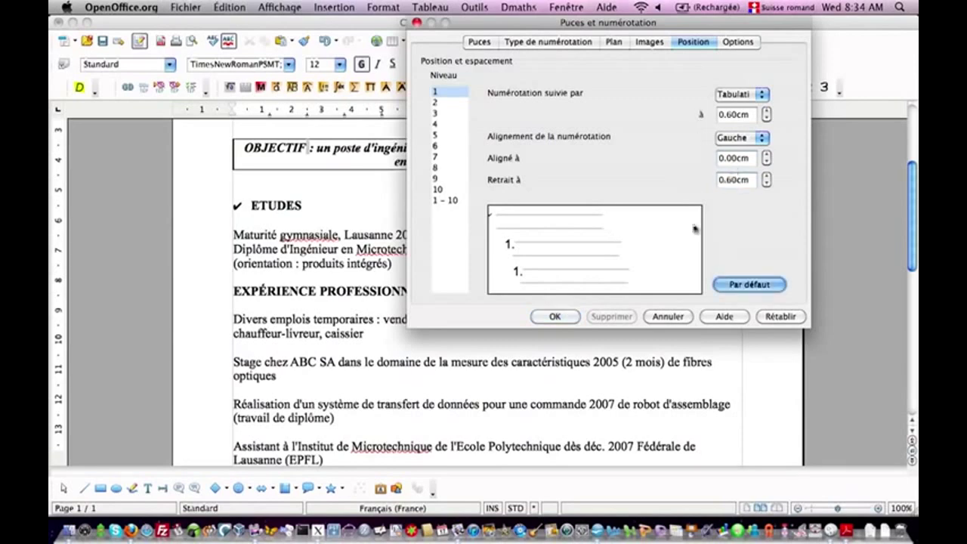
pyautogui.click(556, 316)
# Step: Choose the check mark bullet style at level 1 for the heading "Langue"
pyautogui.scroll(-5, 270, 371)
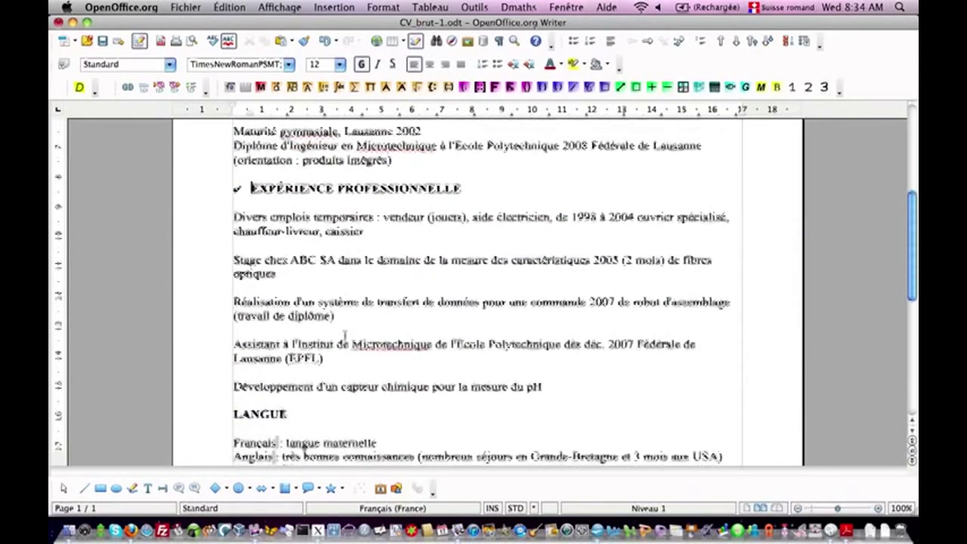
pyautogui.click(238, 386)
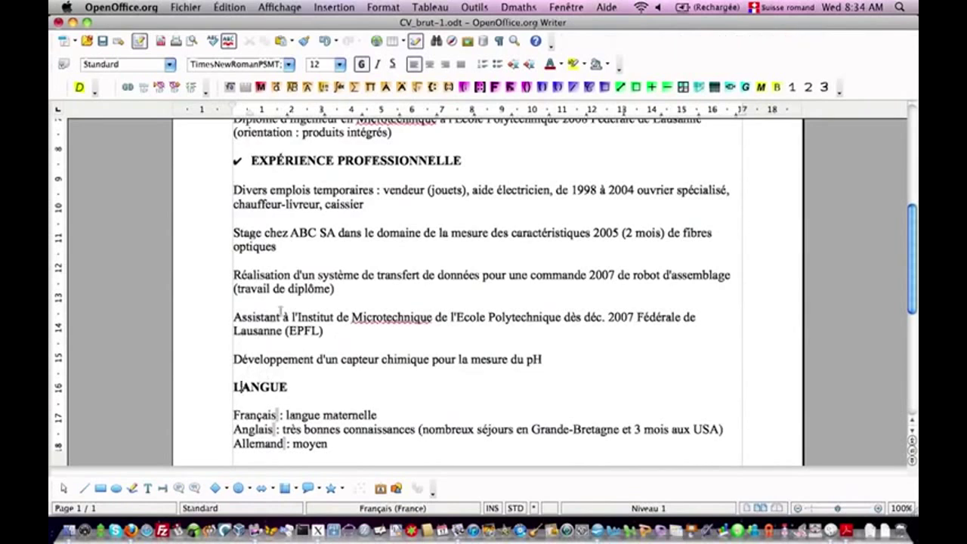
pyautogui.click(383, 7)
pyautogui.click(507, 72)
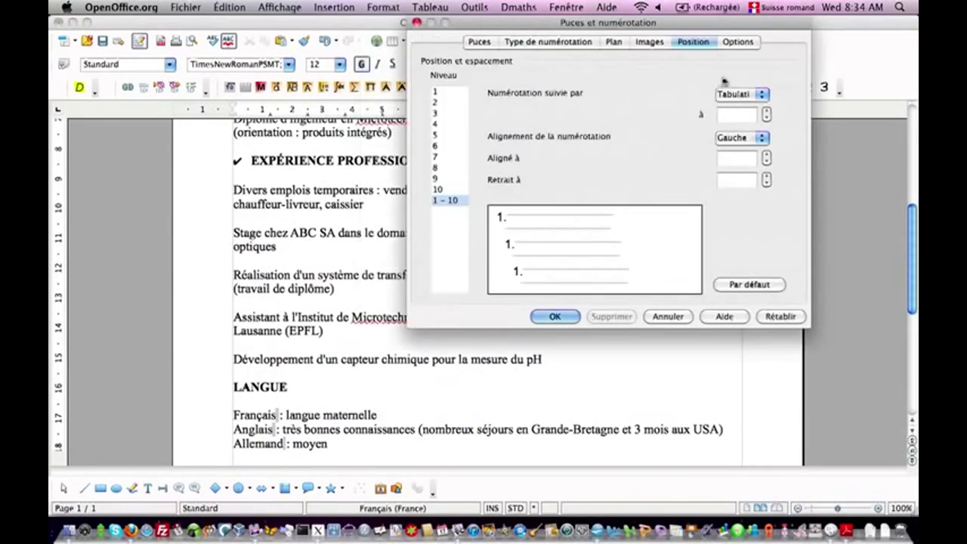
pyautogui.click(457, 92)
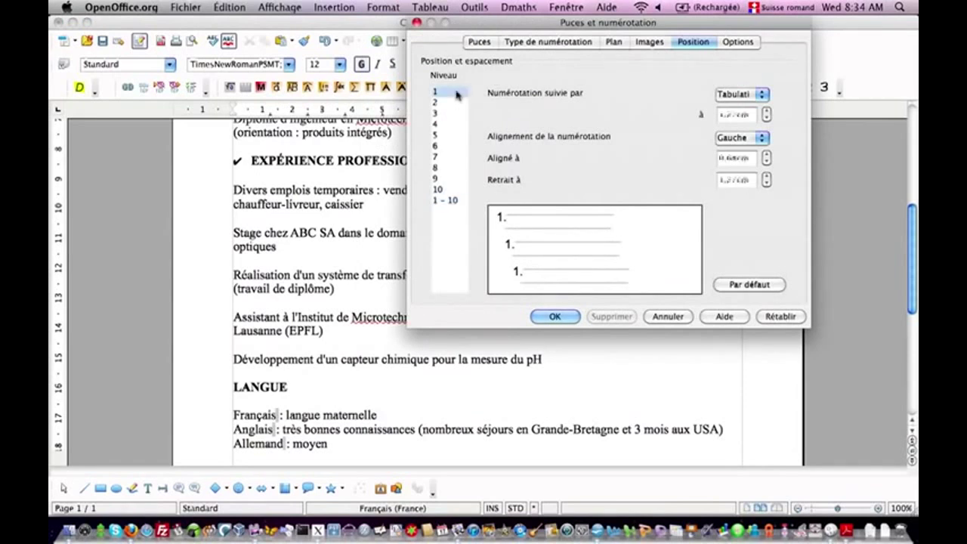
pyautogui.click(479, 42)
pyautogui.click(740, 219)
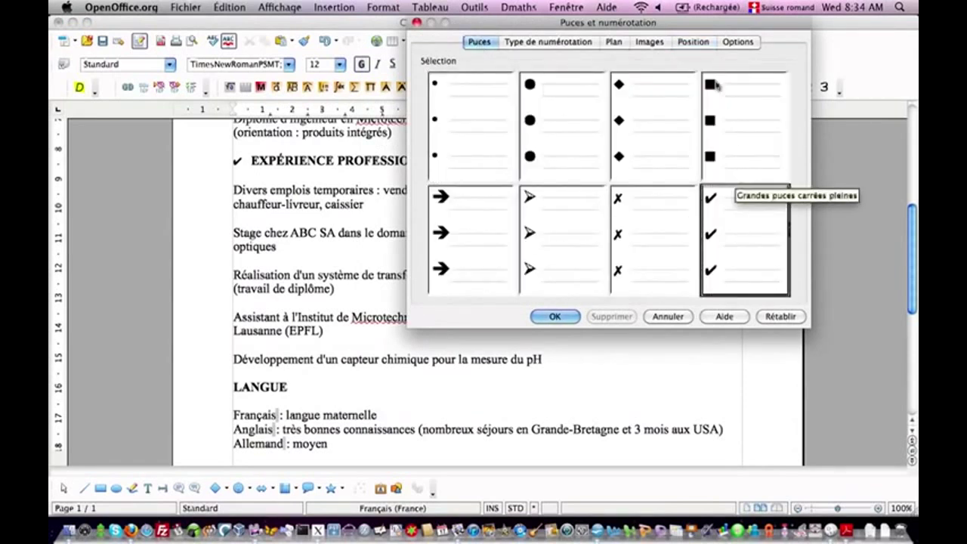
# Step: Give the "Langue" bullet a 0.60 cm tab stop, 0.60 cm indent (Retrait à) and 0 cm alignment (Aligné à) at level 1, and apply it
pyautogui.click(692, 42)
pyautogui.doubleClick(753, 115)
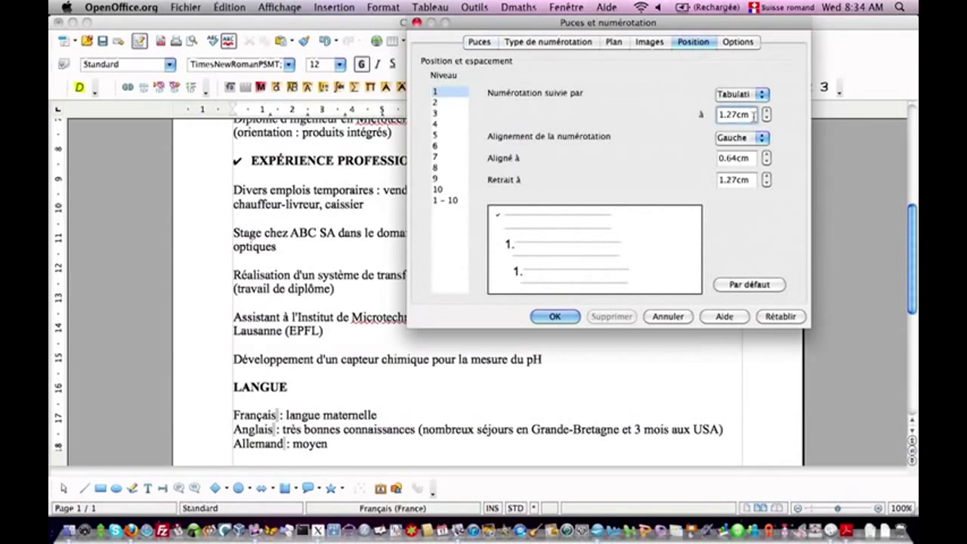
pyautogui.write('0.6')
pyautogui.press('Tab')
pyautogui.press('Tab')
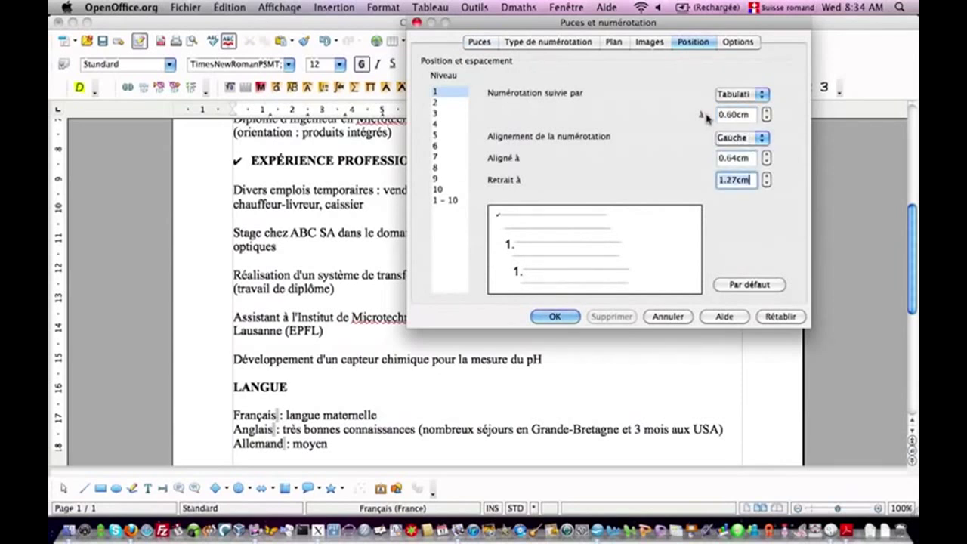
pyautogui.write('0.6')
pyautogui.press('super+Tab')
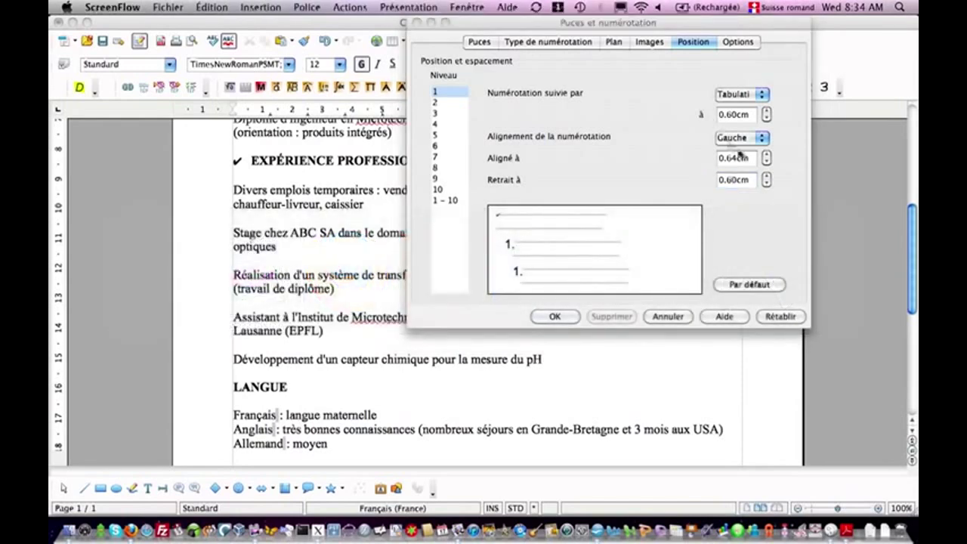
pyautogui.click(742, 160)
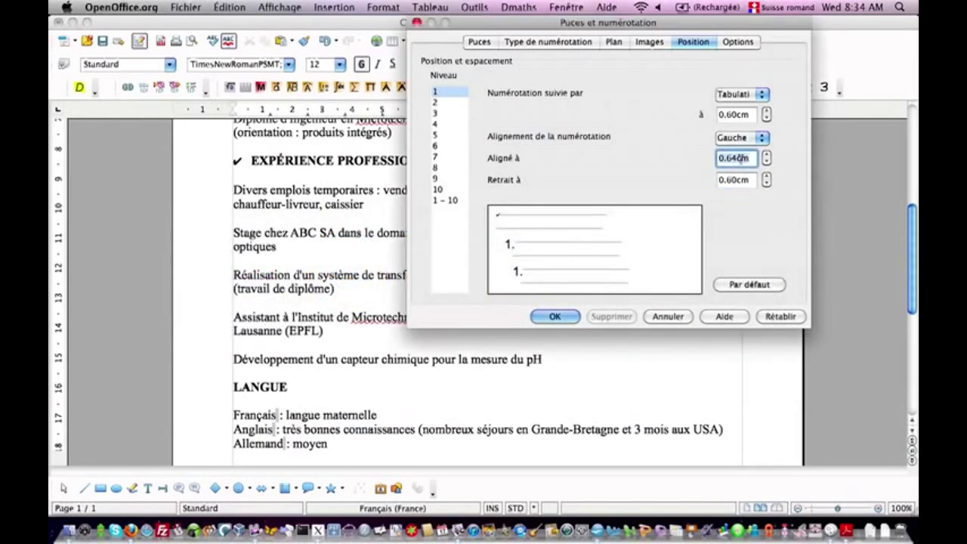
pyautogui.write('0')
pyautogui.press('Tab')
pyautogui.click(554, 317)
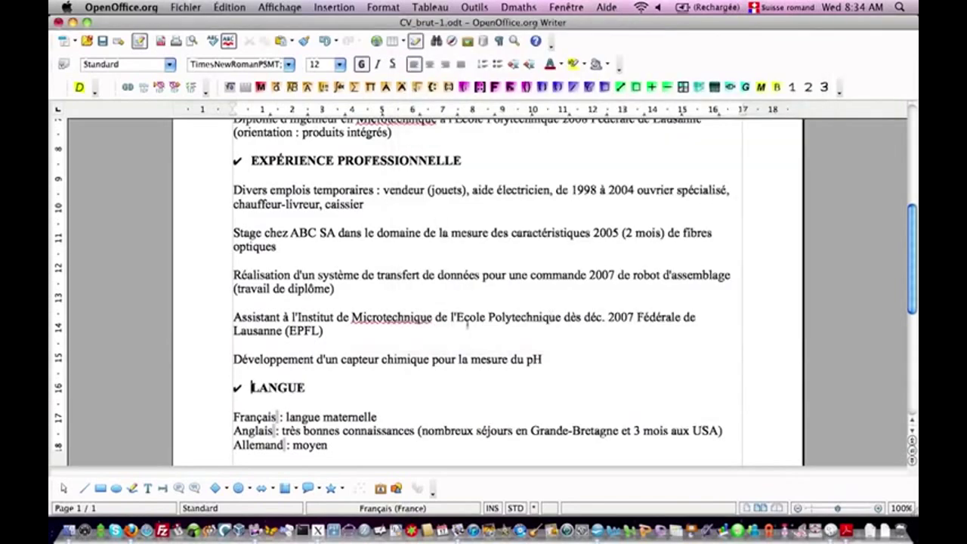
# Step: Choose the check mark bullet style for the heading "Connaissances informatiques"
pyautogui.scroll(-5, 408, 325)
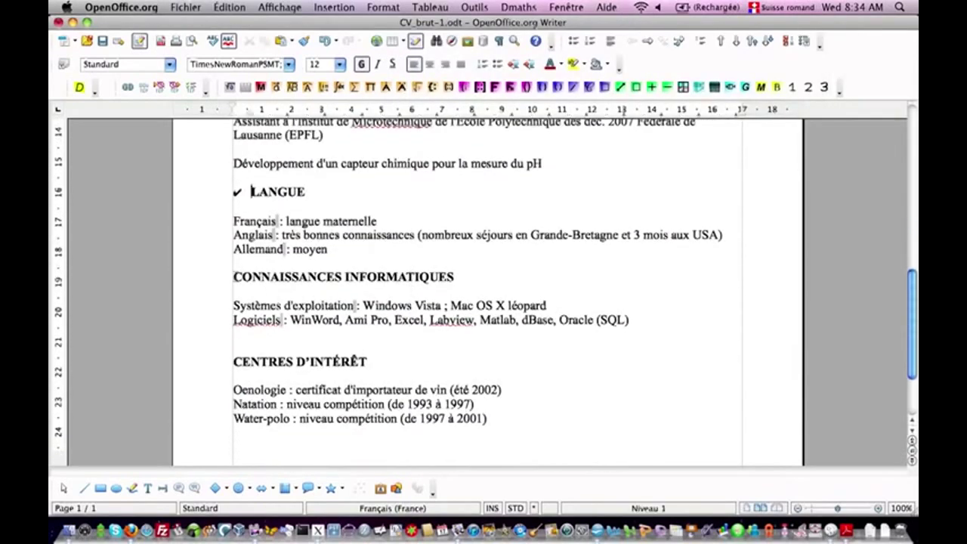
pyautogui.click(233, 276)
pyautogui.click(383, 7)
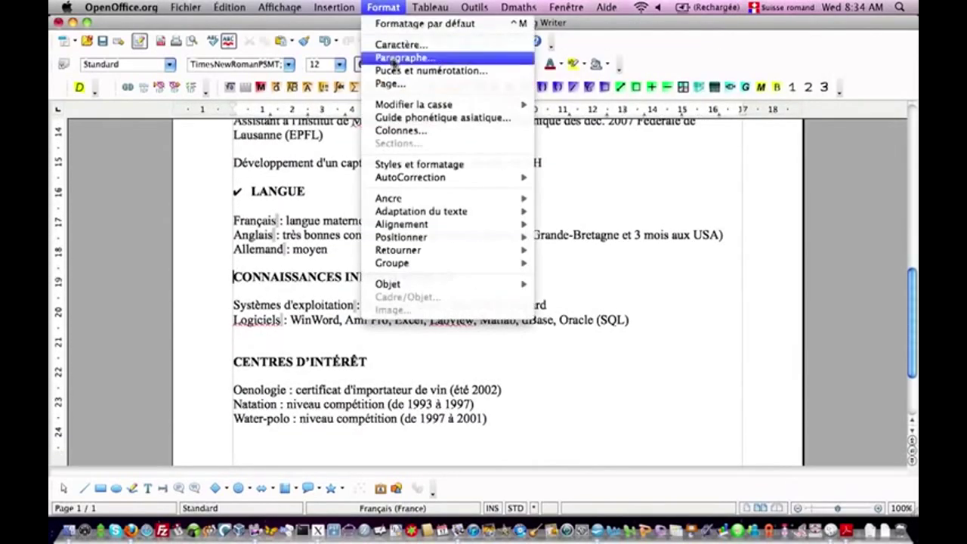
pyautogui.click(398, 70)
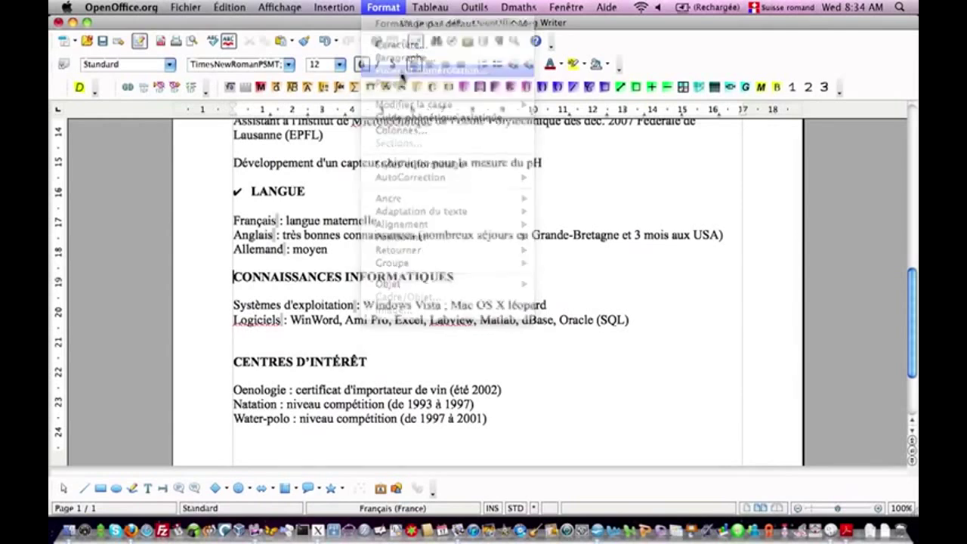
pyautogui.click(483, 40)
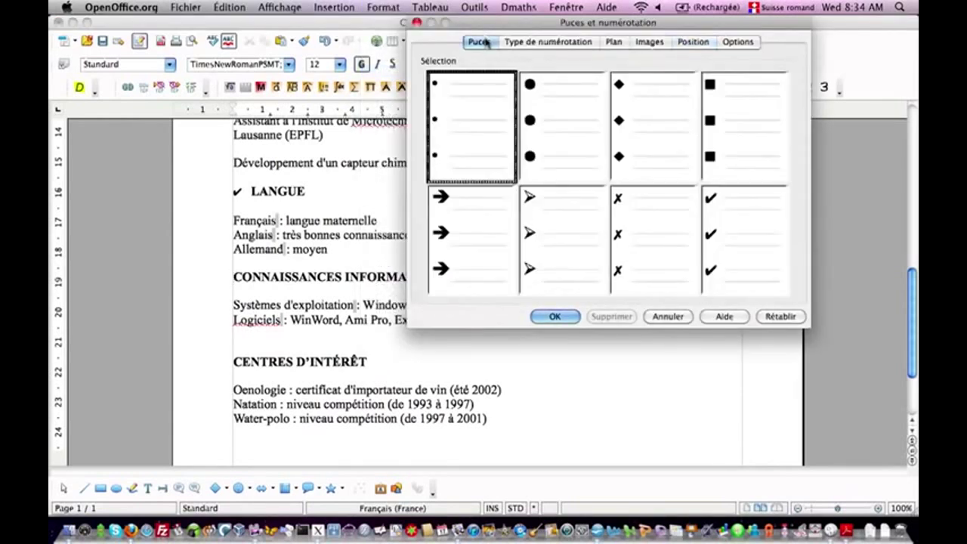
pyautogui.click(726, 231)
# Step: Give the "Connaissances informatiques" bullet a 0.60 cm tab stop, 0 cm alignment (Aligné à) and 0.60 cm indent (Retrait à) at level 1, and apply it
pyautogui.click(693, 41)
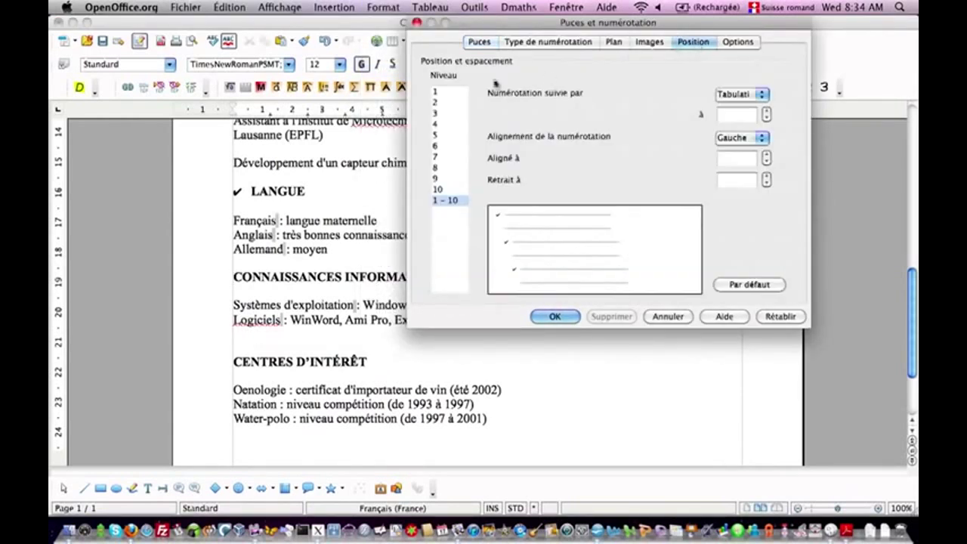
pyautogui.click(441, 92)
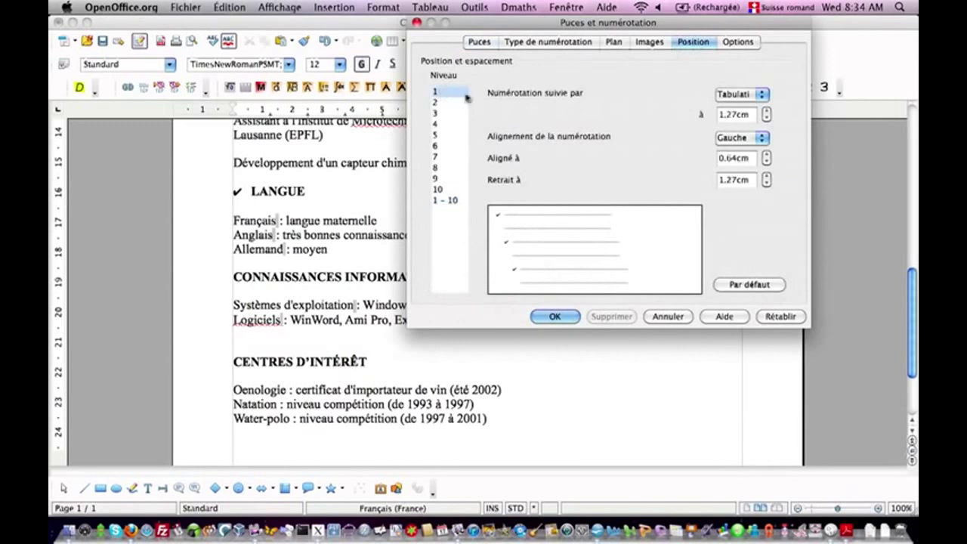
pyautogui.click(735, 116)
pyautogui.press('BackSpace')
pyautogui.press('BackSpace')
pyautogui.press('BackSpace')
pyautogui.press('BackSpace')
pyautogui.press('BackSpace')
pyautogui.press('BackSpace')
pyautogui.write('0.6')
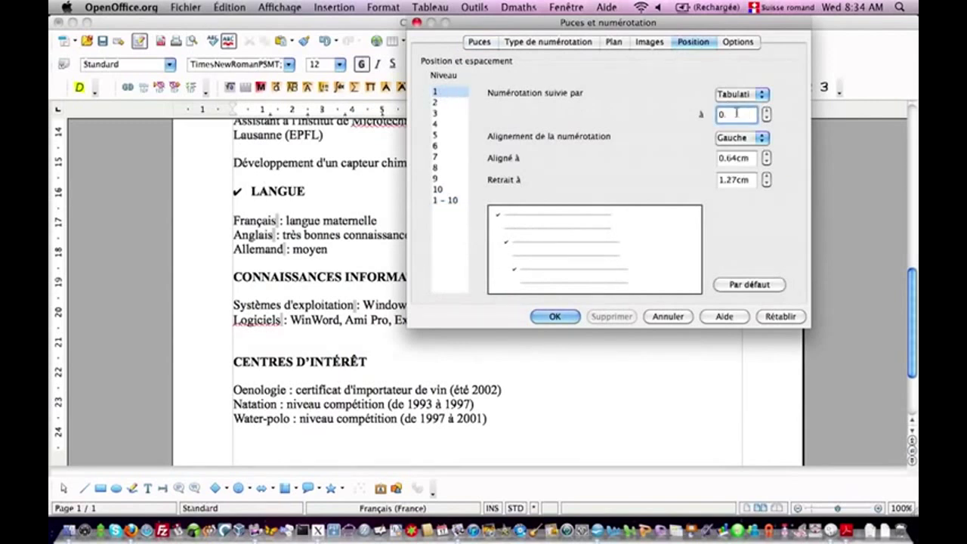
pyautogui.press('Tab')
pyautogui.press('Tab')
pyautogui.write('0')
pyautogui.press('Tab')
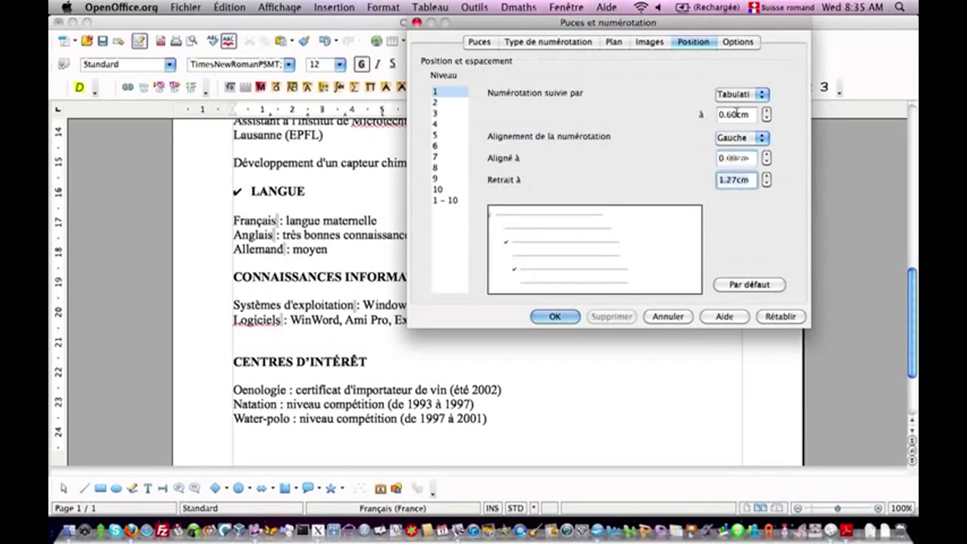
pyautogui.write('0.6')
pyautogui.press('Tab')
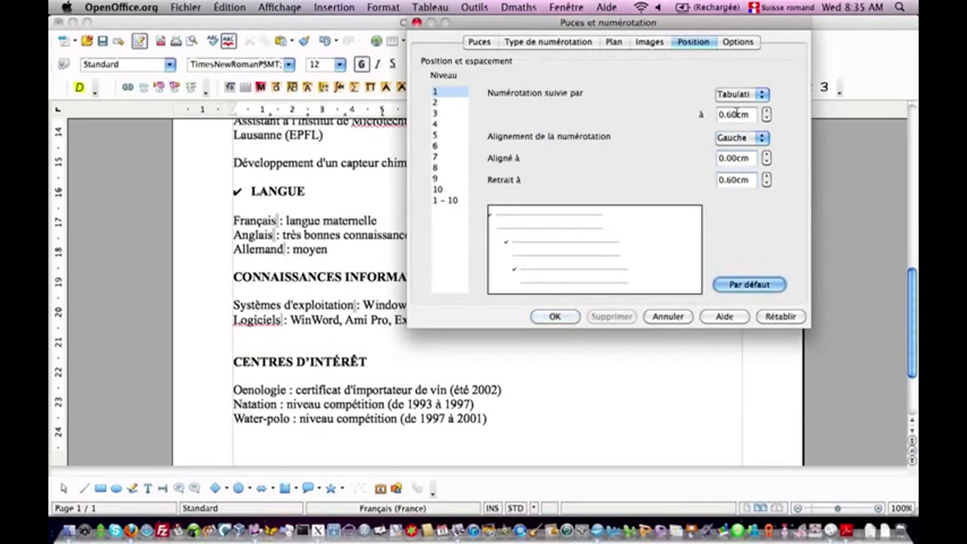
pyautogui.click(574, 315)
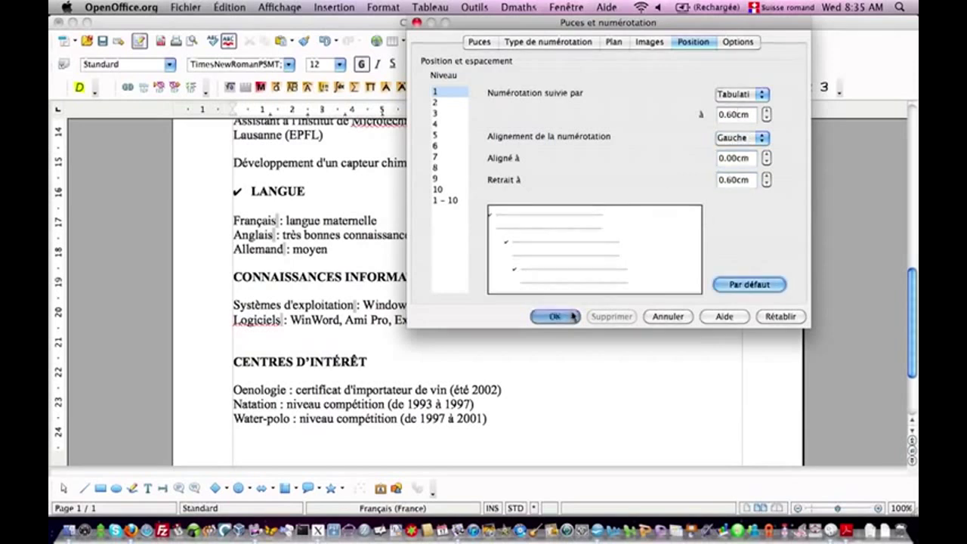
# Step: Choose the check mark bullet style at level 1 for the heading "Centres d'intérêt"
pyautogui.click(395, 7)
pyautogui.click(395, 70)
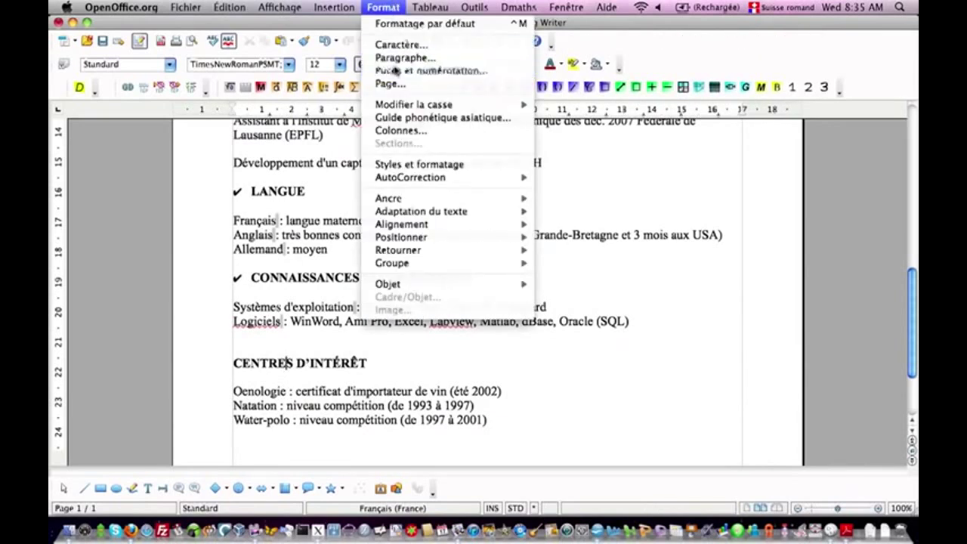
pyautogui.click(451, 91)
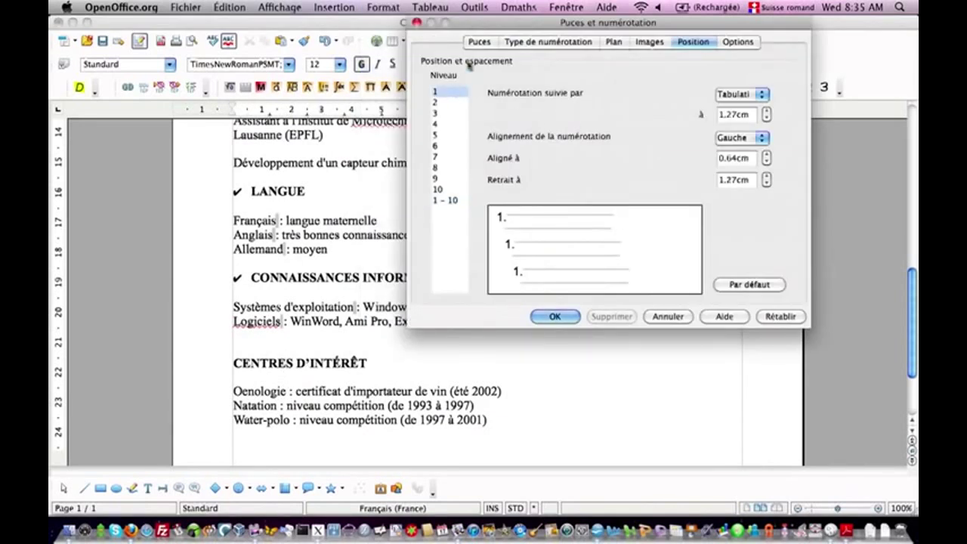
pyautogui.click(483, 44)
pyautogui.click(738, 232)
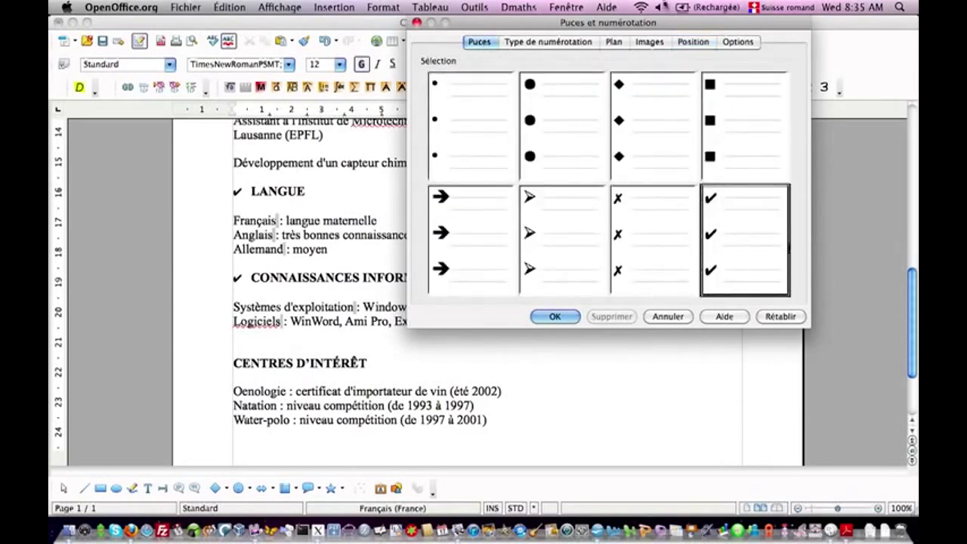
# Step: Give the "Centres d'intérêt" bullet a 0.60 cm tab stop, 0 cm alignment (Aligné à) and 0.60 cm indent (Retrait à), and apply it
pyautogui.click(693, 41)
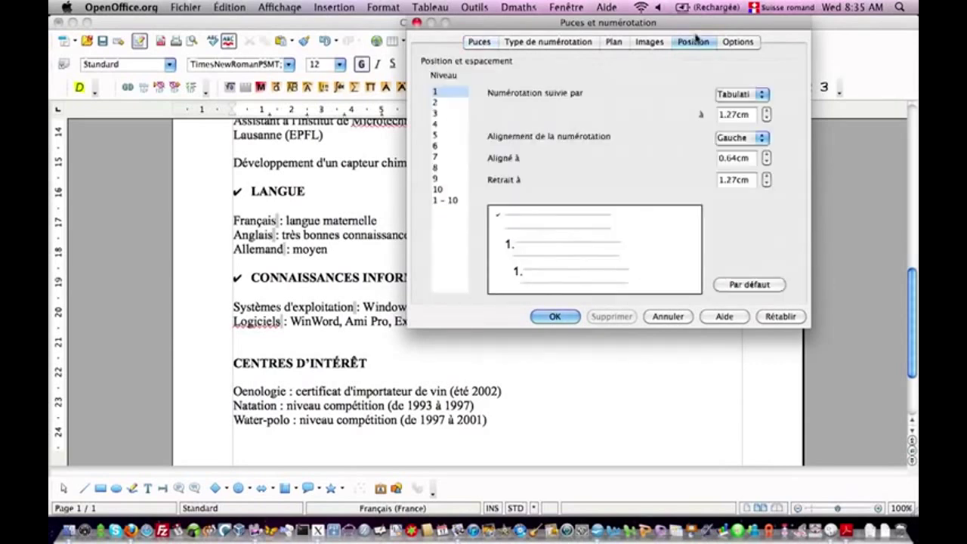
pyautogui.doubleClick(744, 114)
pyautogui.write('0.6')
pyautogui.press('Tab')
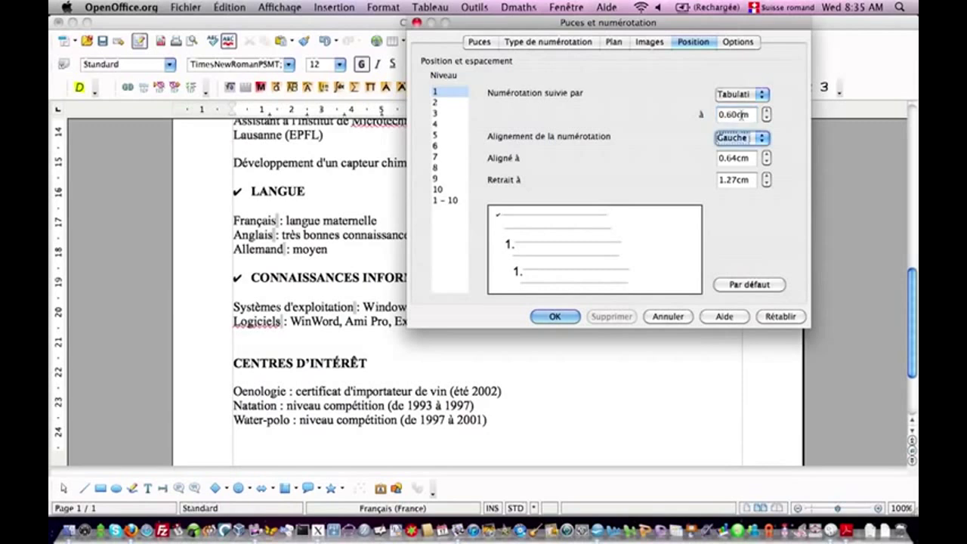
pyautogui.press('Tab')
pyautogui.write('0')
pyautogui.press('Tab')
pyautogui.write('0.')
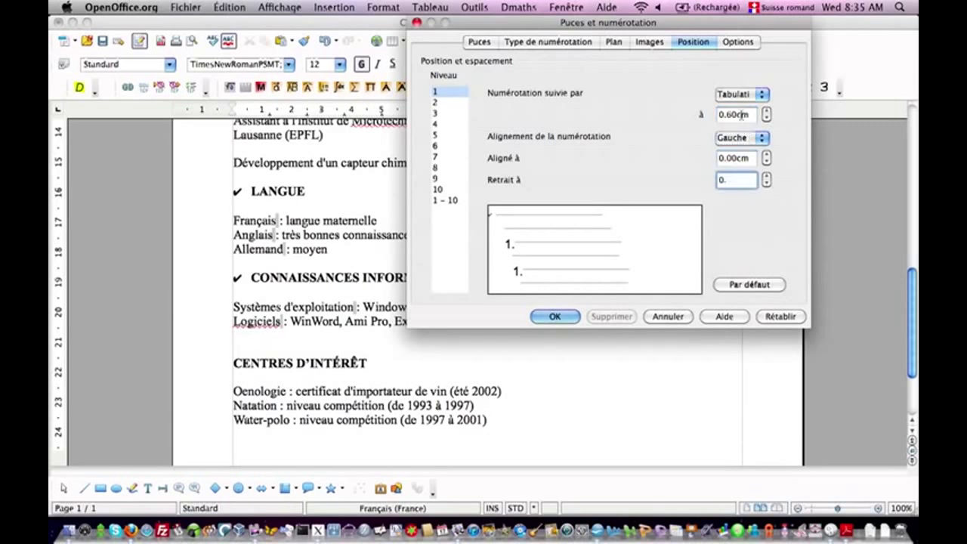
pyautogui.press('Tab')
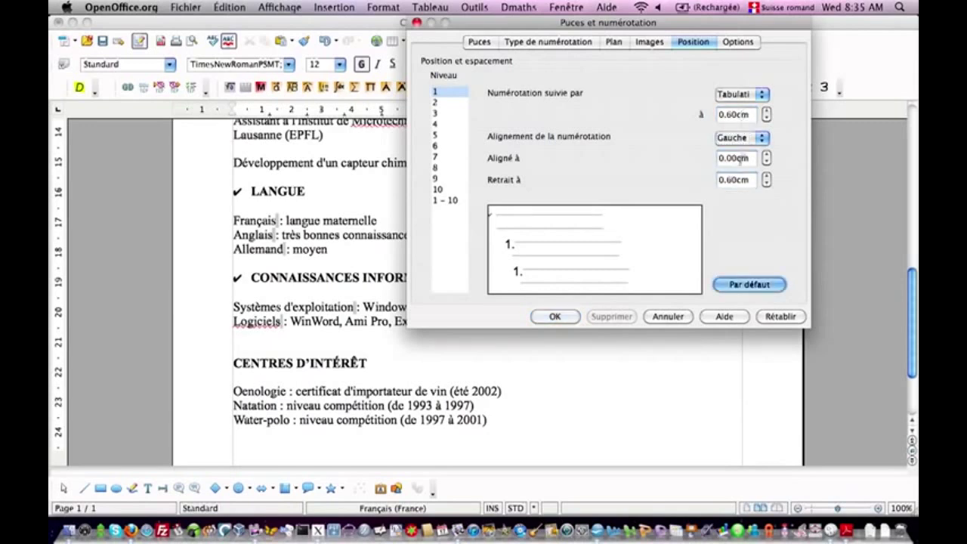
pyautogui.click(545, 318)
# Step: Choose the small round bullet style for the line "Maturité gymnasiale" under "Etudes"
pyautogui.scroll(5, 546, 321)
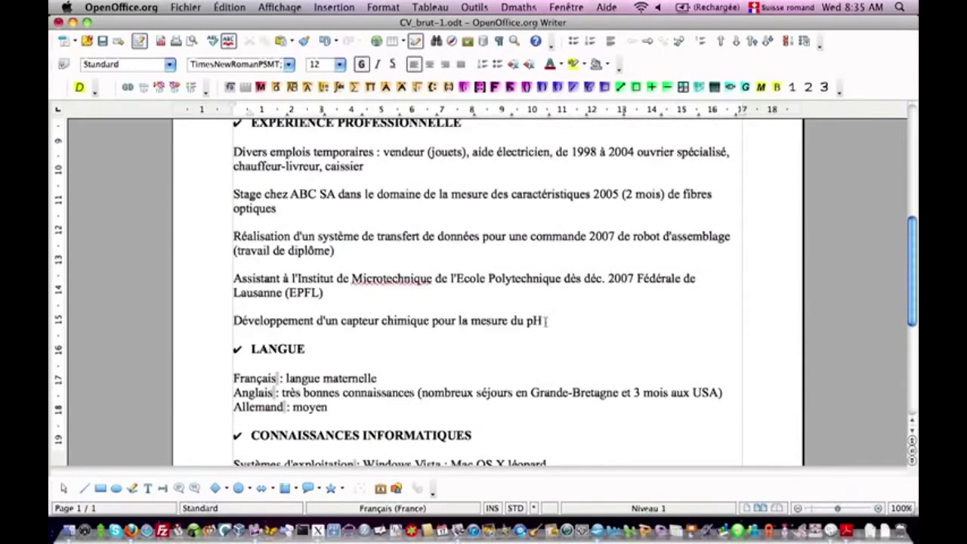
pyautogui.scroll(3, 545, 321)
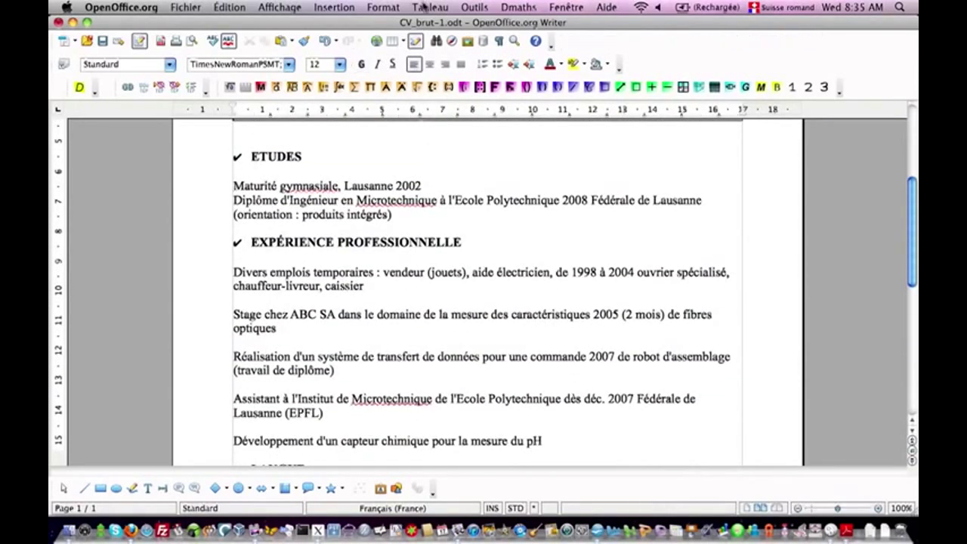
pyautogui.click(429, 7)
pyautogui.moveTo(391, 9)
pyautogui.click(415, 70)
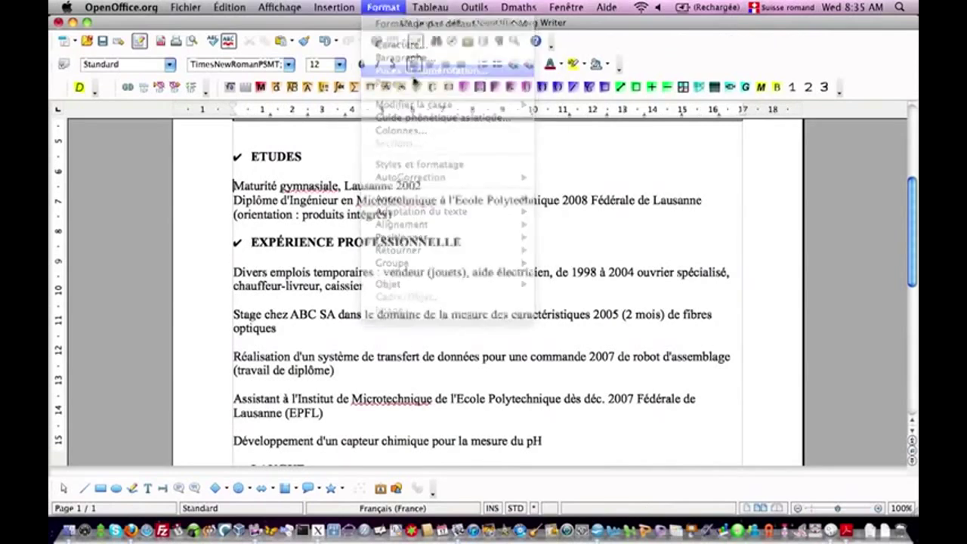
pyautogui.click(479, 43)
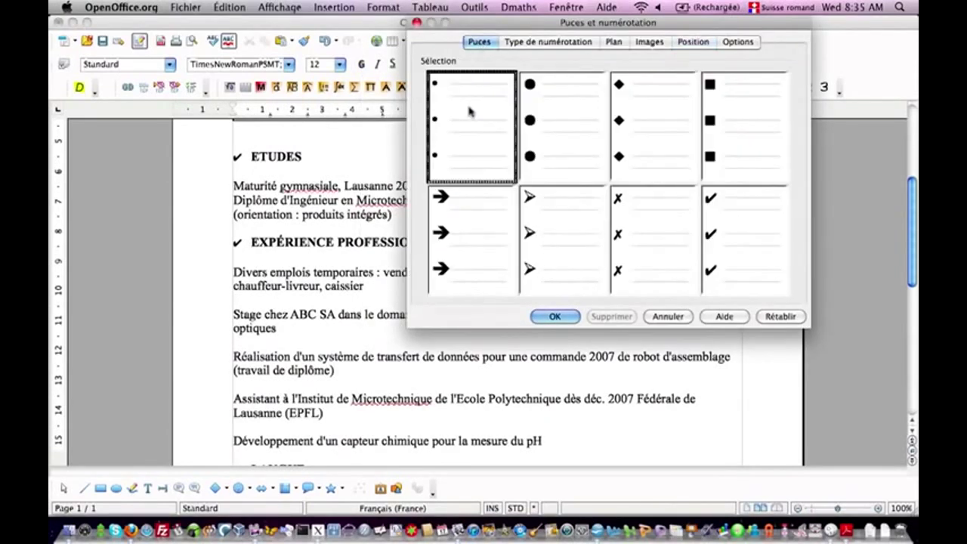
# Step: Give the "Maturité gymnasiale" bullet a 2 cm tab stop, 1.50 cm alignment (Aligné à) and 2 cm indent (Retrait à) at level 1, and apply it
pyautogui.click(682, 43)
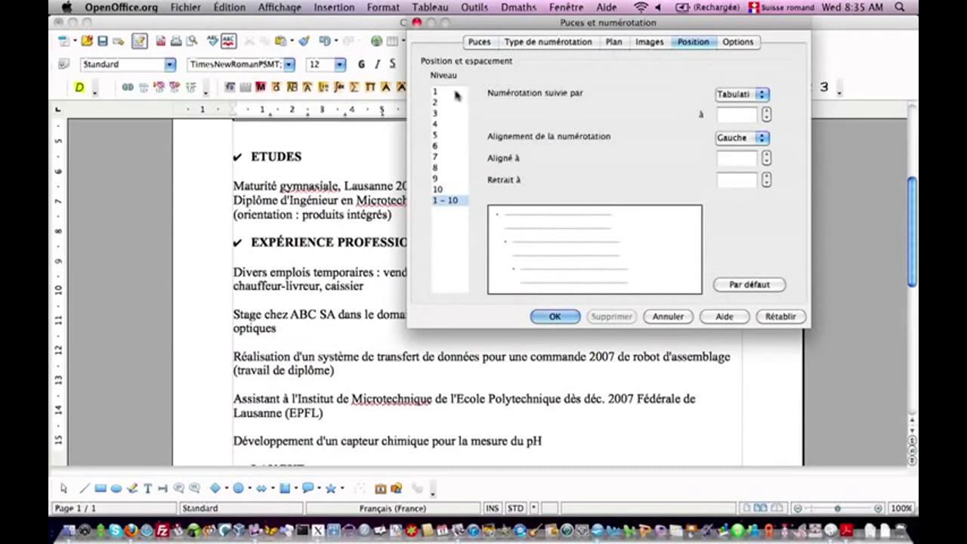
pyautogui.click(456, 92)
pyautogui.click(733, 114)
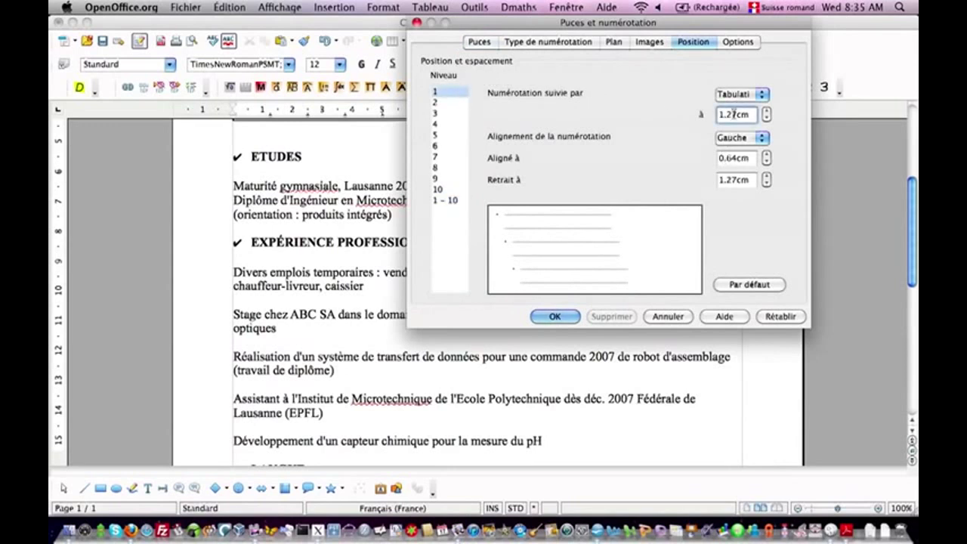
pyautogui.doubleClick(733, 114)
pyautogui.write('2')
pyautogui.press('Tab')
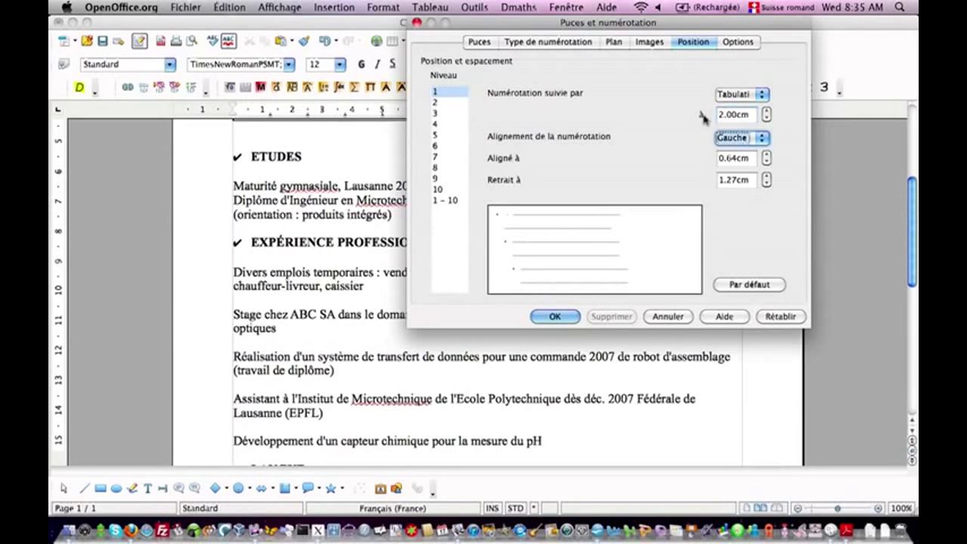
pyautogui.press('Tab')
pyautogui.write('1.')
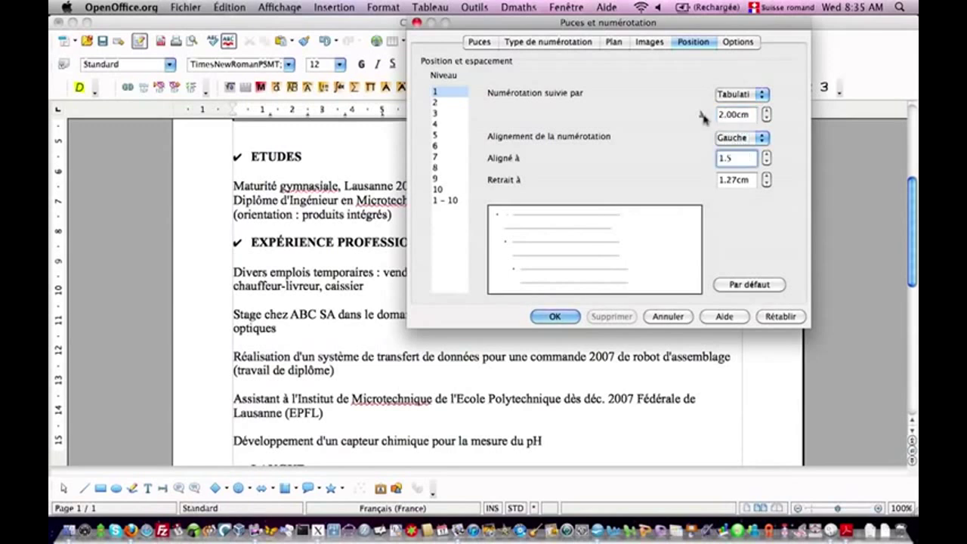
pyautogui.write('5')
pyautogui.press('Tab')
pyautogui.write('2')
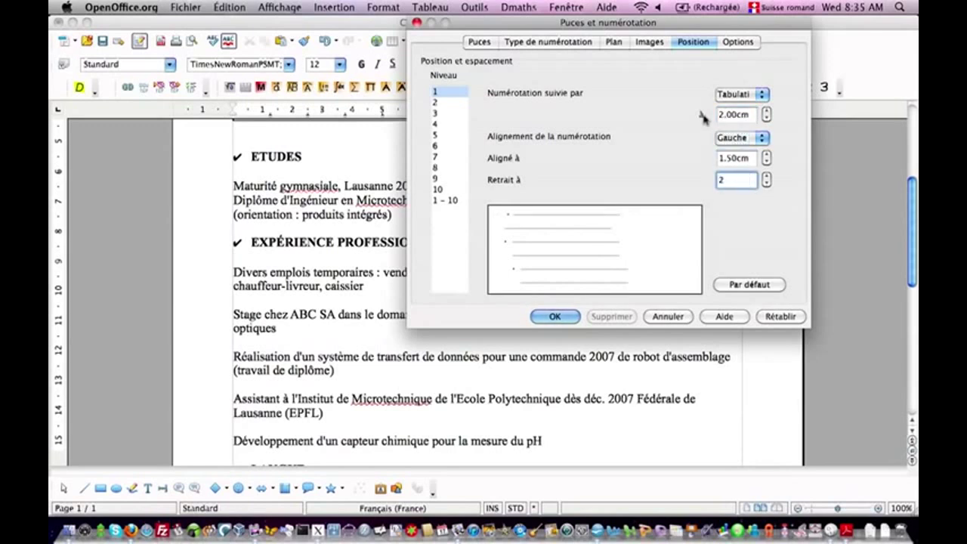
pyautogui.press('Tab')
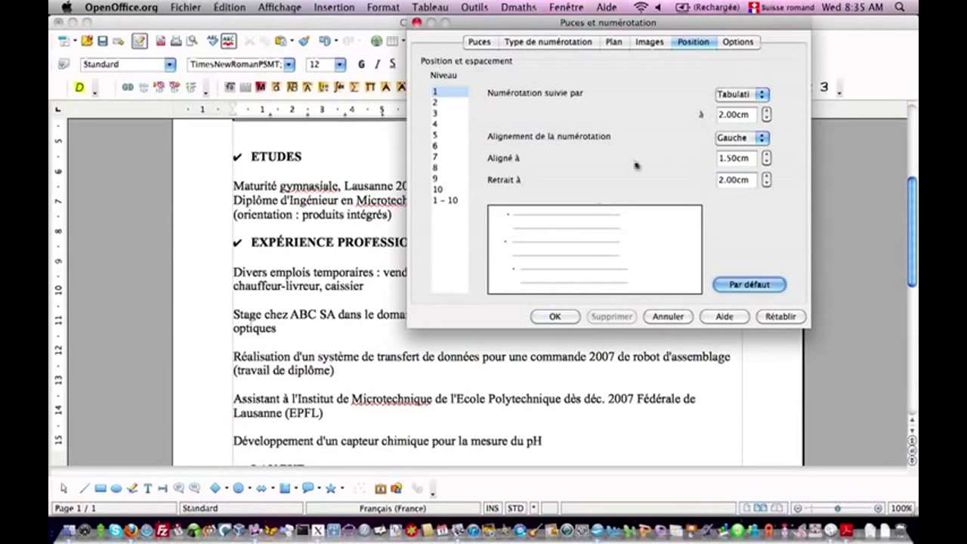
pyautogui.click(553, 317)
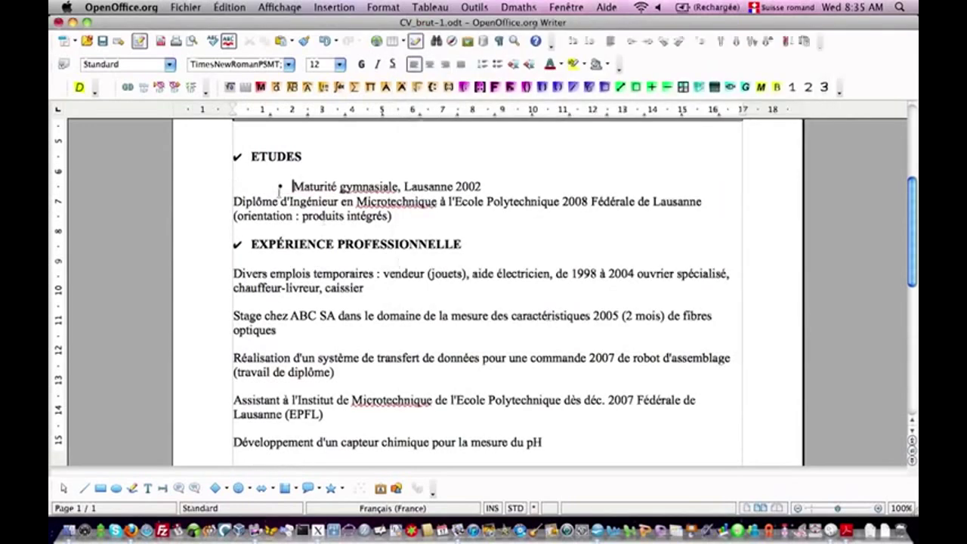
# Step: Choose the small round bullet style at level 1 for the paragraph "Diplôme d'Ingénieur en Microtechnique"
pyautogui.click(233, 201)
pyautogui.click(386, 9)
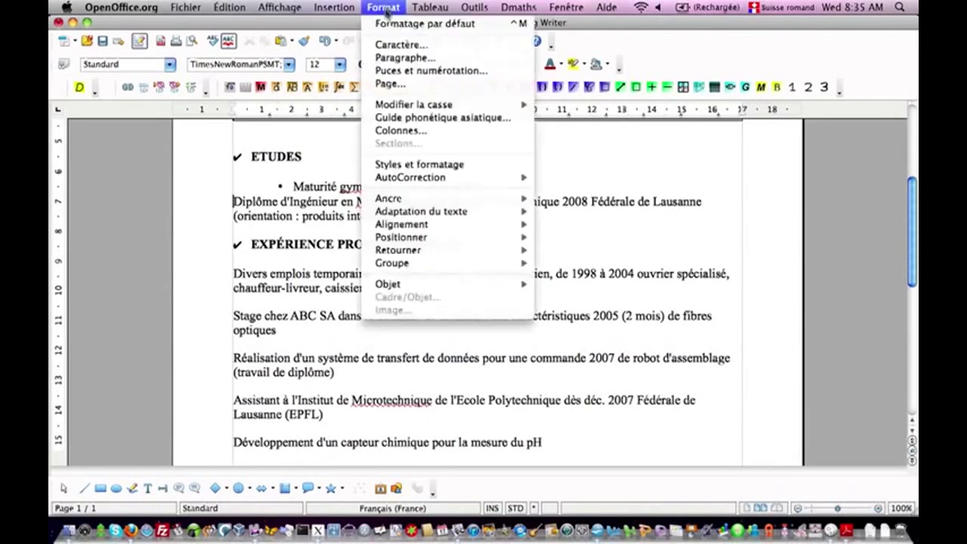
pyautogui.click(398, 70)
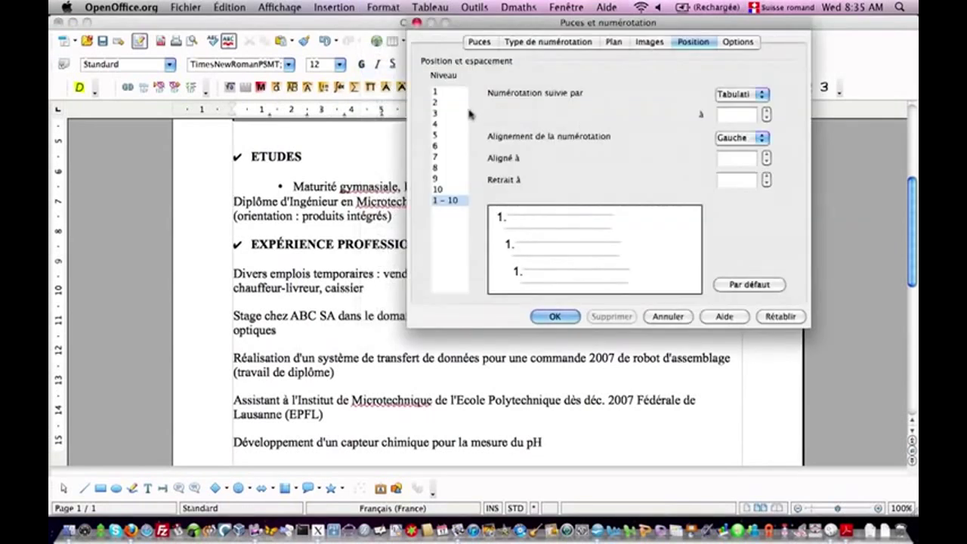
pyautogui.click(457, 92)
pyautogui.click(488, 41)
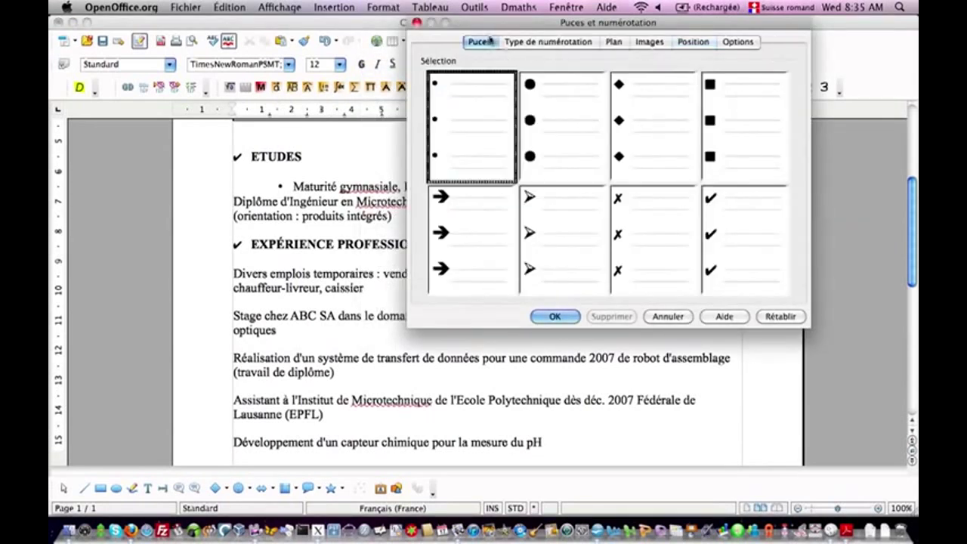
# Step: Give the "Diplôme d'Ingénieur" bullet a 2 cm tab stop, 1.50 cm alignment (Aligné à) and 2 cm indent (Retrait à), and apply it
pyautogui.click(689, 43)
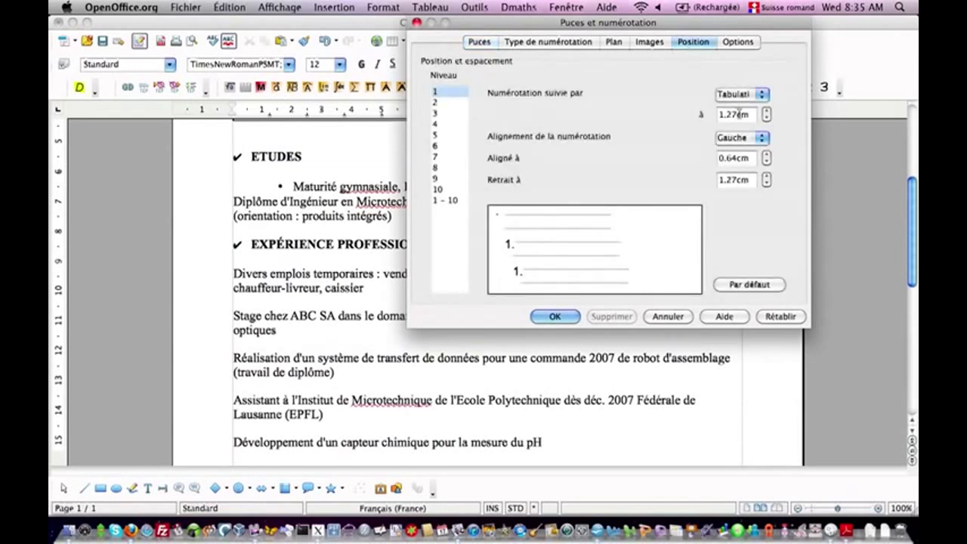
pyautogui.click(733, 114)
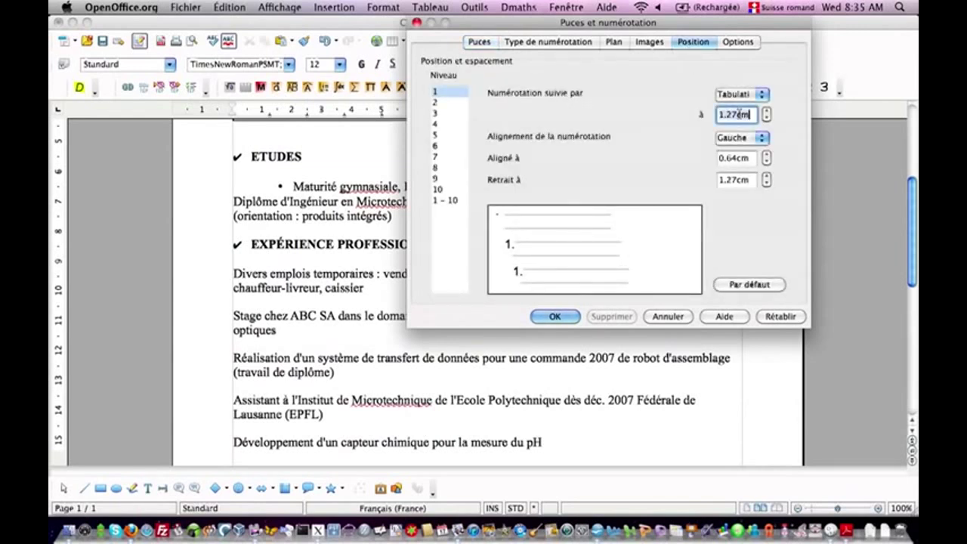
pyautogui.write('2')
pyautogui.press('Tab')
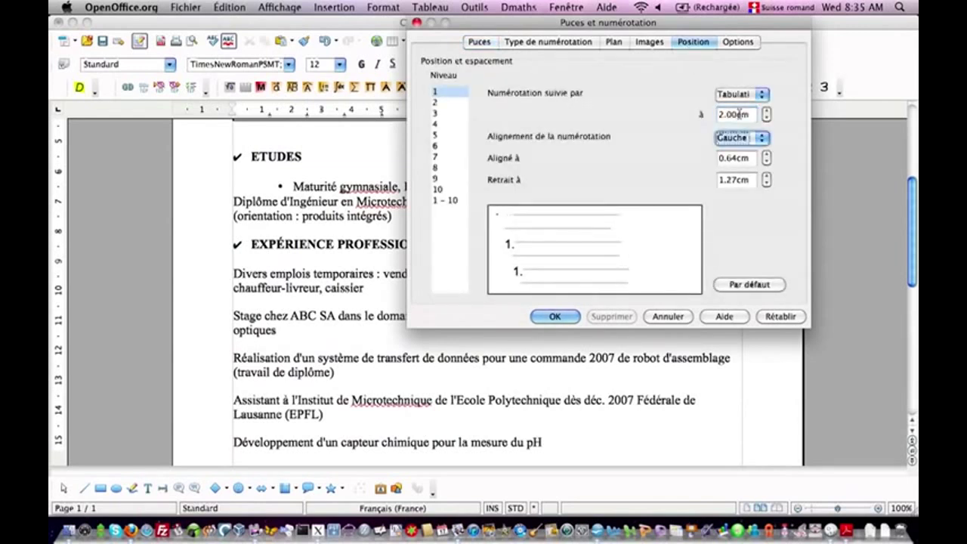
pyautogui.press('Tab')
pyautogui.write('1.5')
pyautogui.press('Tab')
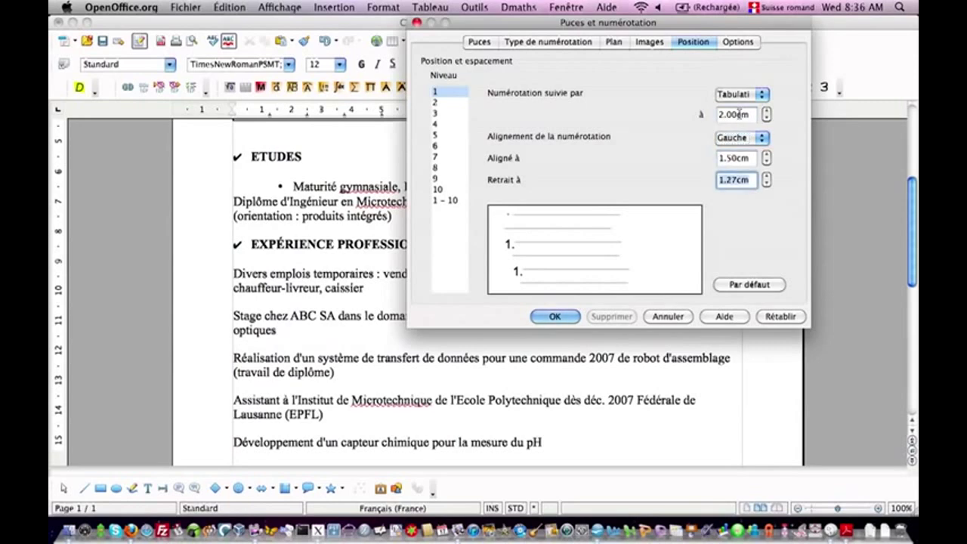
pyautogui.write('2')
pyautogui.press('Tab')
pyautogui.press('Return')
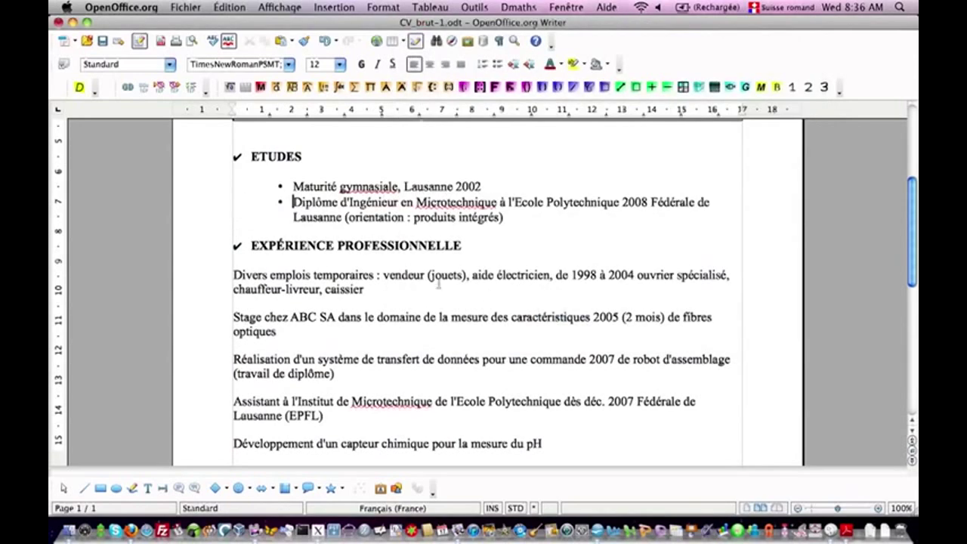
# Step: Give the "Divers emplois temporaires" paragraph a level 1 list position with 2 cm tab stop, 1.50 cm alignment and 2 cm indent, and apply it
pyautogui.click(234, 199)
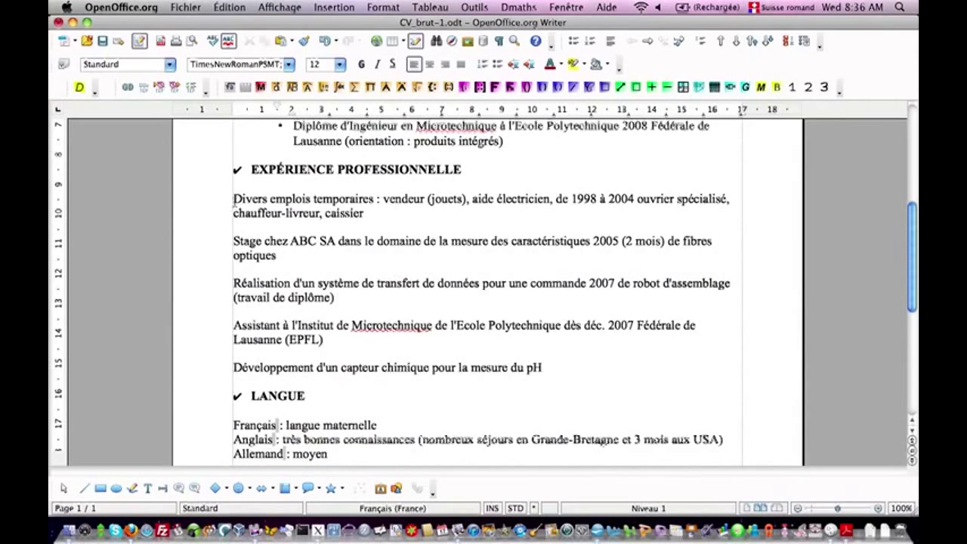
pyautogui.click(387, 6)
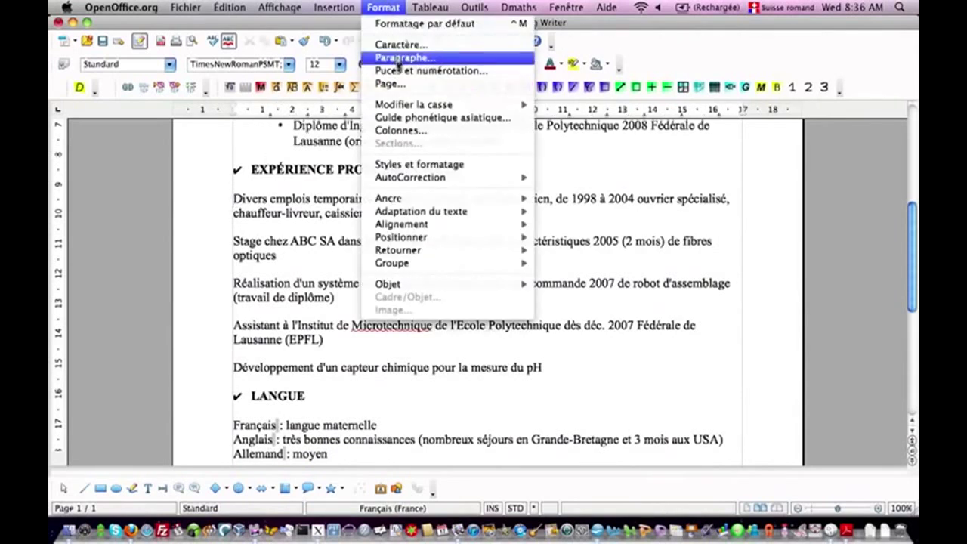
pyautogui.click(412, 71)
pyautogui.click(462, 92)
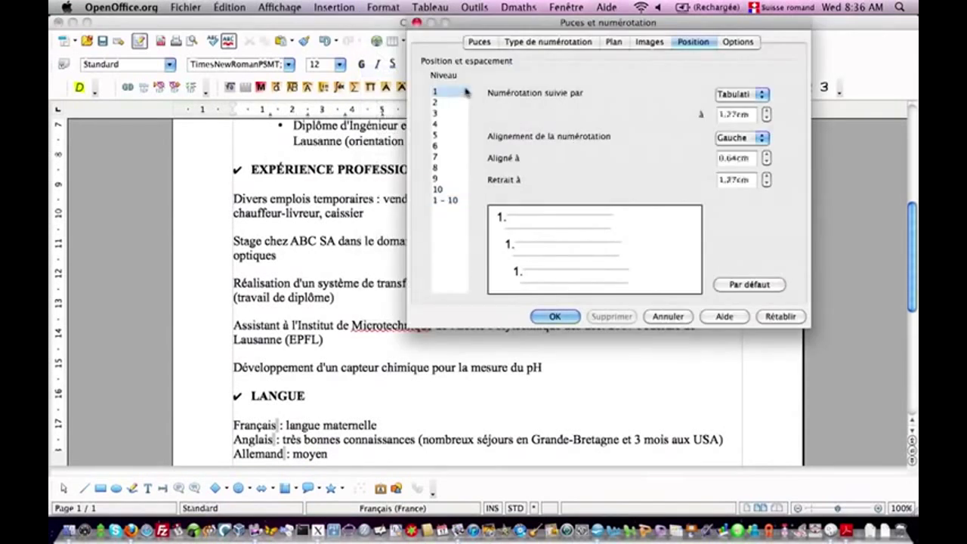
pyautogui.click(737, 114)
pyautogui.write('2')
pyautogui.press('Tab')
pyautogui.press('Tab')
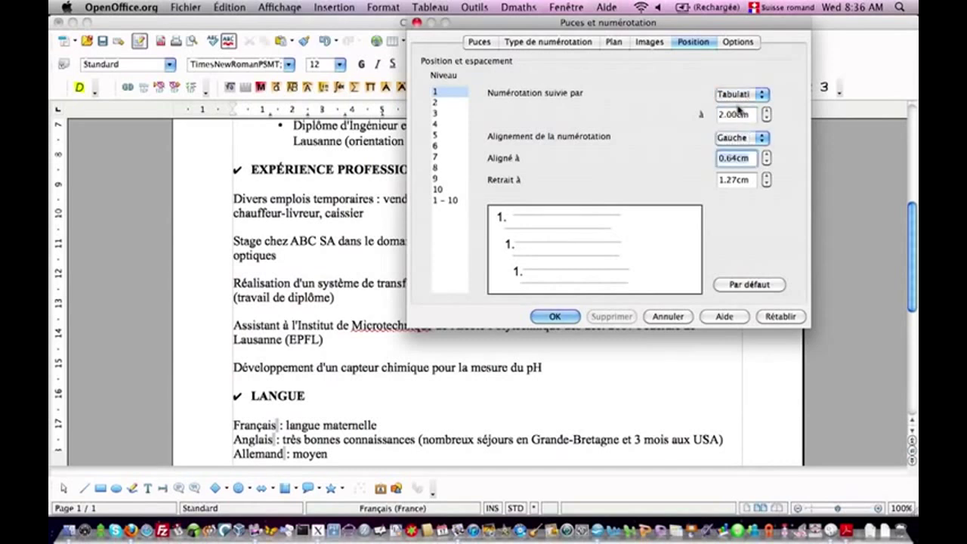
pyautogui.write('1.50')
pyautogui.press('Tab')
pyautogui.write('2')
pyautogui.press('Tab')
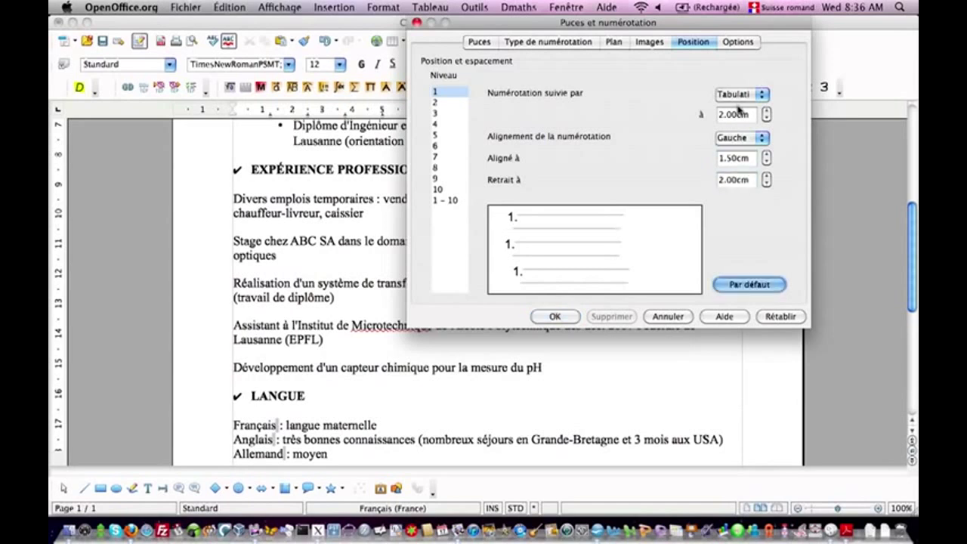
pyautogui.click(566, 319)
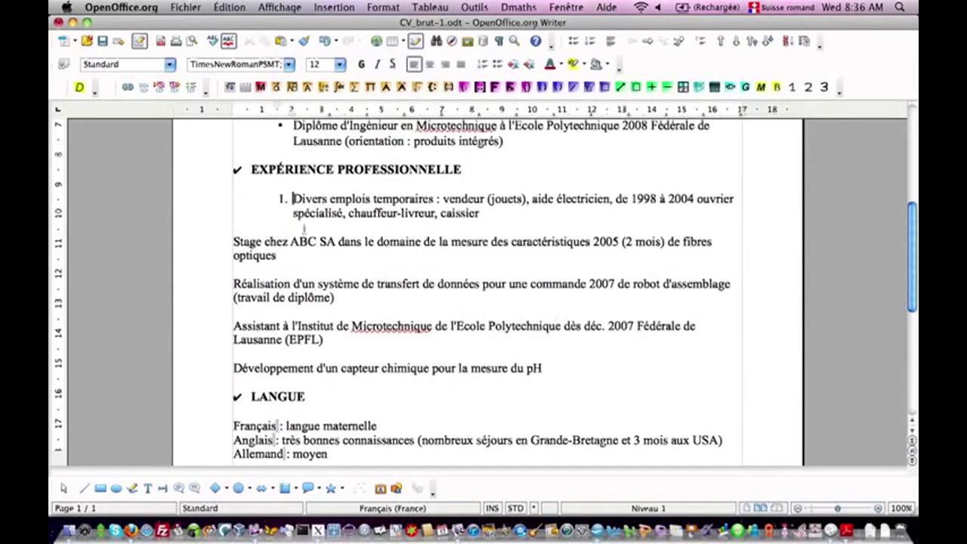
# Step: Change the list marker of the "Divers emplois temporaires" paragraph to the small round bullet style
pyautogui.click(383, 8)
pyautogui.click(430, 71)
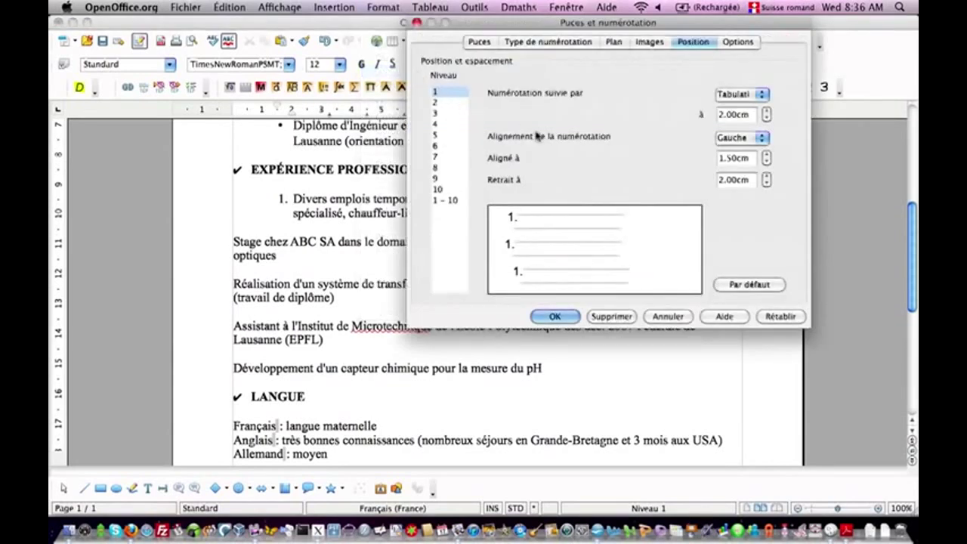
pyautogui.click(486, 42)
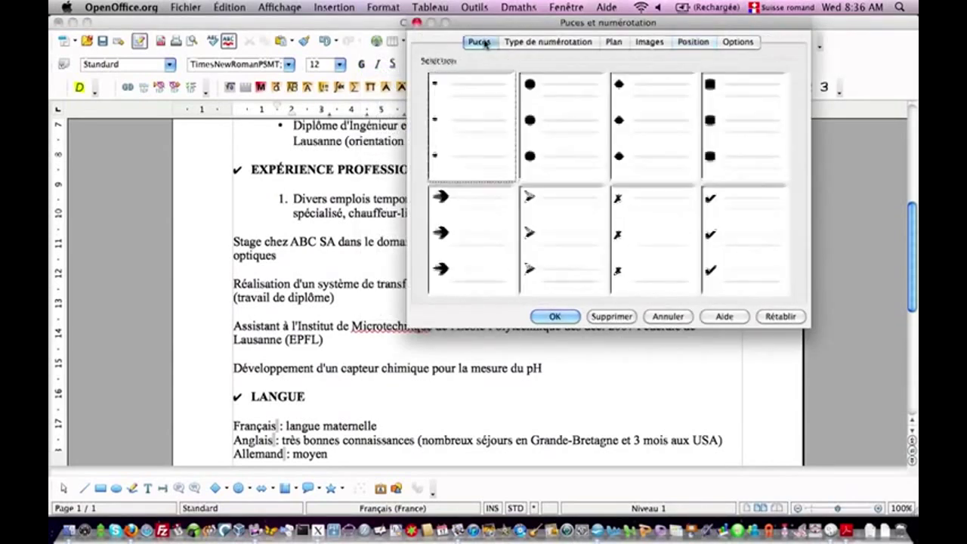
pyautogui.click(494, 131)
pyautogui.click(555, 316)
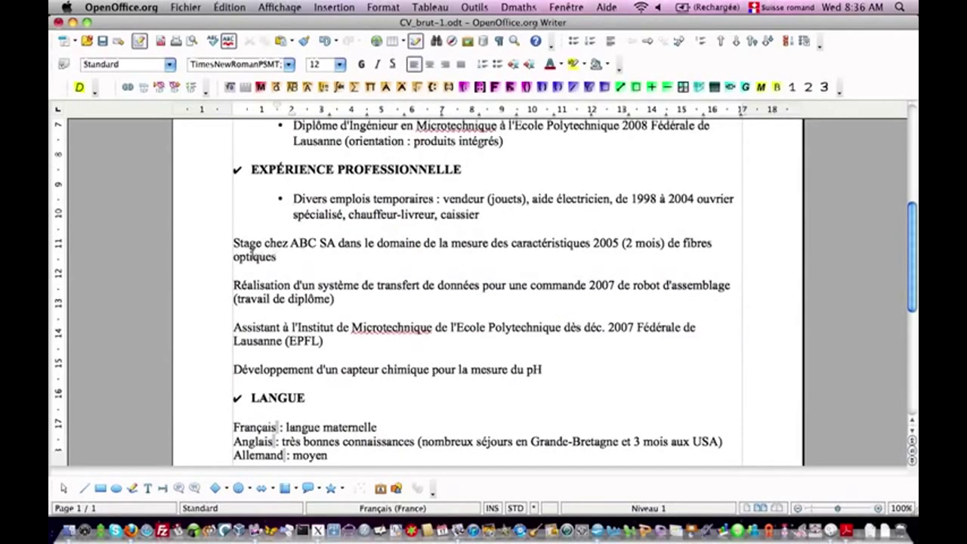
# Step: Choose the small round bullet style for the paragraph "Stage chez ABC SA"
pyautogui.click(235, 242)
pyautogui.click(383, 7)
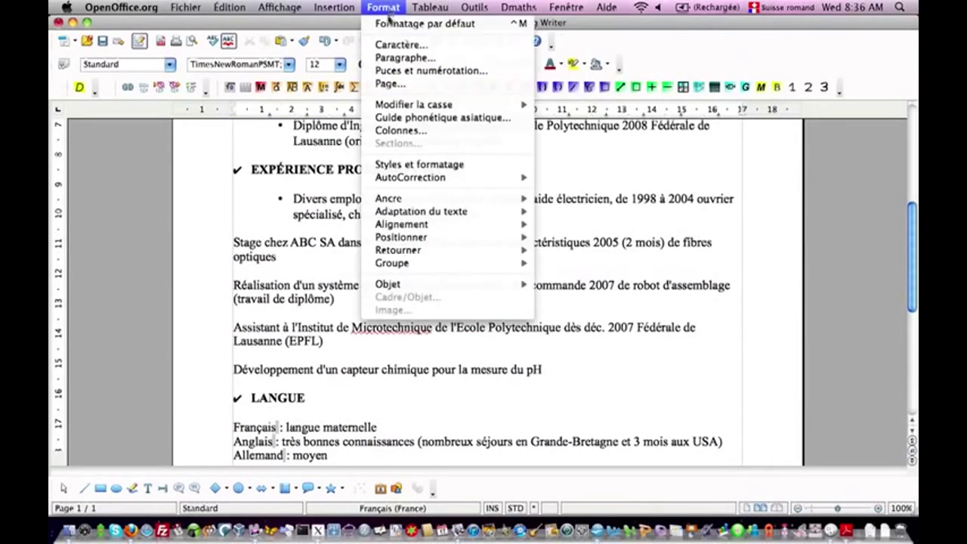
pyautogui.click(400, 70)
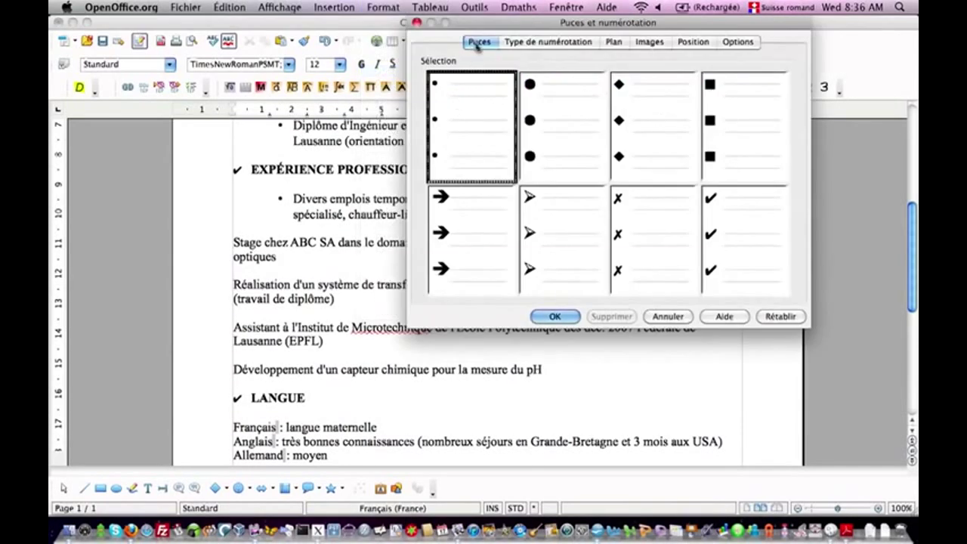
# Step: Set the level 1 tab stop of the "Stage chez ABC SA" bullet to 2 cm
pyautogui.click(693, 42)
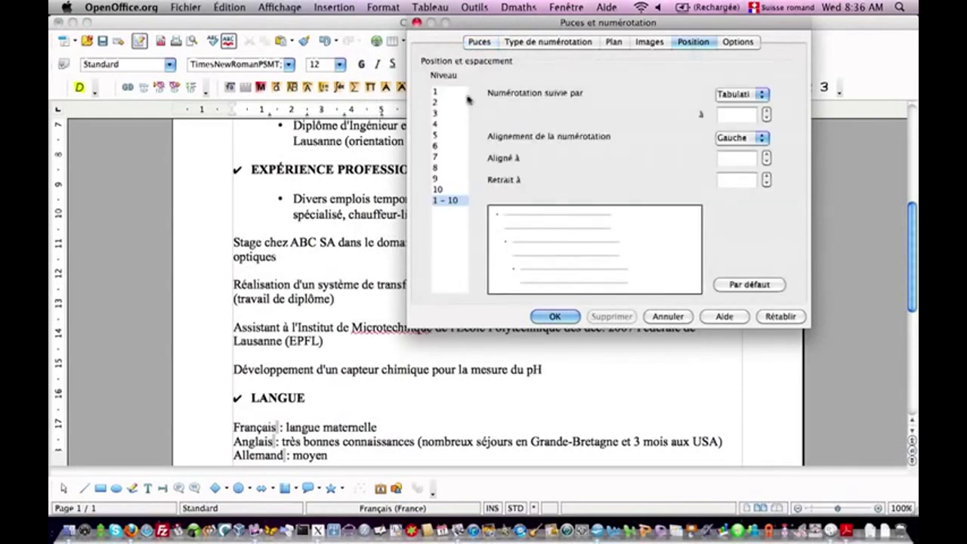
pyautogui.click(462, 94)
pyautogui.press('Tab')
pyautogui.press('Tab')
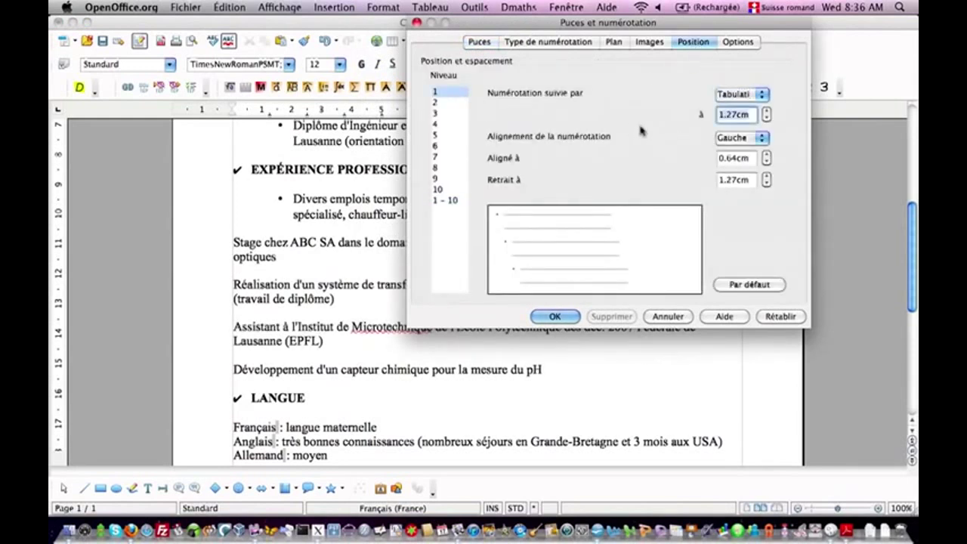
pyautogui.write('2')
pyautogui.press('Tab')
pyautogui.press('Tab')
pyautogui.press('Tab')
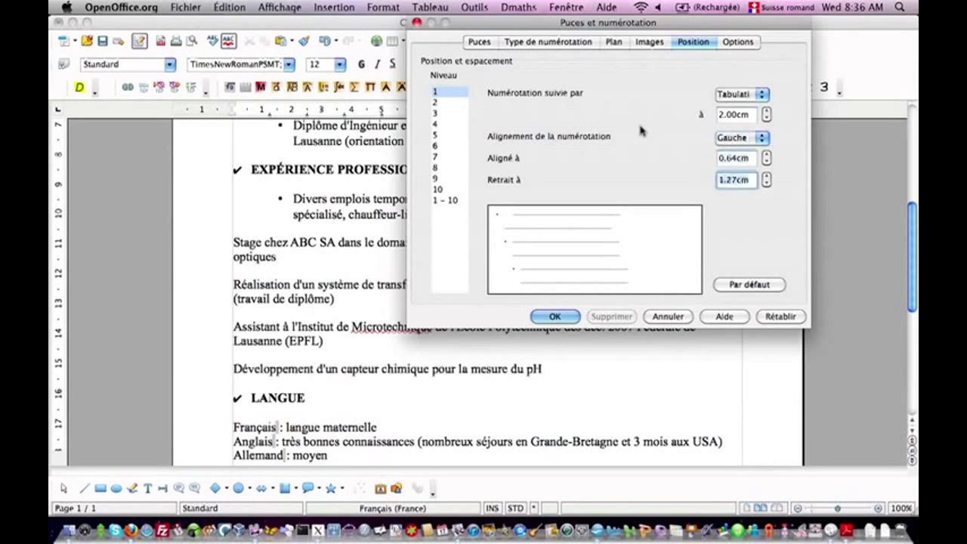
pyautogui.write('0.5')
pyautogui.press('Tab')
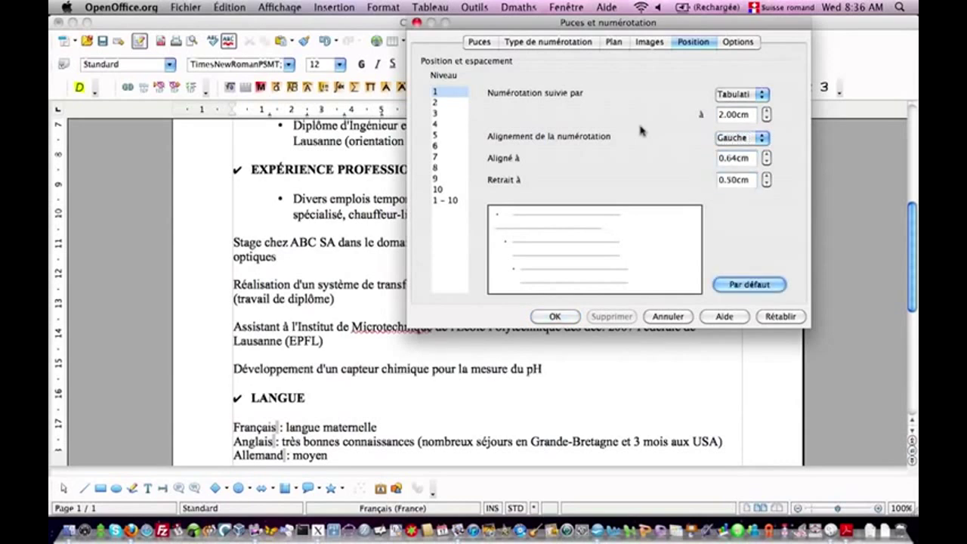
# Step: Set the "Stage chez ABC SA" bullet's alignment (Aligné à) to 1.50 cm and its indent (Retrait à) to 2 cm, and apply the bullet formatting
pyautogui.doubleClick(735, 158)
pyautogui.write('1.5')
pyautogui.press('Tab')
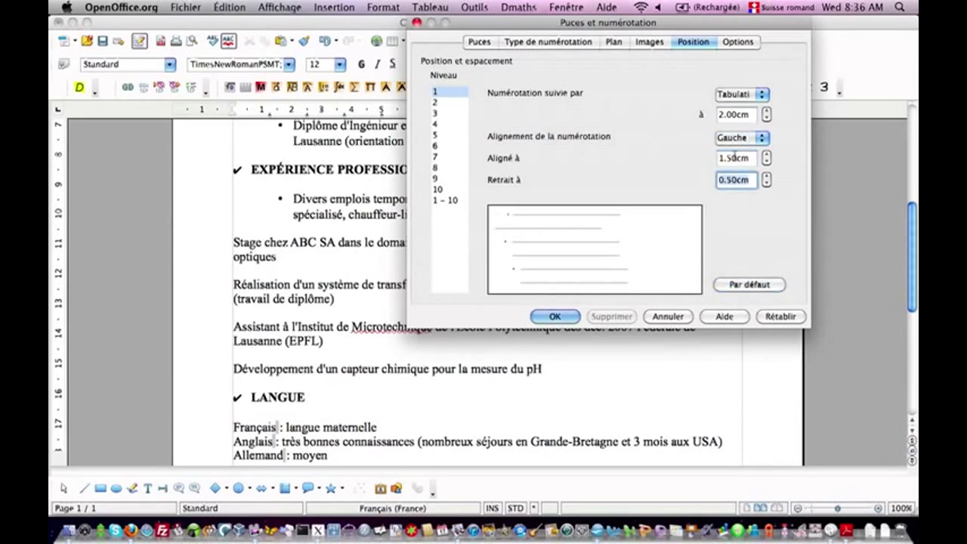
pyautogui.write('2')
pyautogui.press('Tab')
pyautogui.click(555, 316)
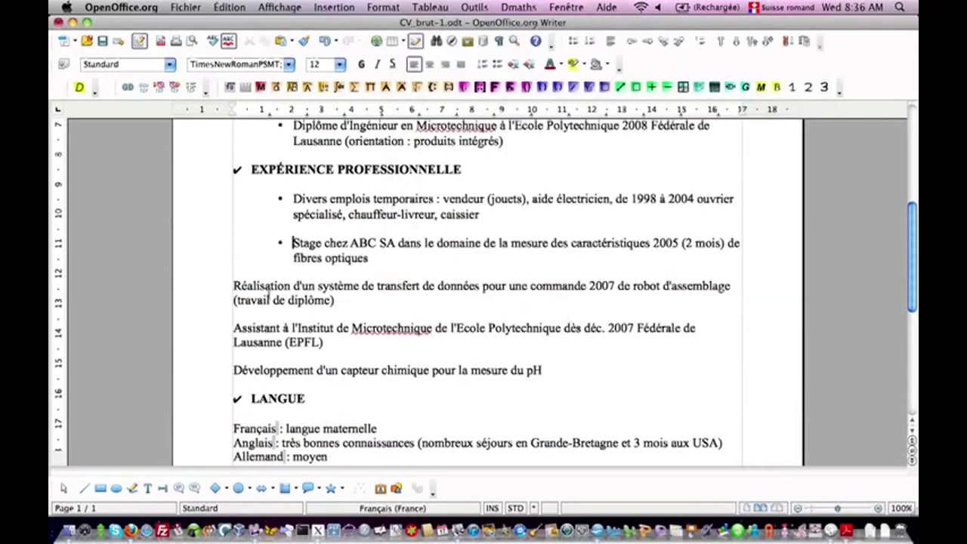
# Step: Choose the small round bullet style for the paragraph "Réalisation d'un système de transfert de données"
pyautogui.click(371, 14)
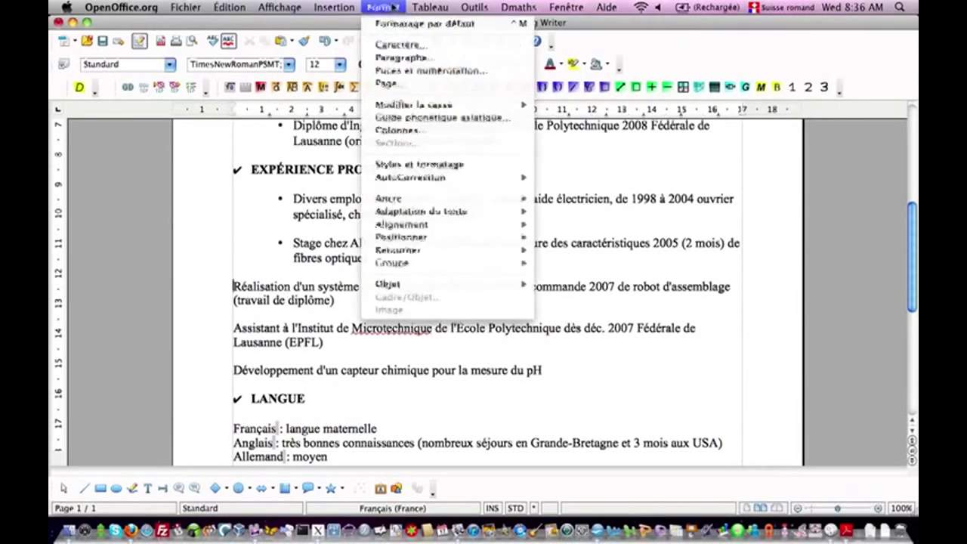
pyautogui.click(399, 72)
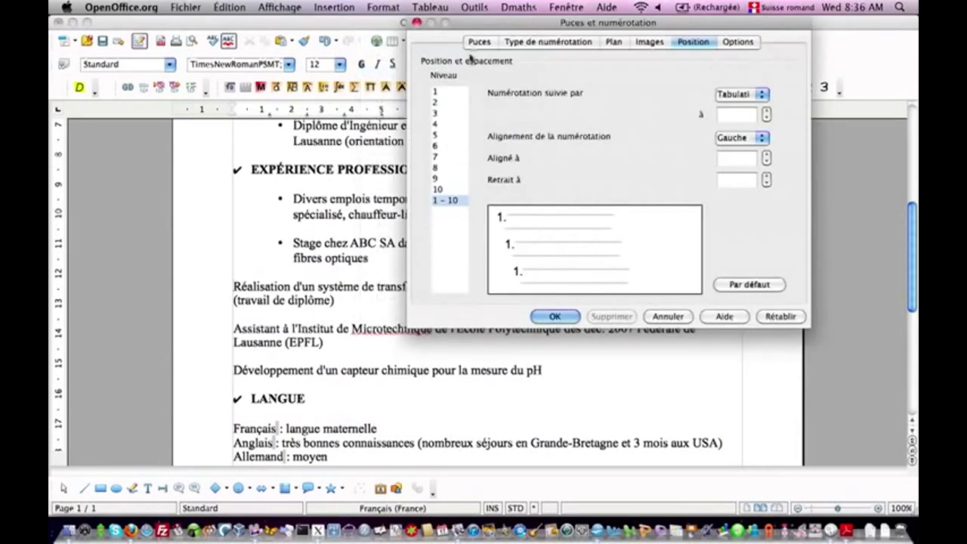
pyautogui.click(477, 42)
# Step: Give the "Réalisation d'un système" bullet a level 1 tab stop of 2 cm, 1.50 cm alignment and 2 cm indent, and apply it
pyautogui.click(690, 42)
pyautogui.click(438, 91)
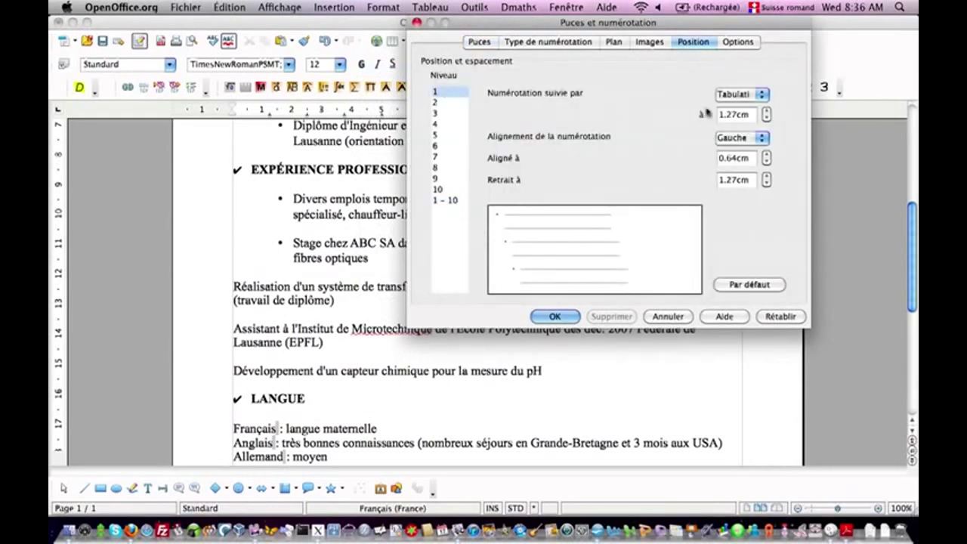
pyautogui.doubleClick(725, 114)
pyautogui.write('2')
pyautogui.press('Tab')
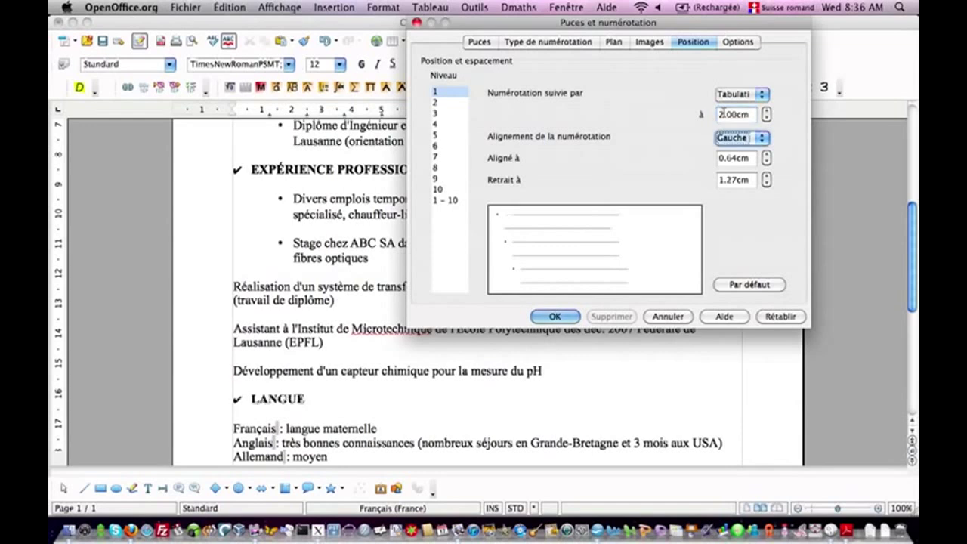
pyautogui.press('Tab')
pyautogui.write('1')
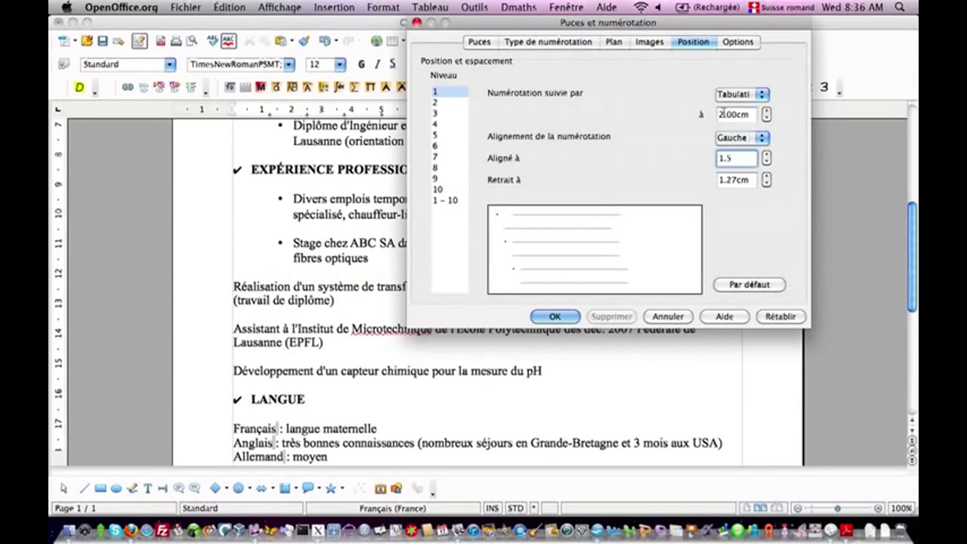
pyautogui.press('Tab')
pyautogui.write('2')
pyautogui.press('Tab')
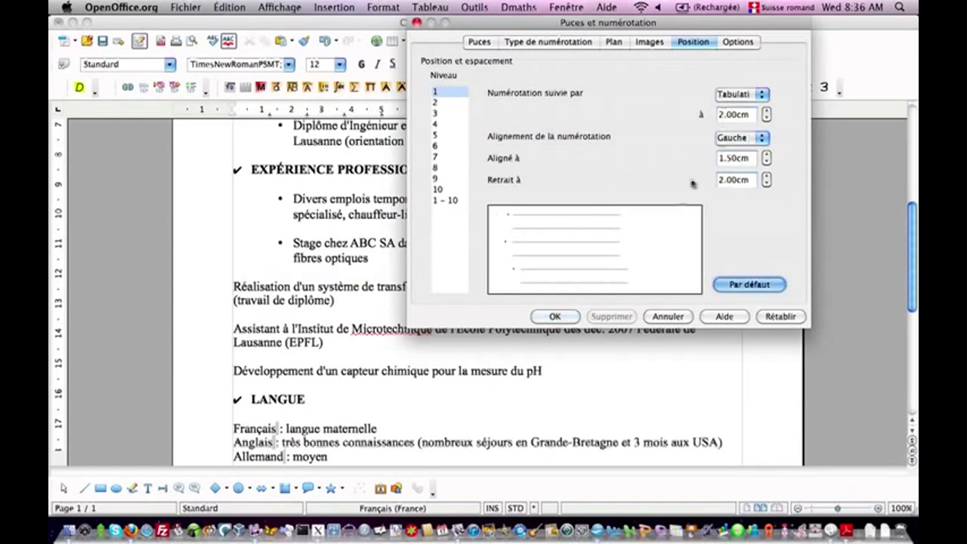
pyautogui.click(555, 316)
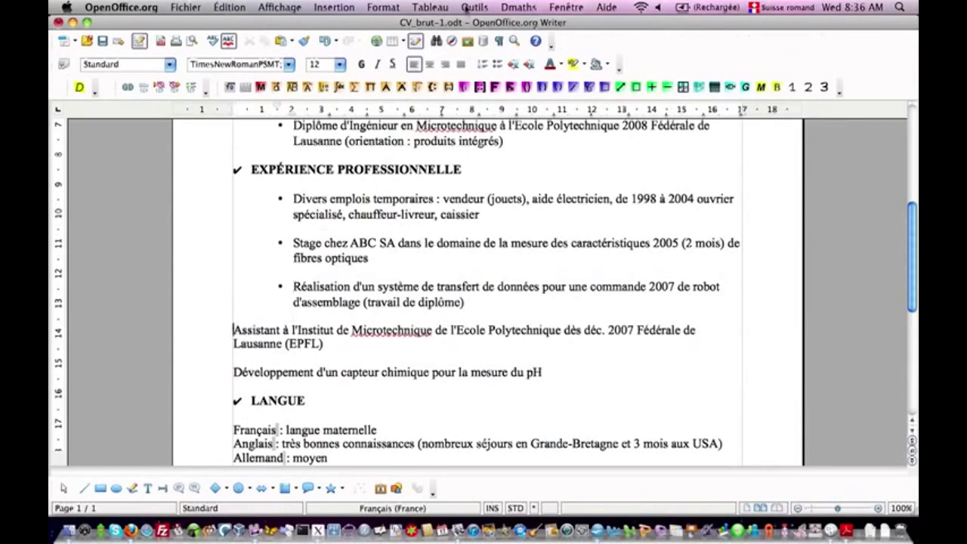
# Step: Choose the small round bullet style at level 1 for the paragraph "Assistant à l'Institut de Microtechnique"
pyautogui.click(383, 7)
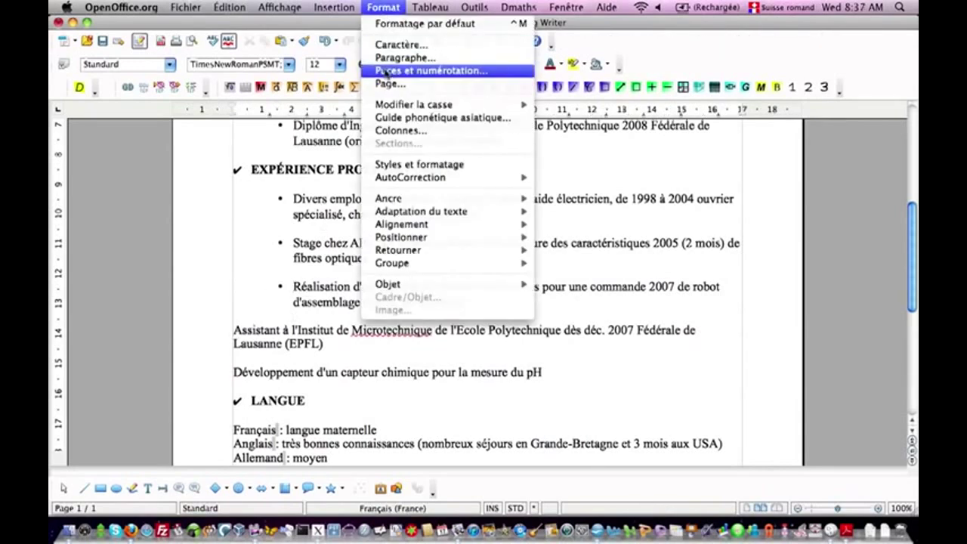
pyautogui.click(389, 71)
pyautogui.click(456, 93)
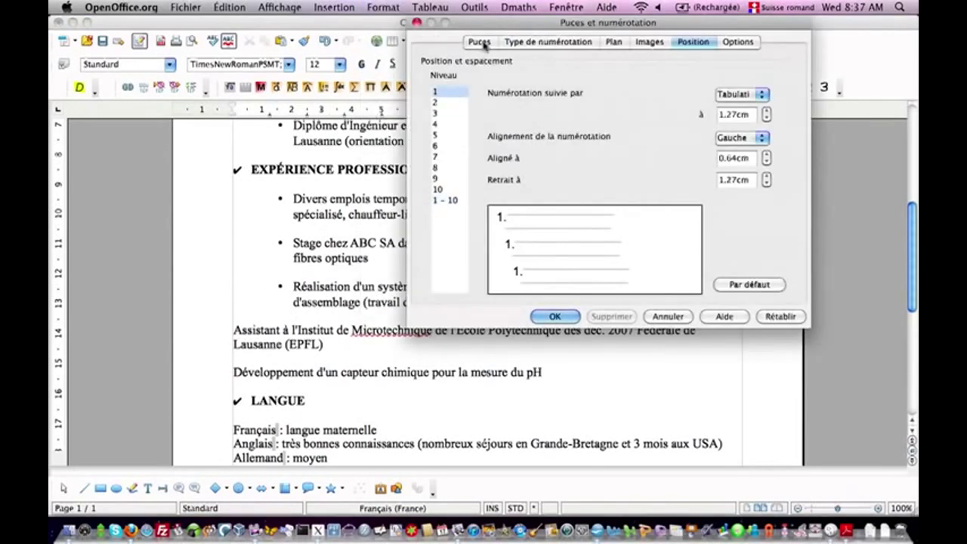
pyautogui.click(481, 42)
# Step: Give the "Assistant à l'Institut" bullet a 2 cm tab stop, 1.50 cm alignment and 2 cm indent, and apply it
pyautogui.click(692, 42)
pyautogui.click(726, 113)
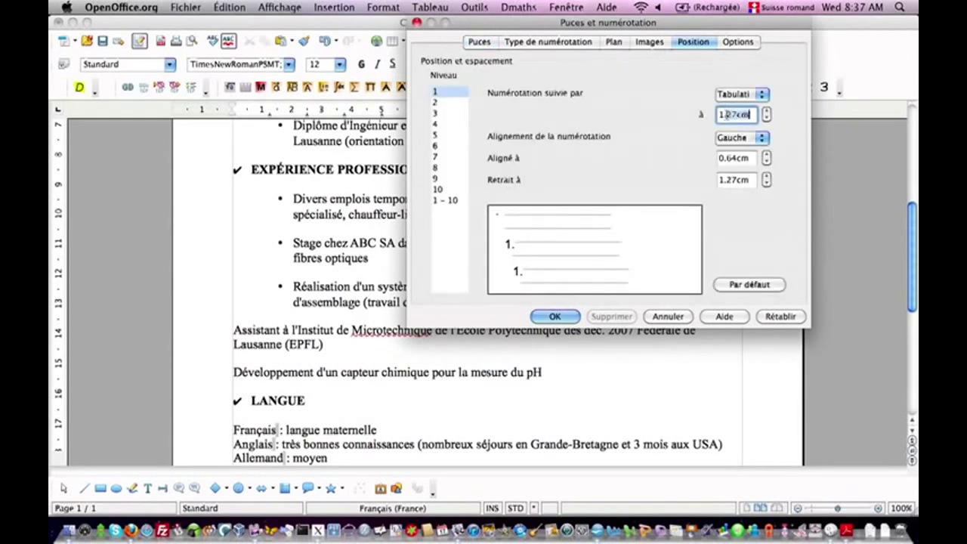
pyautogui.write('12')
pyautogui.press('Tab')
pyautogui.press('Tab')
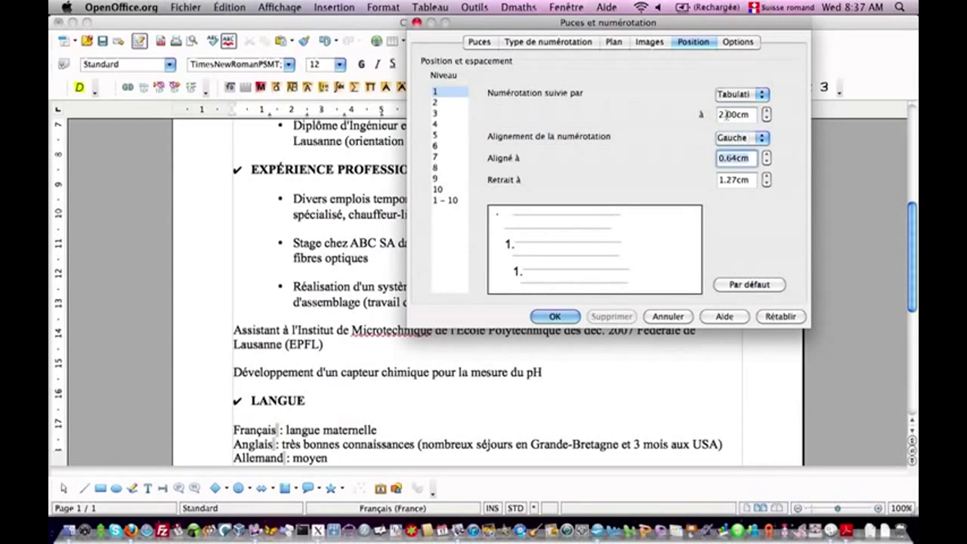
pyautogui.write('1.5')
pyautogui.press('Tab')
pyautogui.write('2')
pyautogui.press('Tab')
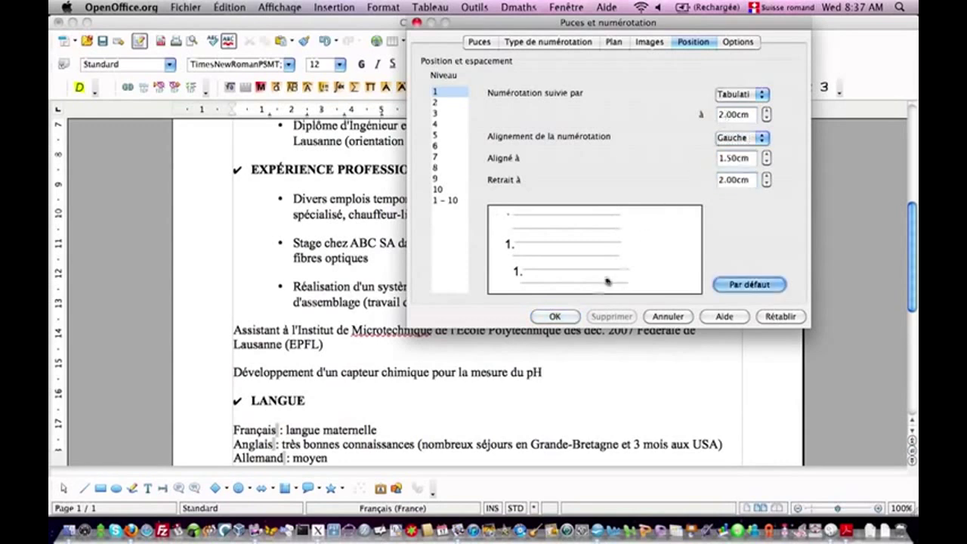
pyautogui.click(557, 315)
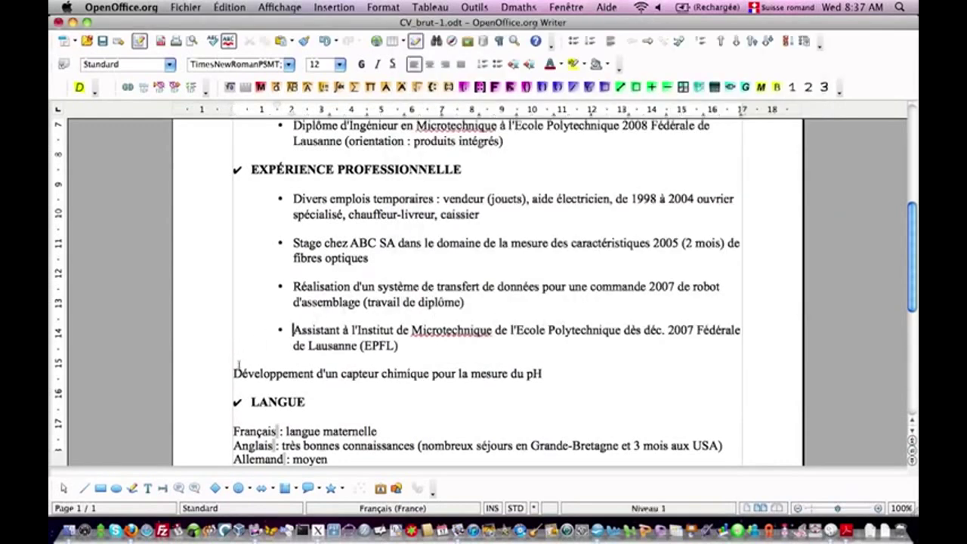
# Step: Choose the small round bullet style at level 1 for the paragraph "Développement d'un capteur chimique"
pyautogui.click(390, 7)
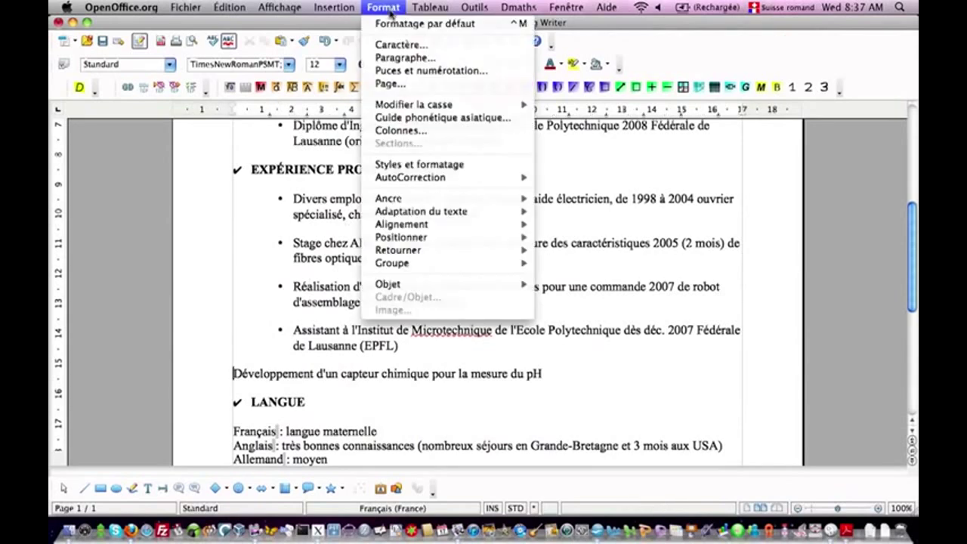
pyautogui.click(396, 71)
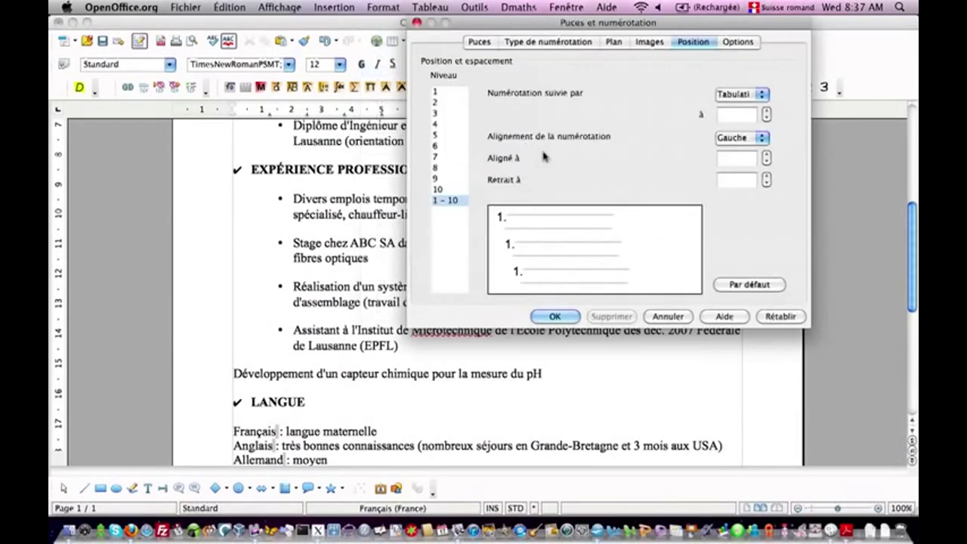
pyautogui.click(444, 93)
pyautogui.click(480, 46)
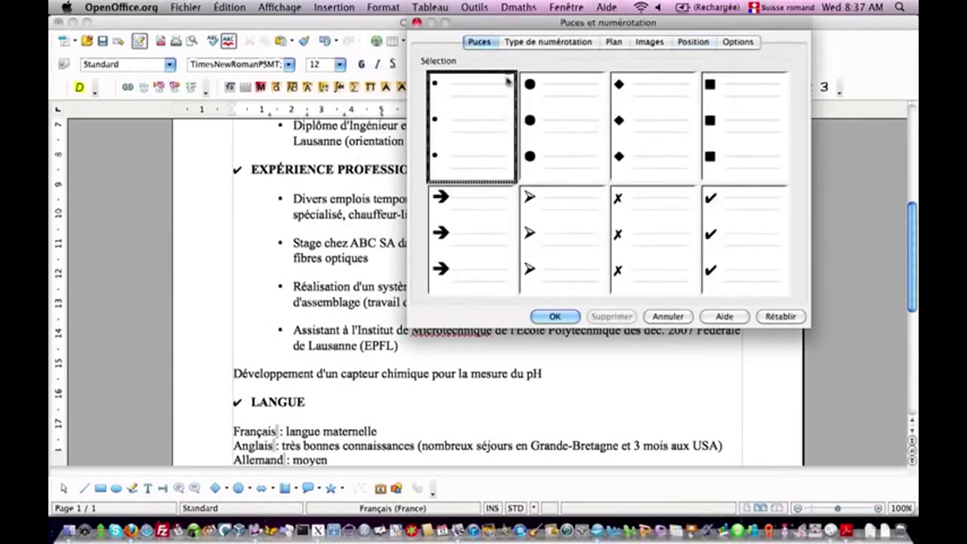
# Step: Give the "Développement d'un capteur" bullet a 2 cm tab stop, 1.50 cm alignment and 2 cm indent, and apply it
pyautogui.click(692, 43)
pyautogui.click(732, 114)
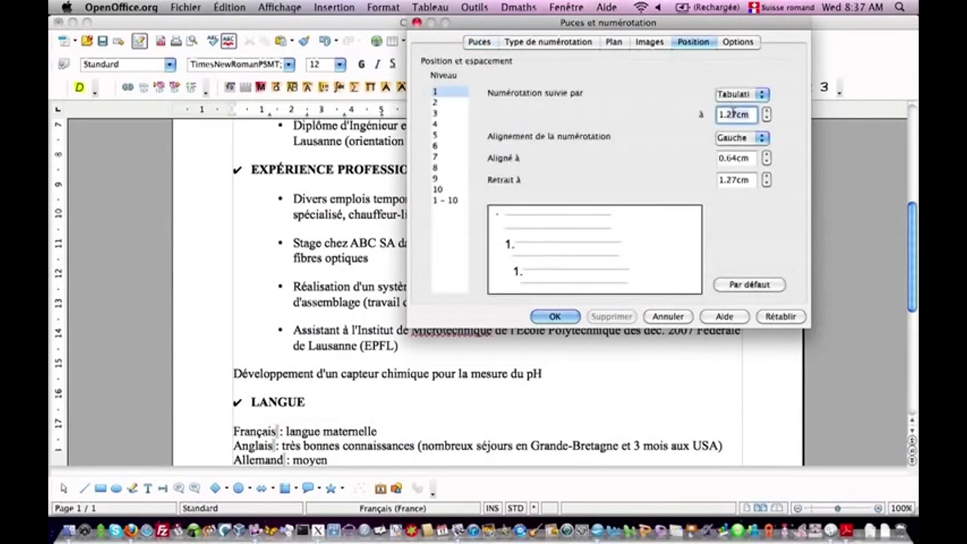
pyautogui.doubleClick(733, 114)
pyautogui.write('2')
pyautogui.press('Tab')
pyautogui.press('Tab')
pyautogui.write('1')
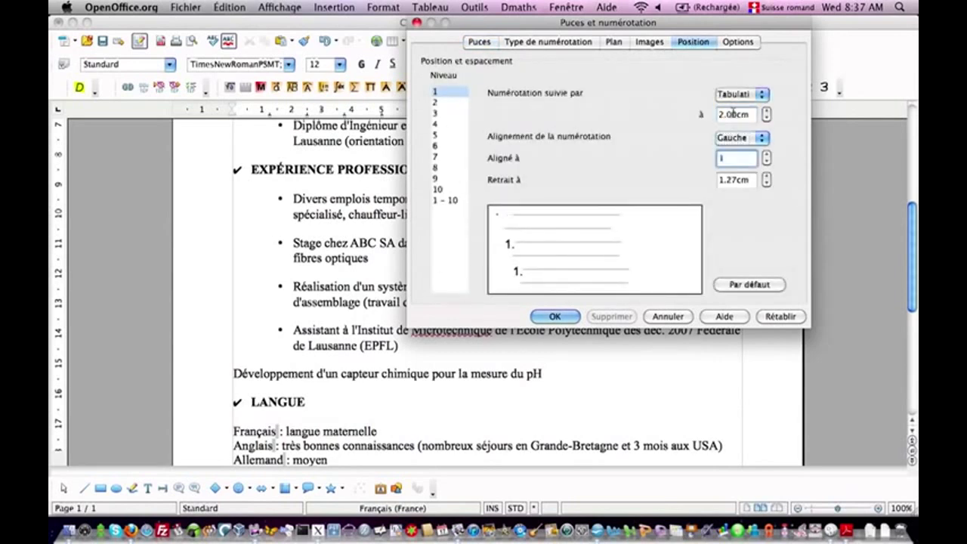
pyautogui.write('.5')
pyautogui.press('Tab')
pyautogui.press('Tab')
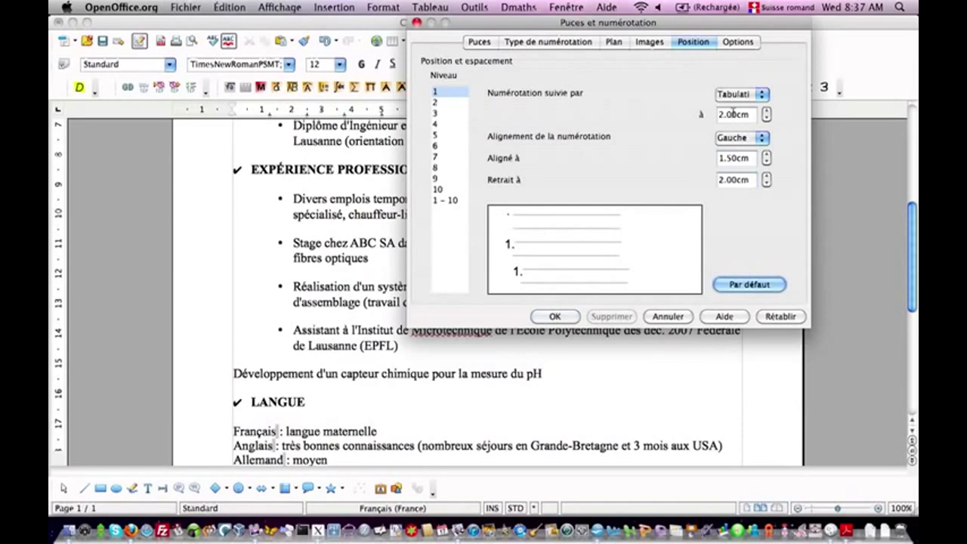
pyautogui.click(555, 315)
# Step: Choose the small round bullet style at level 1 for the "Français" line under LANGUE
pyautogui.scroll(-5, 555, 316)
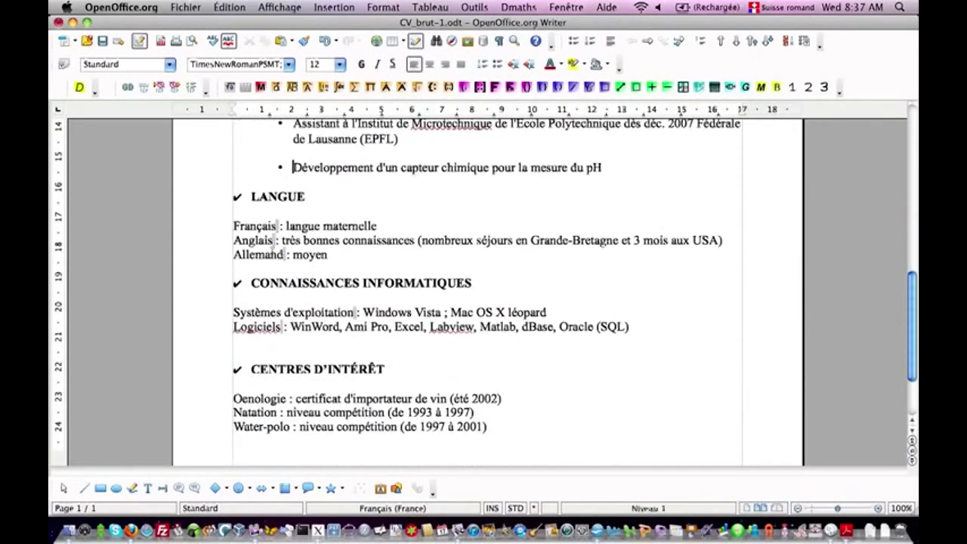
pyautogui.click(234, 225)
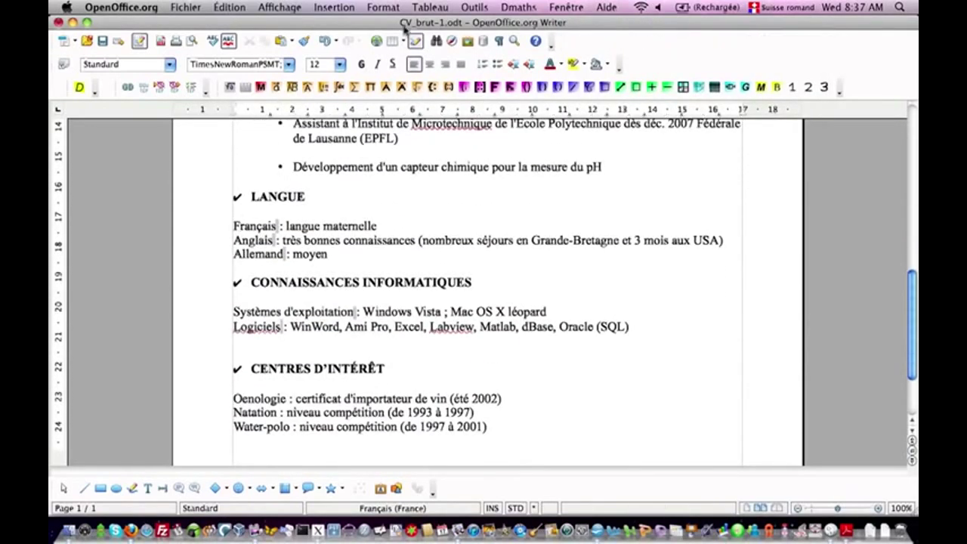
pyautogui.click(393, 7)
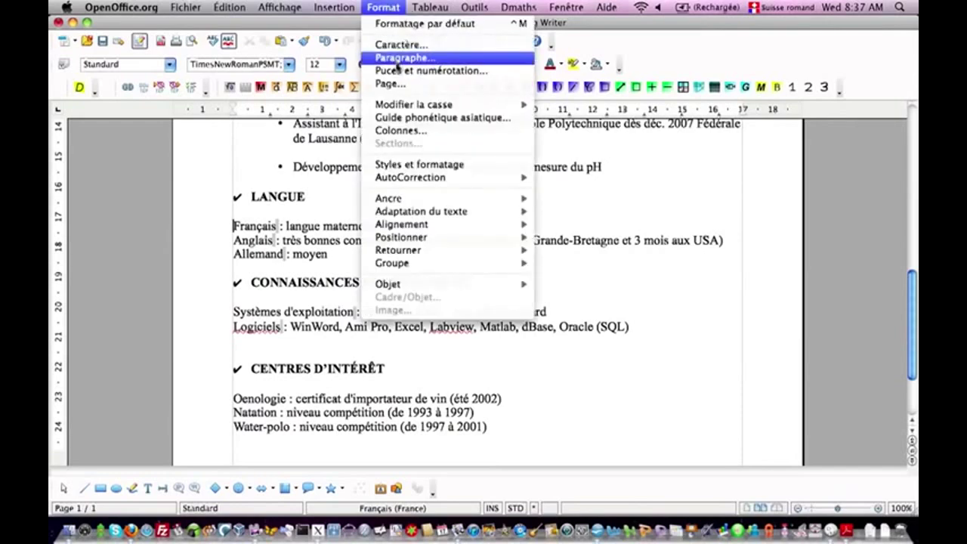
pyautogui.click(400, 58)
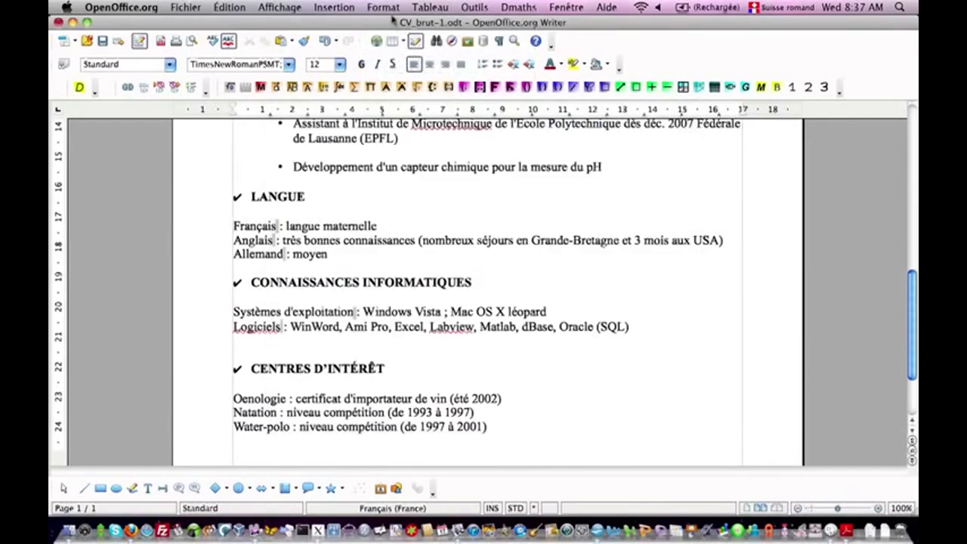
pyautogui.click(383, 7)
pyautogui.click(426, 67)
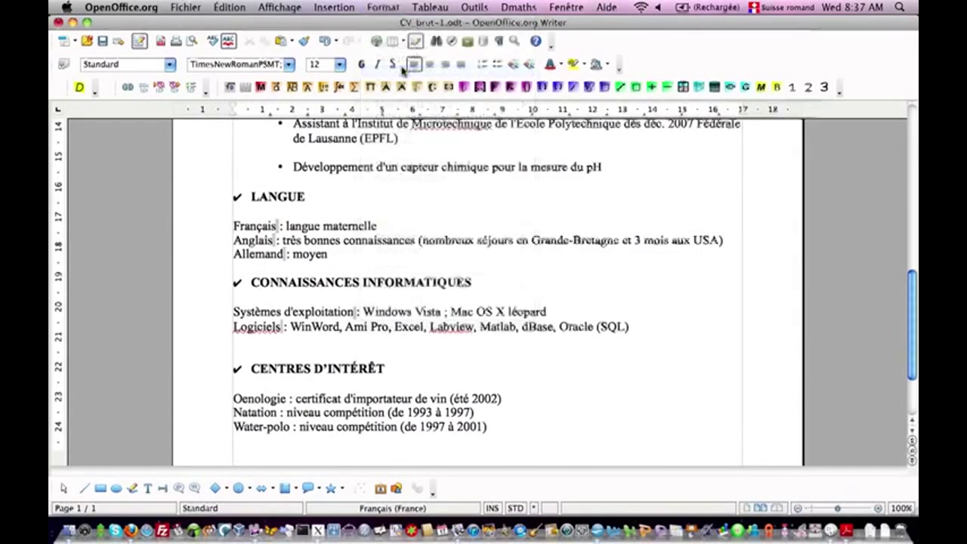
pyautogui.click(437, 92)
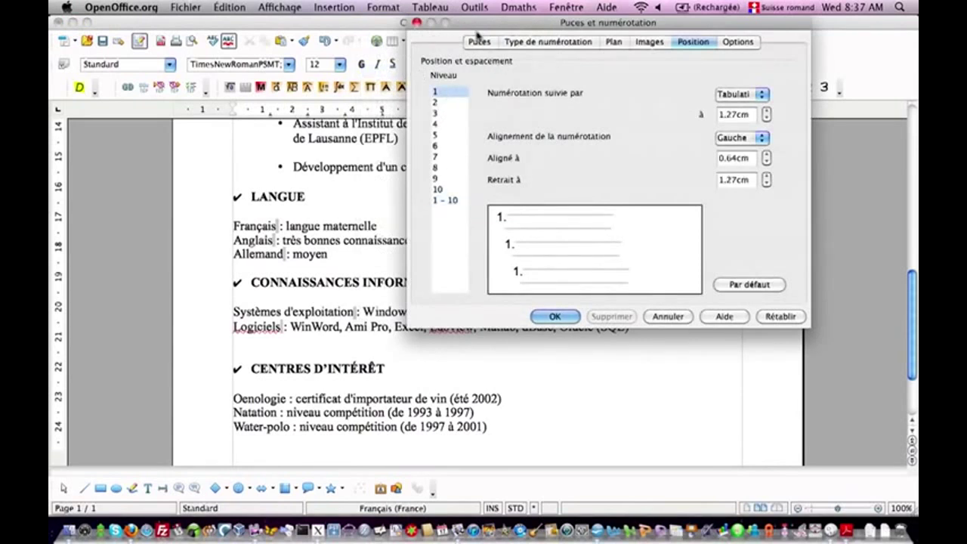
pyautogui.click(478, 43)
# Step: Give the "Français" bullet a 2 cm tab stop, 1.50 cm alignment and 2 cm indent, and apply it
pyautogui.click(693, 41)
pyautogui.click(723, 114)
pyautogui.doubleClick(723, 114)
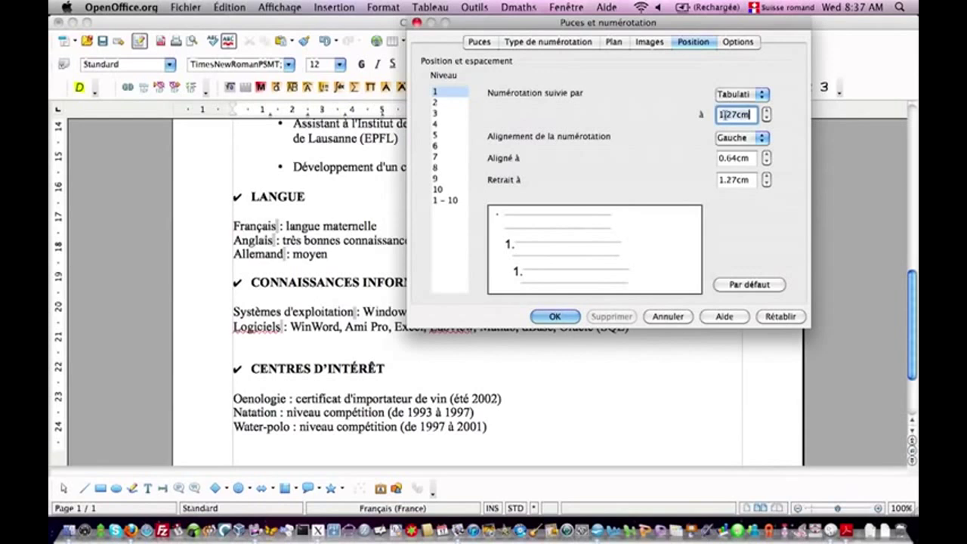
pyautogui.write('2')
pyautogui.press('Tab')
pyautogui.press('Tab')
pyautogui.write('1.5')
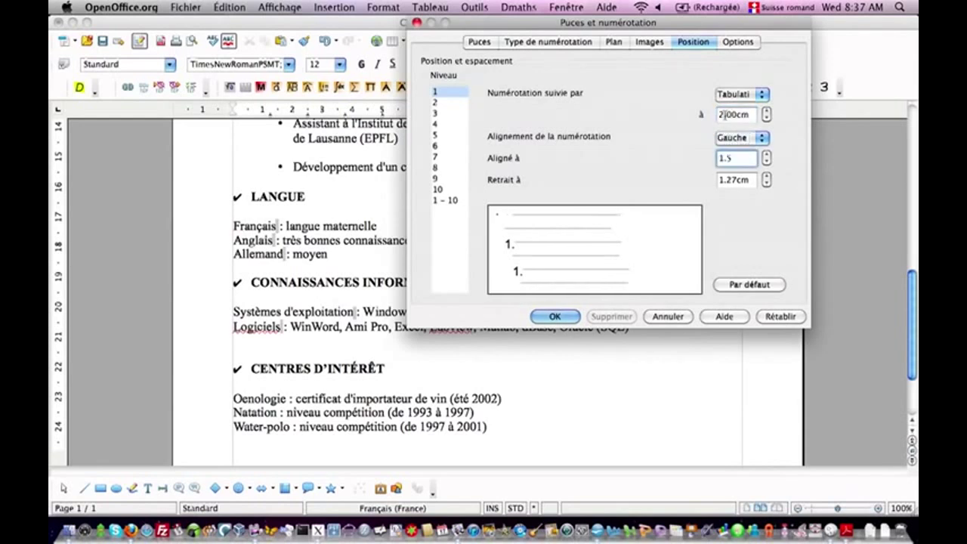
pyautogui.press('Tab')
pyautogui.write('2')
pyautogui.press('Tab')
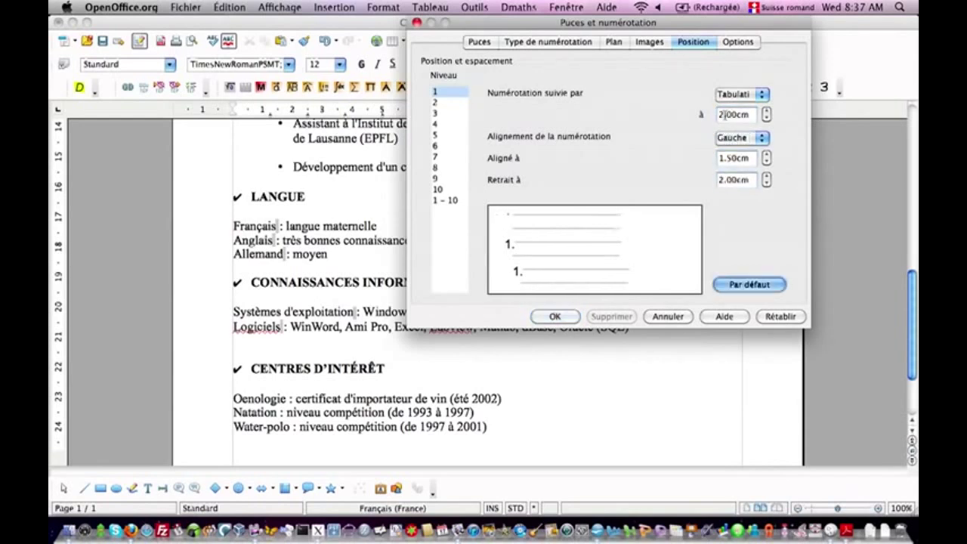
pyautogui.click(556, 316)
# Step: Set the level 1 list position for the "Anglais" line to a 2 cm tab stop, 1.50 cm alignment and 2 cm indent
pyautogui.press('Down')
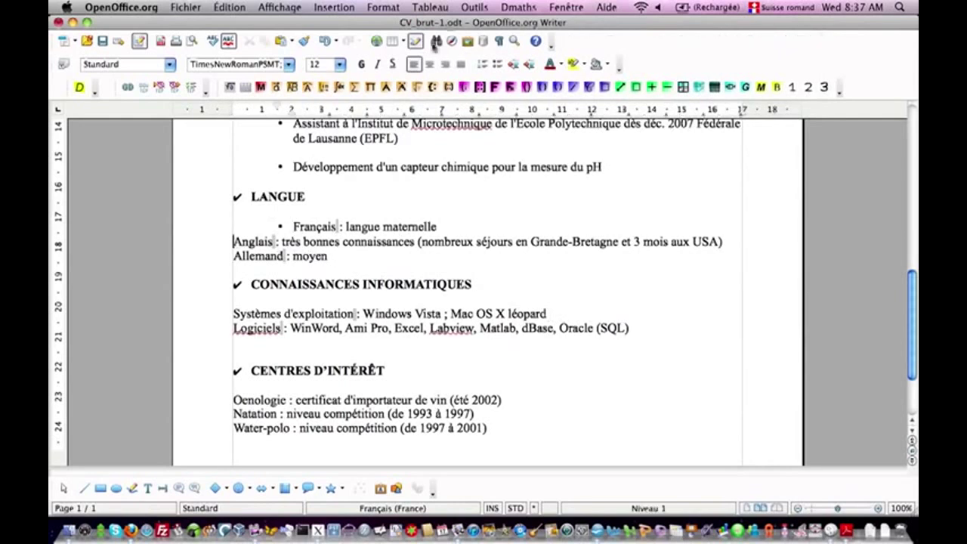
pyautogui.click(383, 7)
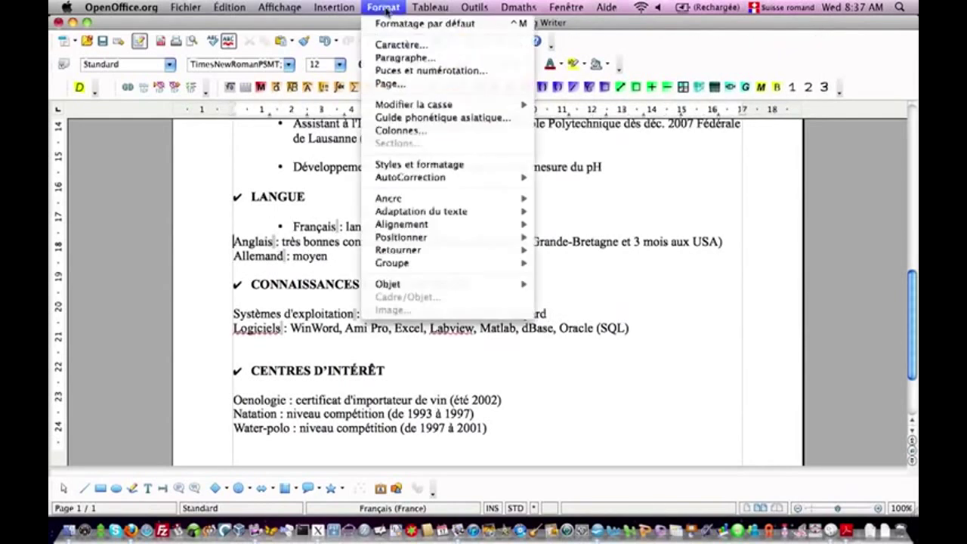
pyautogui.click(408, 70)
pyautogui.click(451, 92)
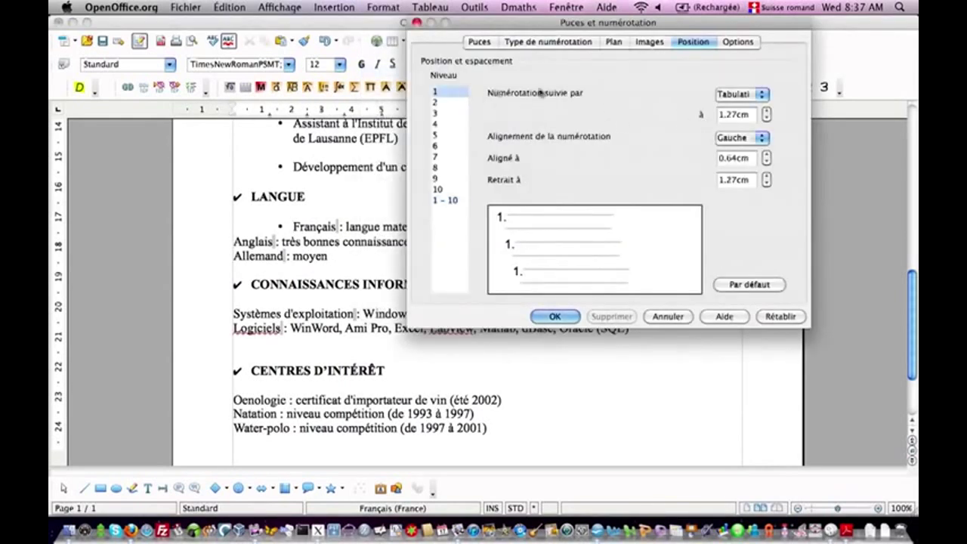
pyautogui.click(722, 114)
pyautogui.write('2')
pyautogui.press('Tab')
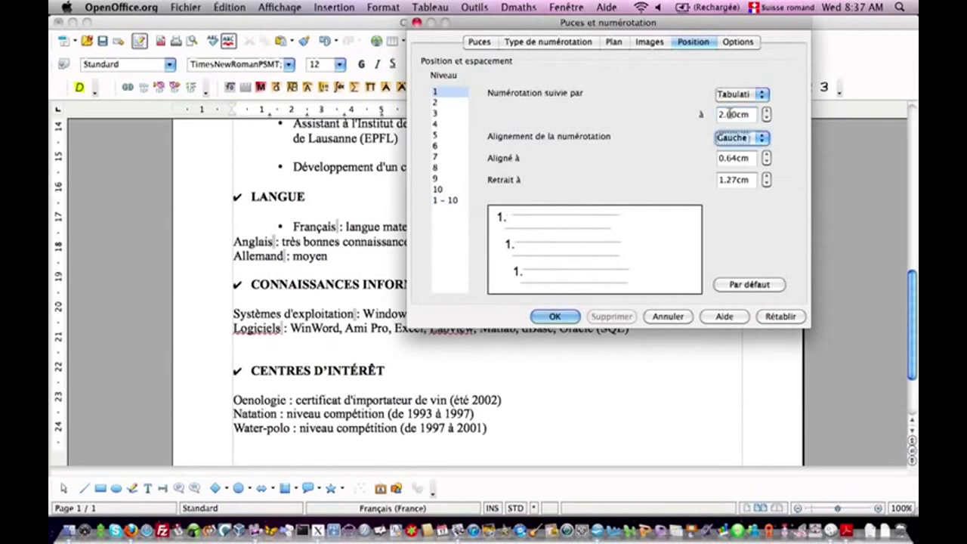
pyautogui.press('Tab')
pyautogui.write('1')
pyautogui.press('Tab')
pyautogui.write('2')
pyautogui.press('Tab')
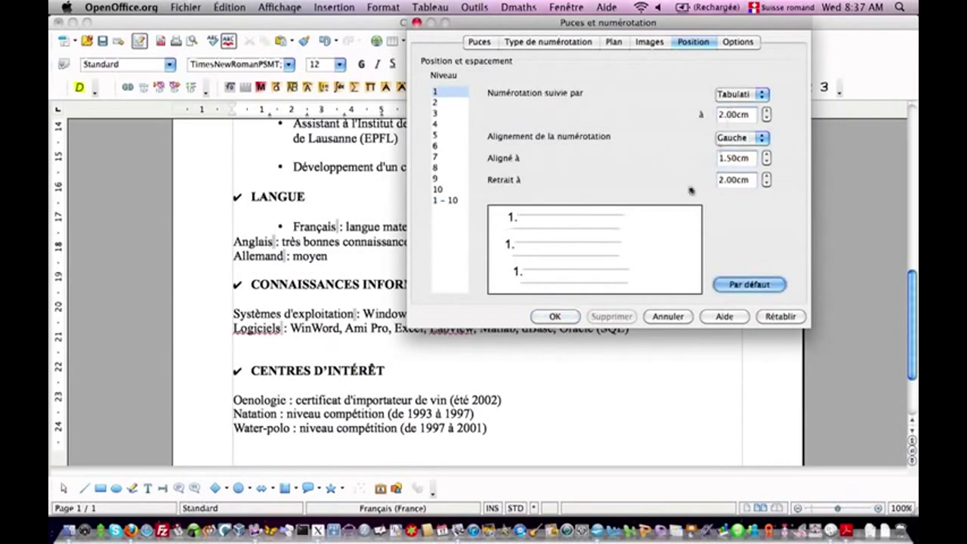
# Step: Choose the small round bullet style for the "Anglais" line and apply the list settings
pyautogui.click(479, 42)
pyautogui.click(476, 106)
pyautogui.click(702, 43)
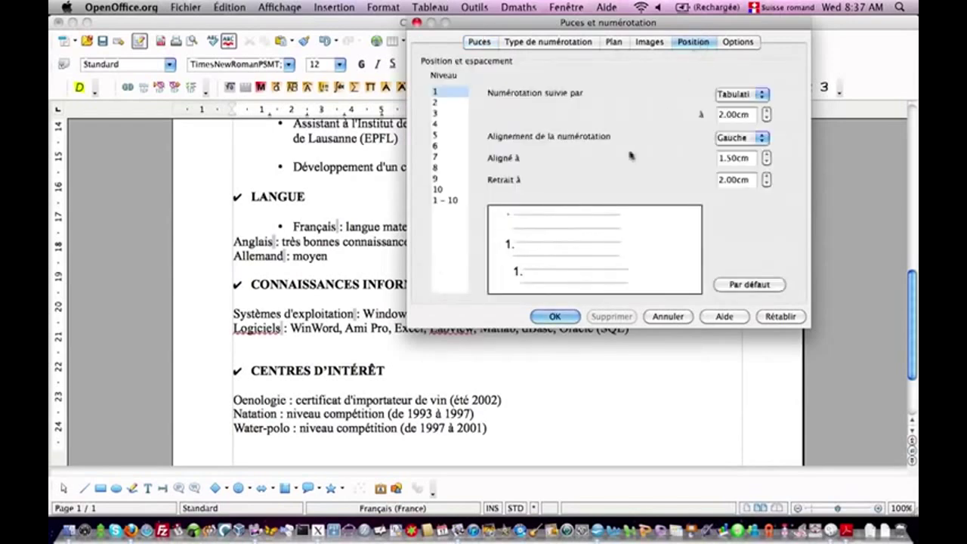
pyautogui.click(555, 316)
# Step: Choose the small round bullet style at level 1 for the "Allemand" line
pyautogui.scroll(-2, 424, 247)
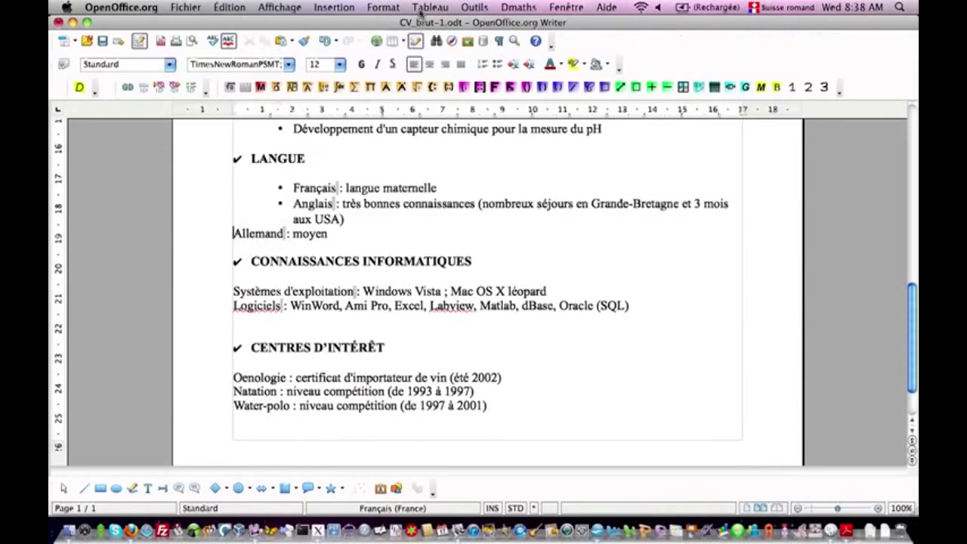
pyautogui.click(391, 8)
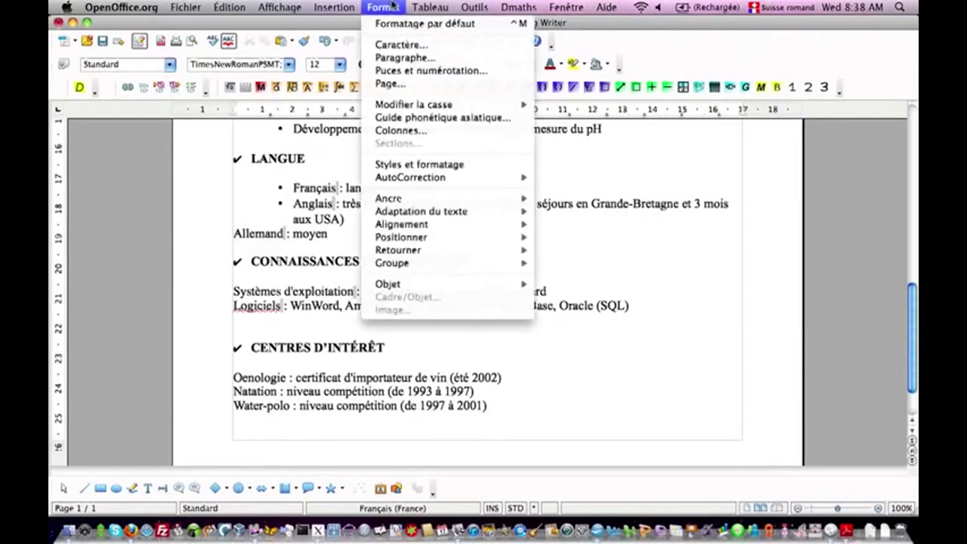
pyautogui.click(399, 70)
pyautogui.click(442, 92)
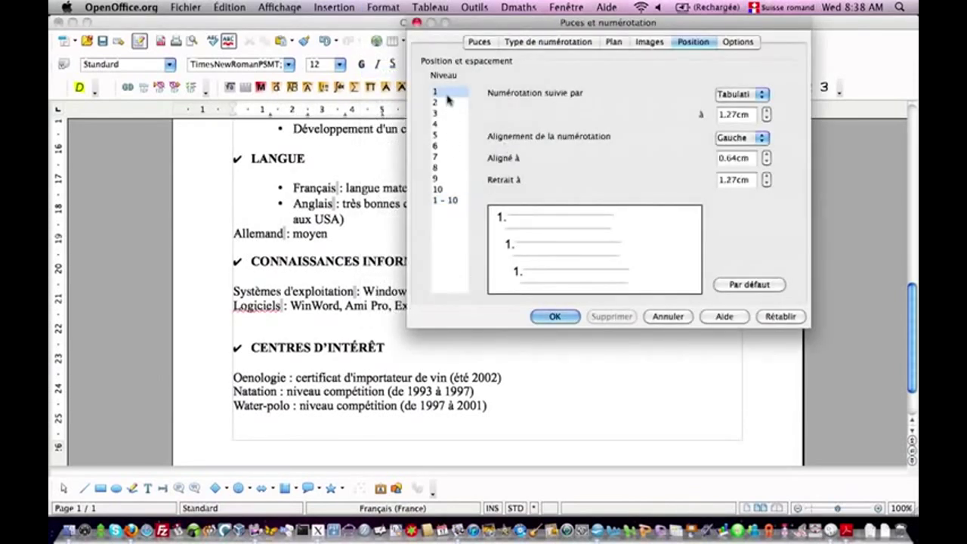
pyautogui.click(483, 43)
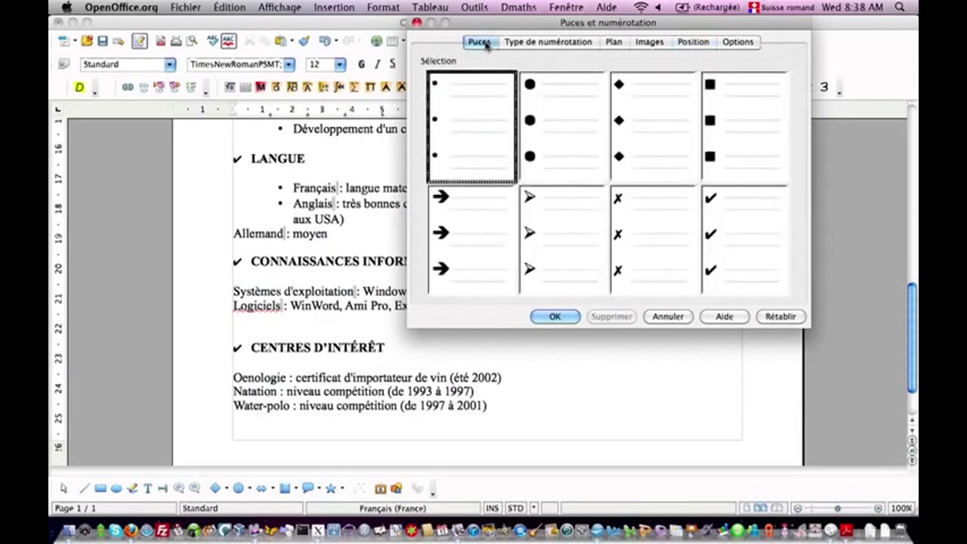
# Step: Give the "Allemand" bullet a 2 cm tab stop, 1.50 cm alignment and 2 cm indent, and apply it
pyautogui.click(693, 42)
pyautogui.doubleClick(742, 113)
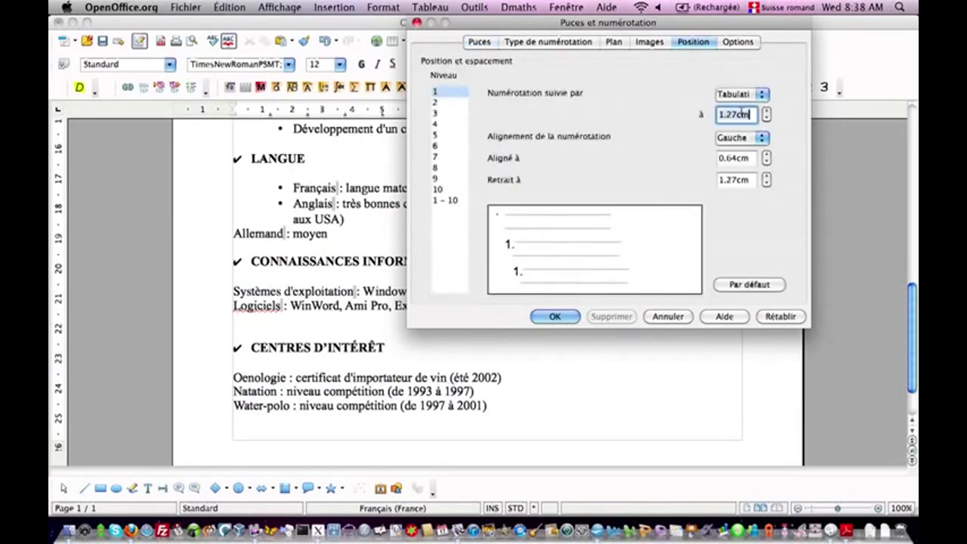
pyautogui.write('2')
pyautogui.press('Tab')
pyautogui.press('Tab')
pyautogui.write('1.5')
pyautogui.press('Tab')
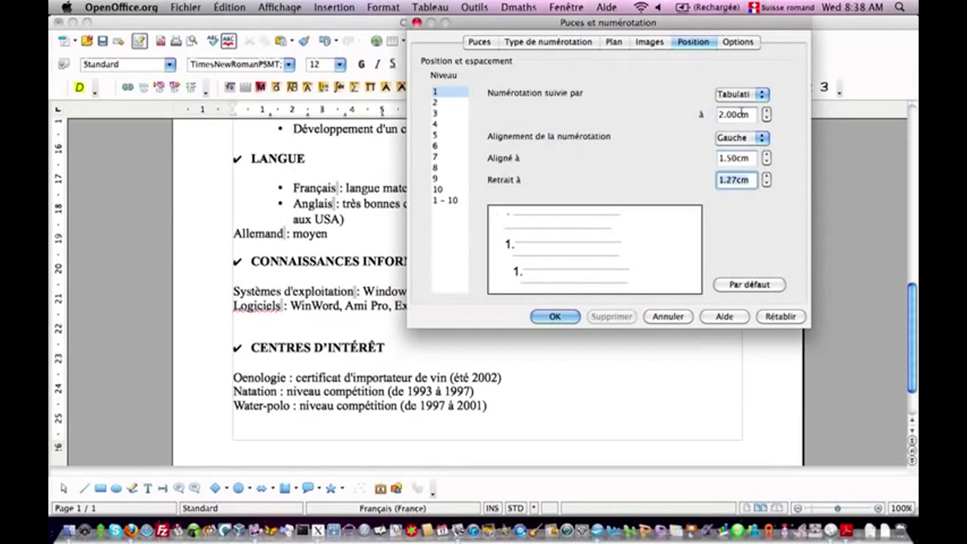
pyautogui.write('2')
pyautogui.press('Tab')
pyautogui.click(555, 316)
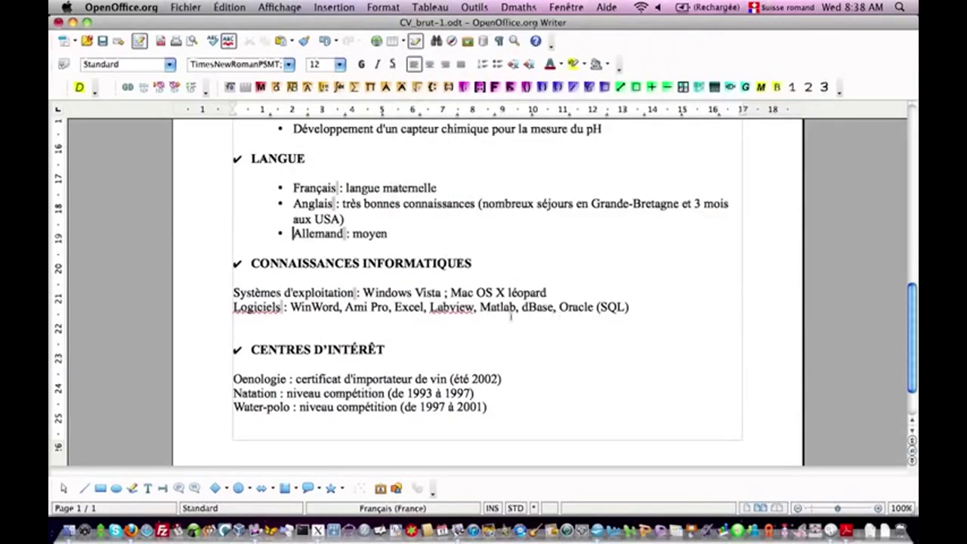
# Step: Choose the small round bullet style at level 1 for the "Systèmes d'exploitation" line under CONNAISSANCES INFORMATIQUES
pyautogui.click(234, 292)
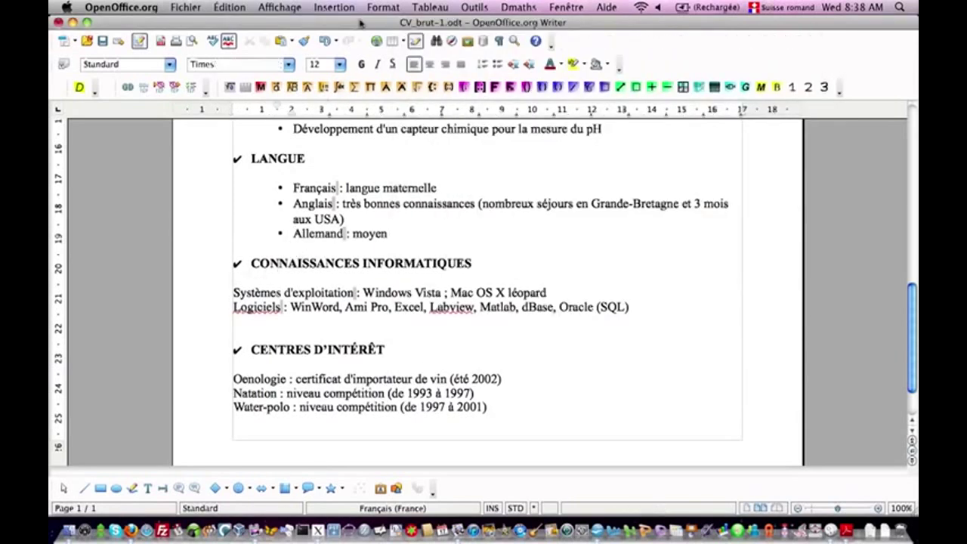
pyautogui.click(383, 7)
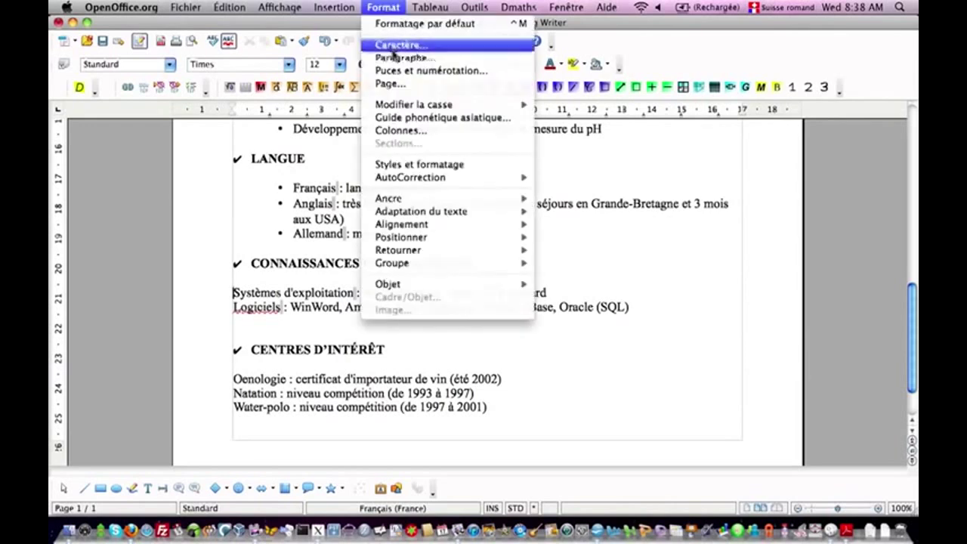
pyautogui.click(423, 70)
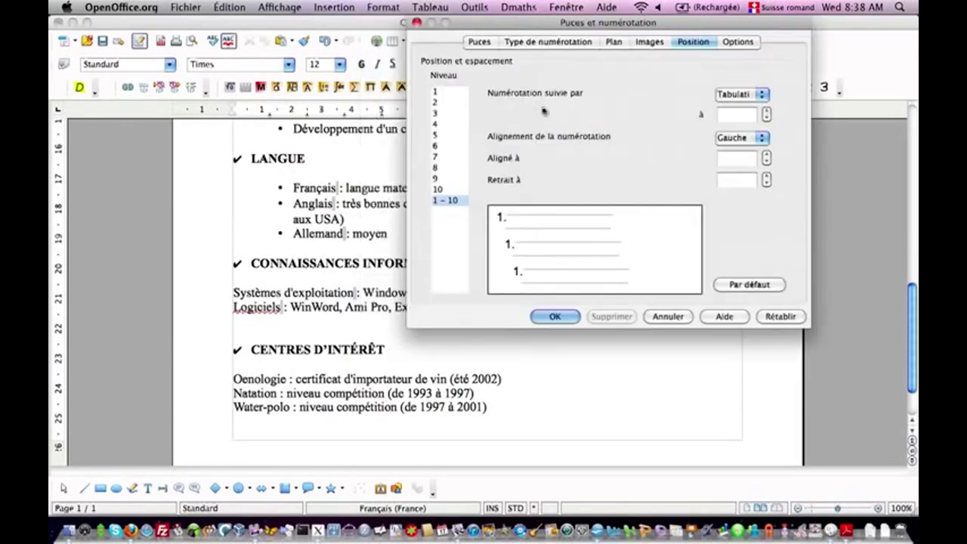
pyautogui.click(439, 93)
pyautogui.click(491, 43)
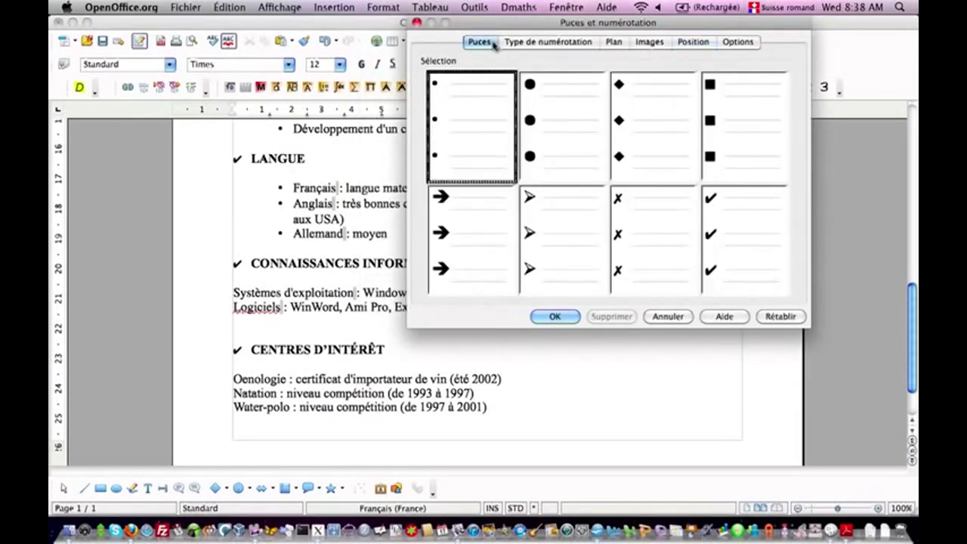
# Step: Give the "Systèmes d'exploitation" bullet a 2 cm tab stop, 1.50 cm alignment and 2 cm indent, and apply it
pyautogui.click(693, 42)
pyautogui.click(739, 113)
pyautogui.press('Tab')
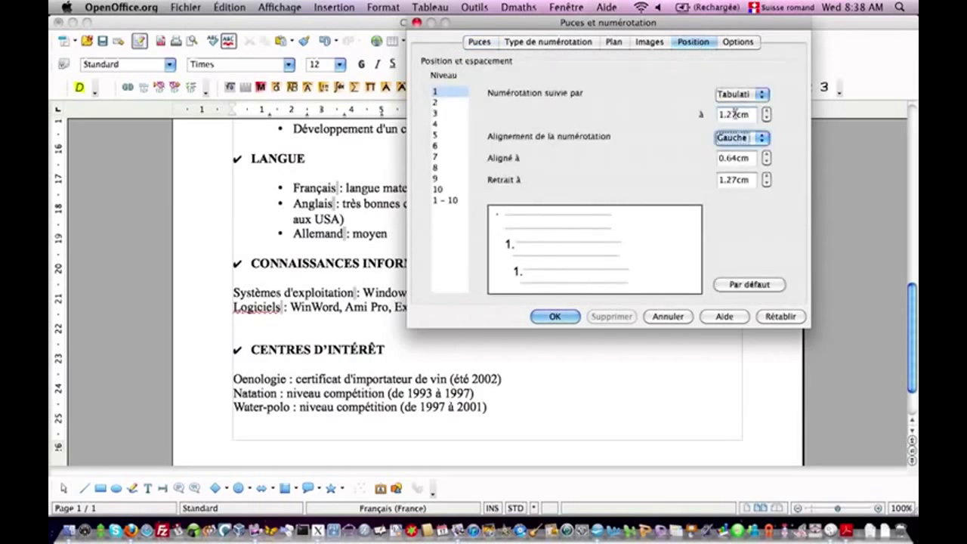
pyautogui.doubleClick(735, 114)
pyautogui.write('2')
pyautogui.press('Tab')
pyautogui.press('Tab')
pyautogui.write('1.5')
pyautogui.press('Tab')
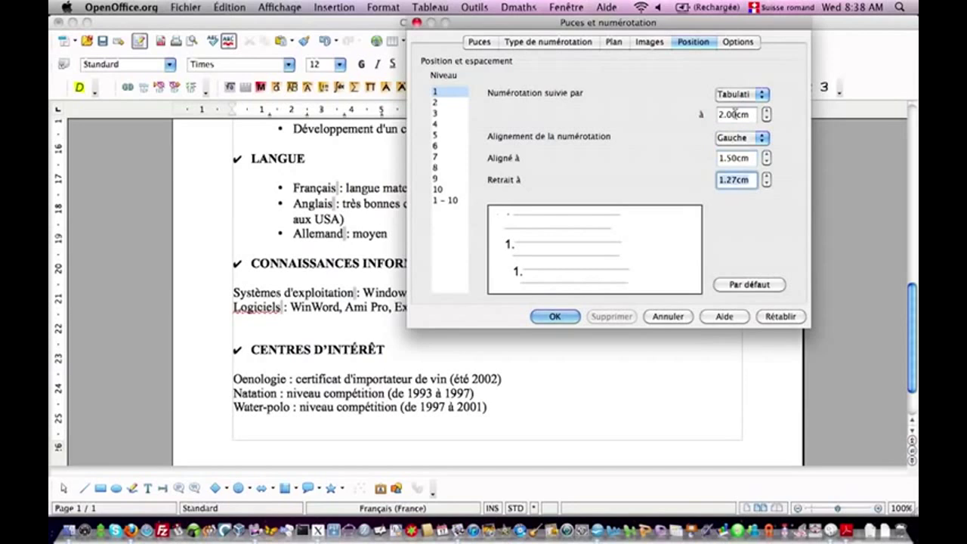
pyautogui.write('2')
pyautogui.press('Tab')
pyautogui.click(554, 317)
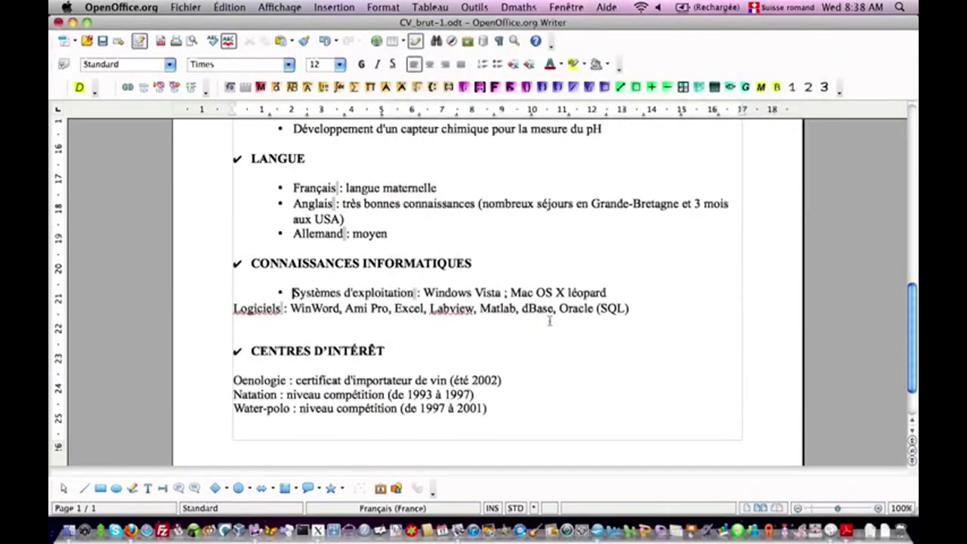
# Step: Set the level 1 list position for the "Logiciels" line to a 2 cm tab stop, 1.50 cm alignment and 2 cm indent
pyautogui.click(234, 308)
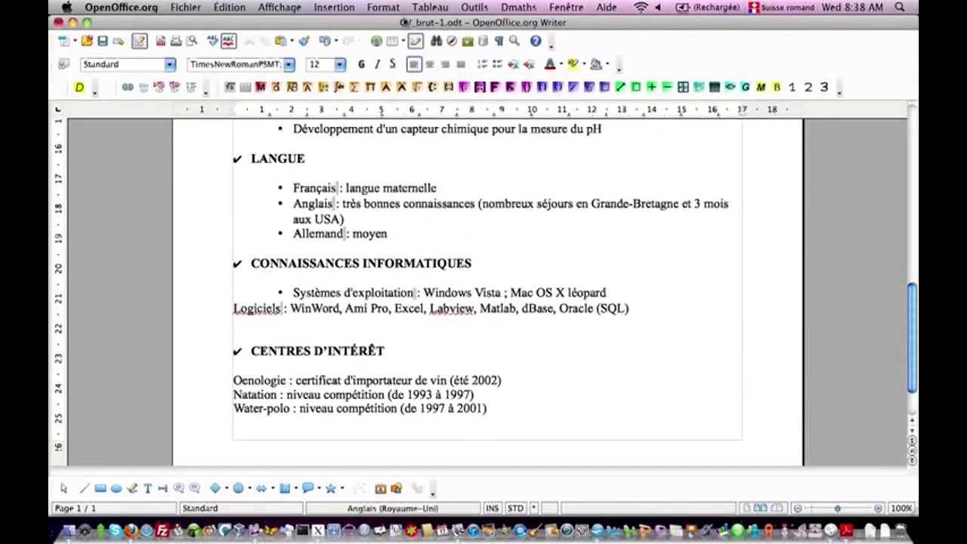
pyautogui.click(383, 7)
pyautogui.click(395, 70)
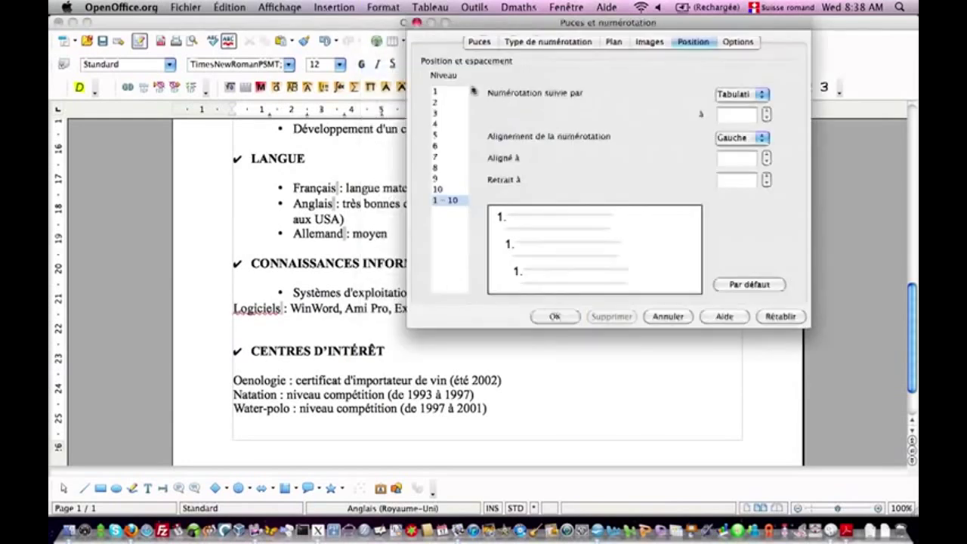
pyautogui.click(452, 93)
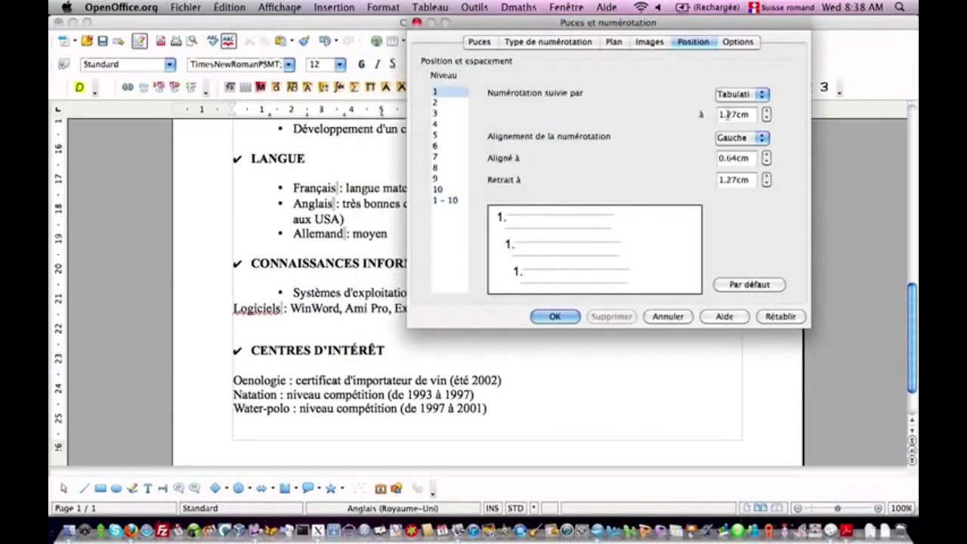
pyautogui.doubleClick(727, 114)
pyautogui.write('2')
pyautogui.press('Tab')
pyautogui.press('Tab')
pyautogui.write('1')
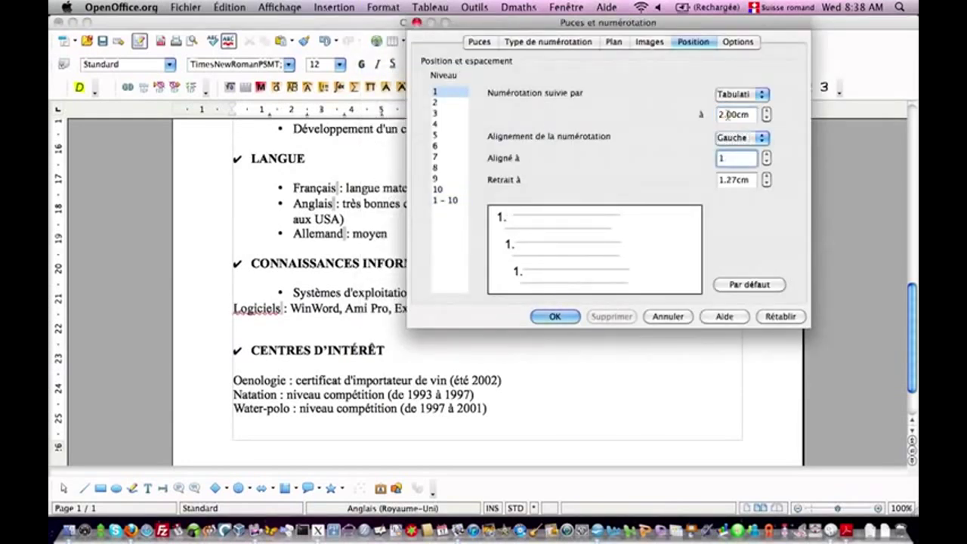
pyautogui.write('.5')
pyautogui.press('Tab')
pyautogui.write('2')
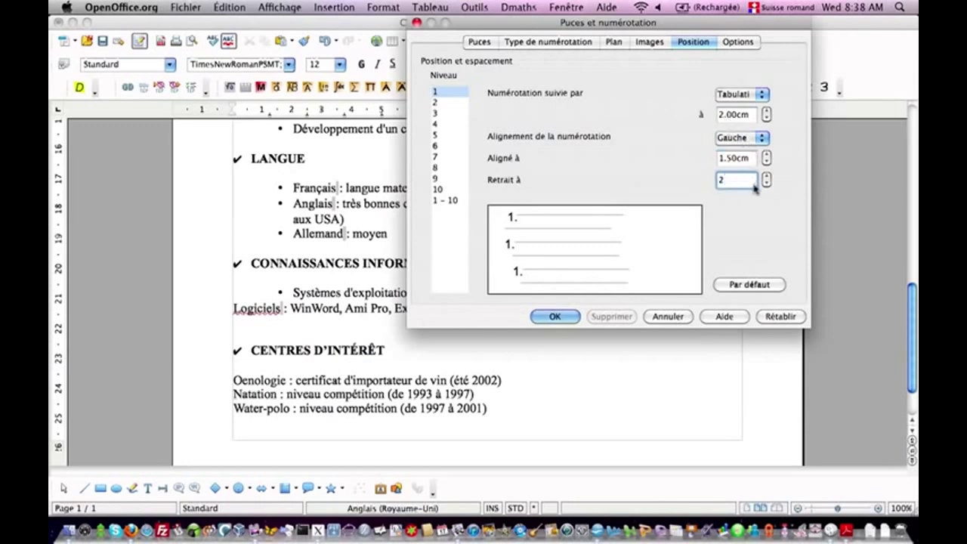
pyautogui.press('Tab')
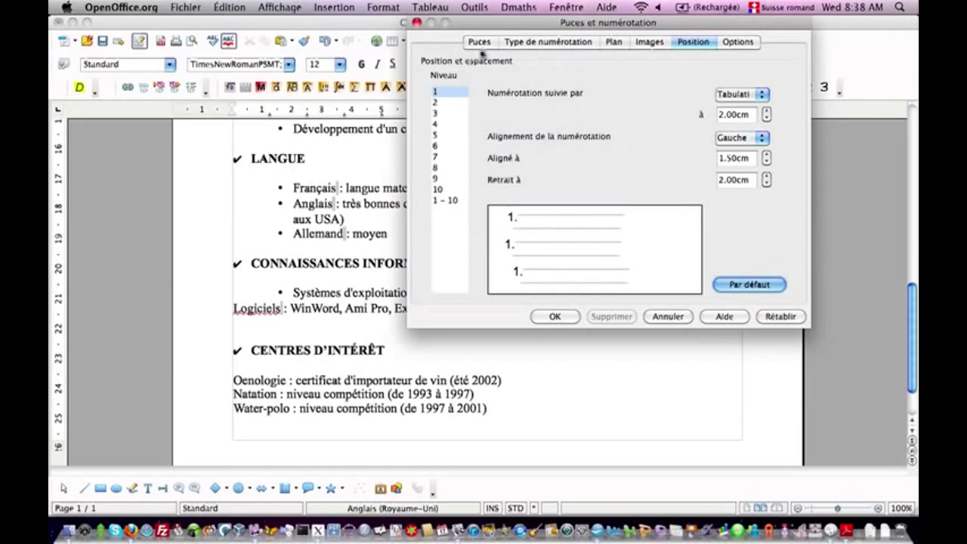
# Step: Choose the small round bullet style for the "Logiciels" line and apply the list settings
pyautogui.click(482, 45)
pyautogui.click(476, 108)
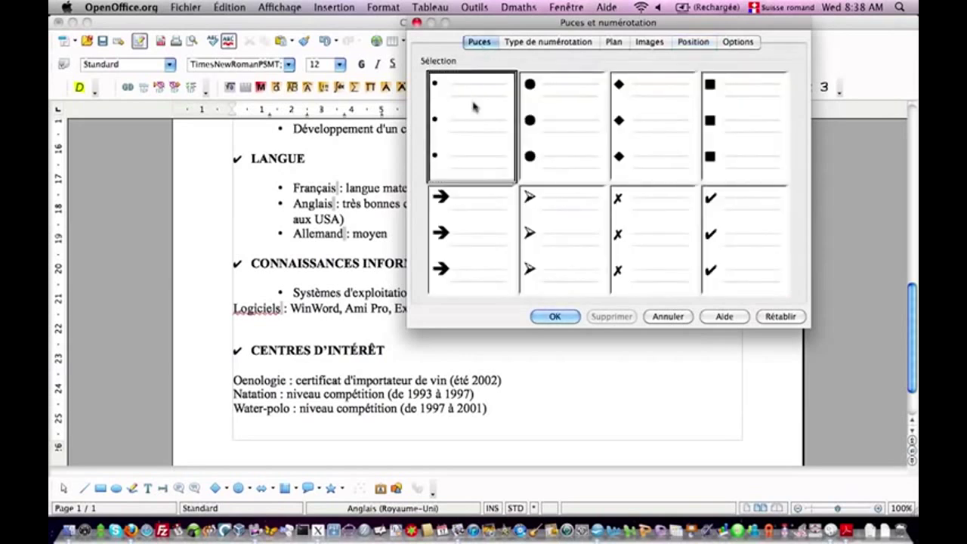
pyautogui.click(692, 43)
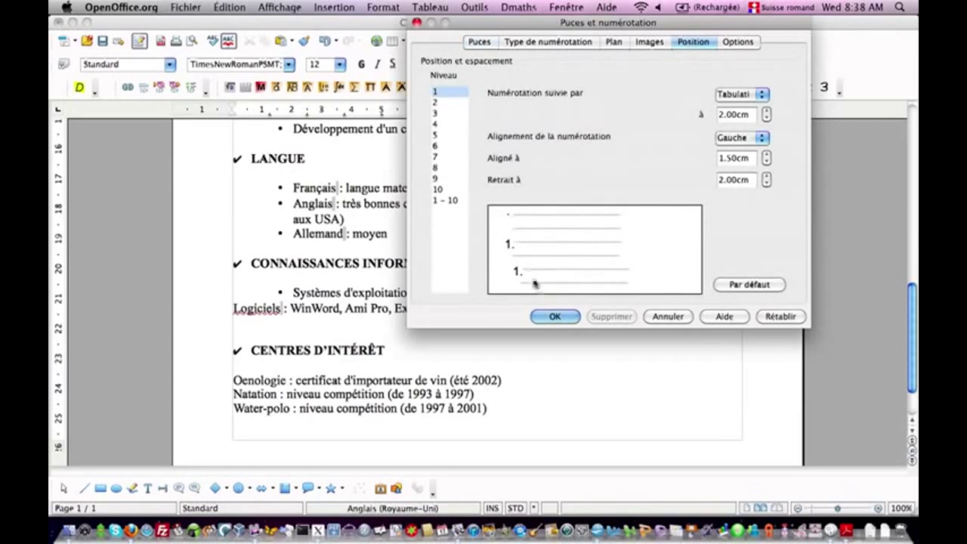
pyautogui.click(555, 316)
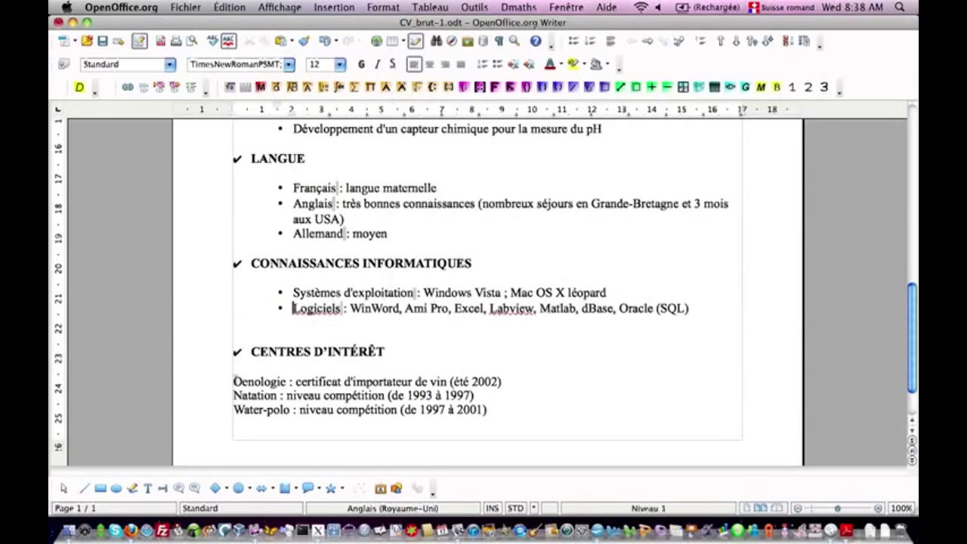
# Step: Choose the small round bullet style for the "Oenologie" line under CENTRES D'INTÉRÊT
pyautogui.click(383, 7)
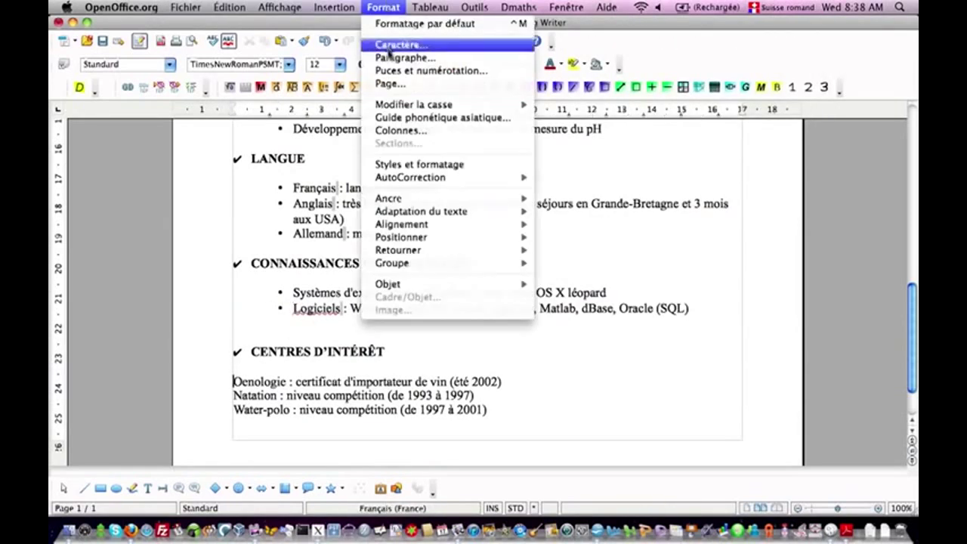
pyautogui.click(388, 71)
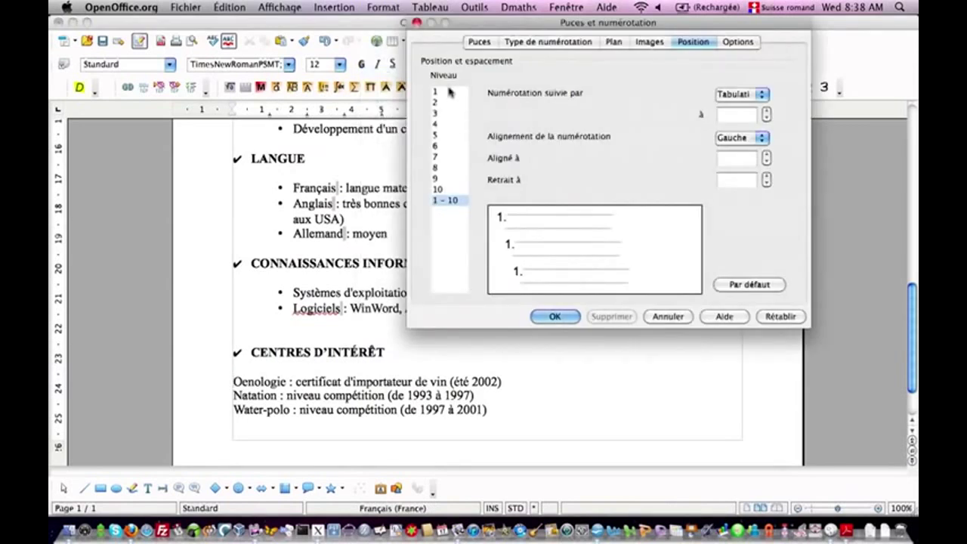
pyautogui.click(480, 43)
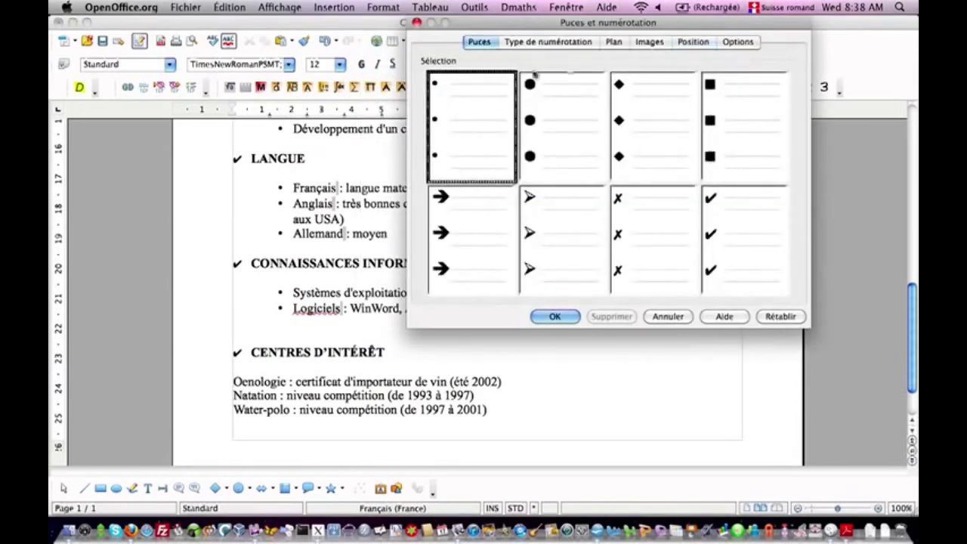
# Step: Give the "Oenologie" bullet a 2 cm tab stop, 1.50 cm alignment and 2 cm indent, and apply it
pyautogui.click(674, 43)
pyautogui.click(730, 114)
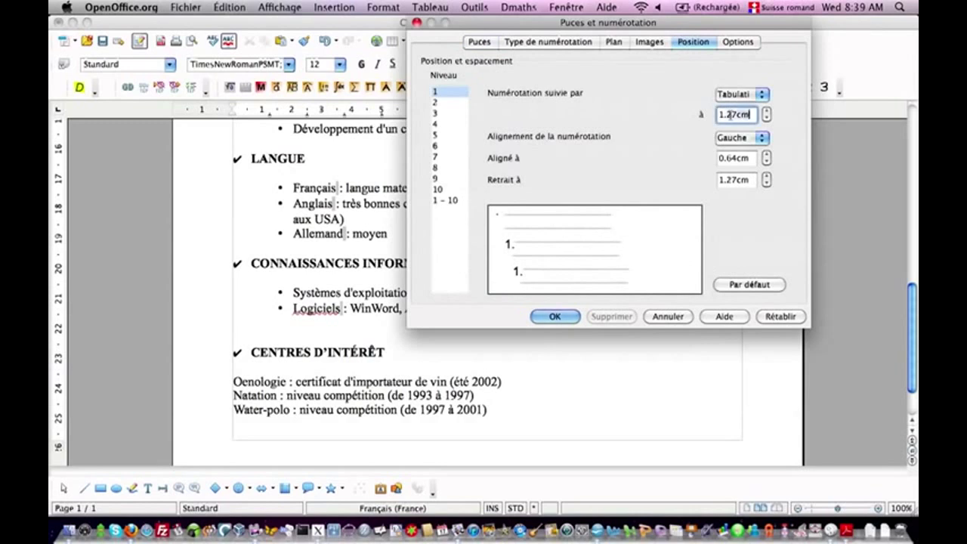
pyautogui.write('2')
pyautogui.press('Tab')
pyautogui.press('Tab')
pyautogui.write('1.')
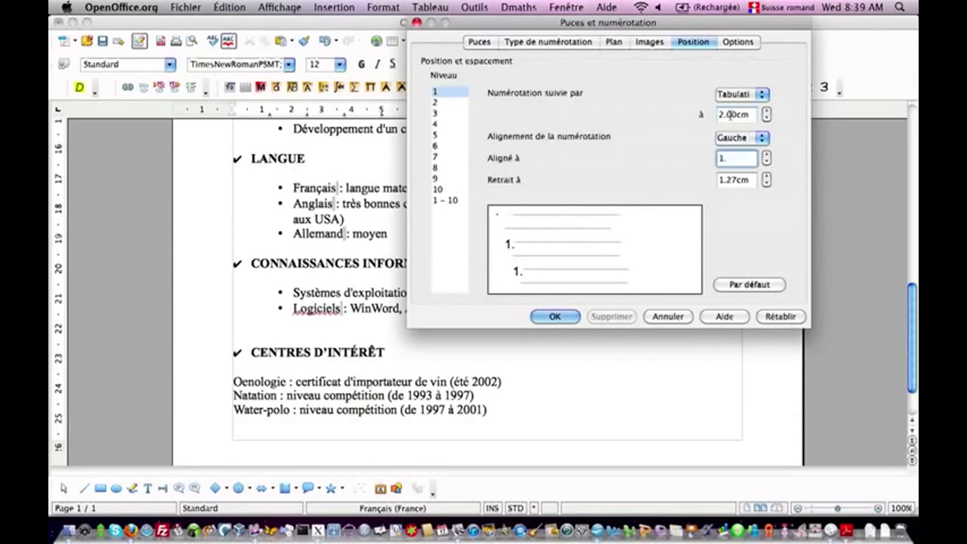
pyautogui.write('5')
pyautogui.press('Tab')
pyautogui.write('2')
pyautogui.press('Tab')
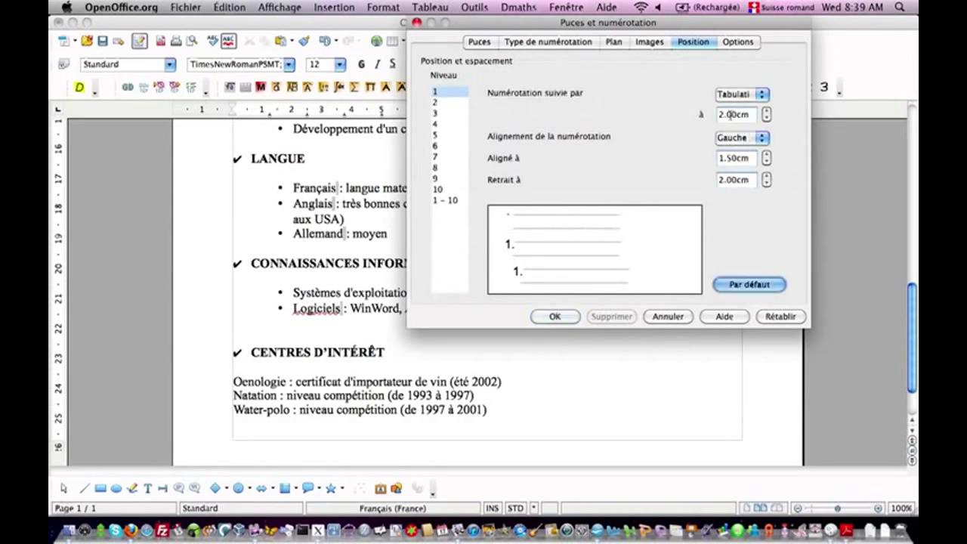
pyautogui.click(556, 316)
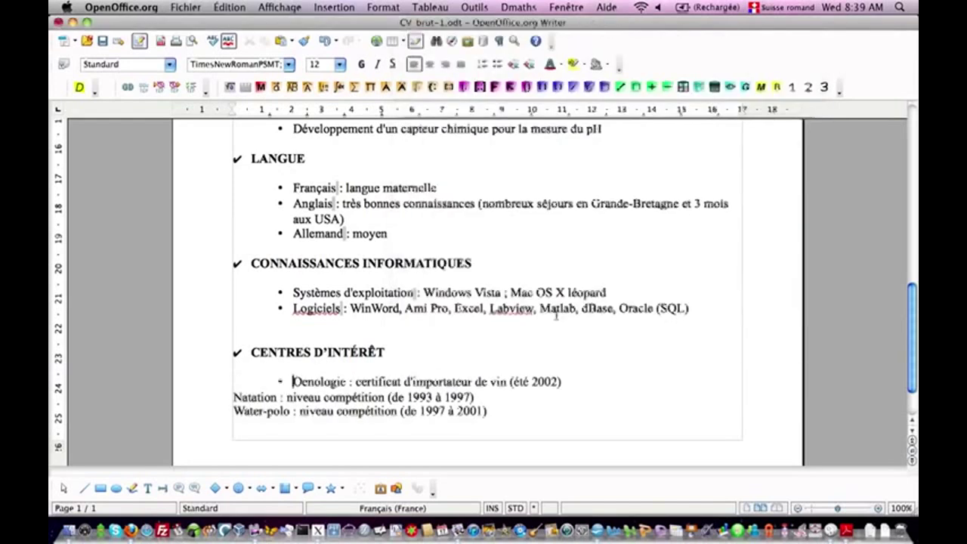
# Step: Choose the small round bullet style at level 1 for the "Natation" line
pyautogui.press('Down')
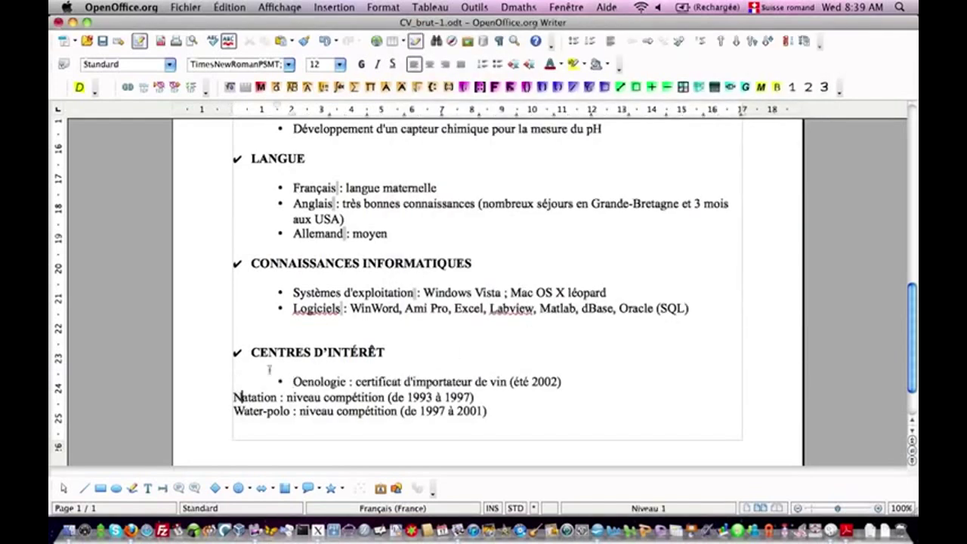
pyautogui.click(391, 7)
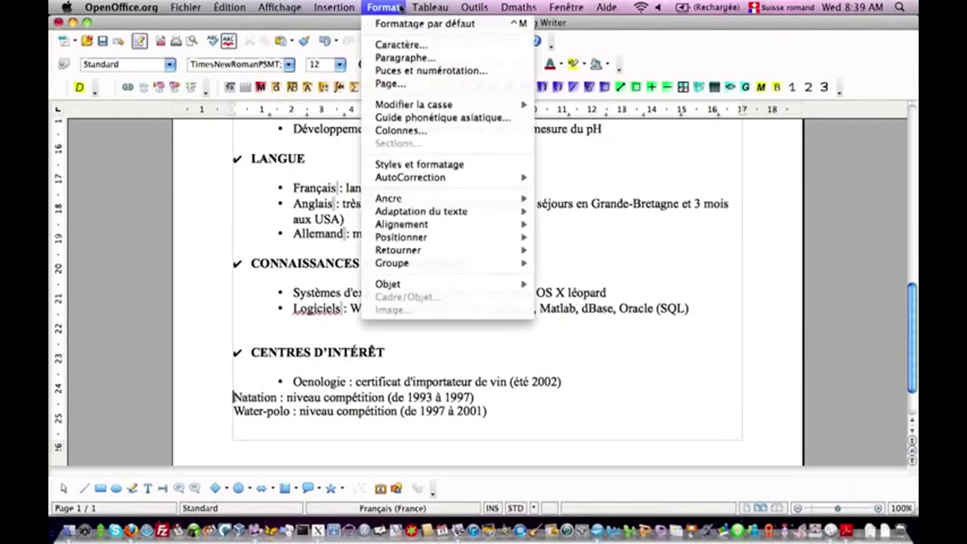
pyautogui.click(417, 71)
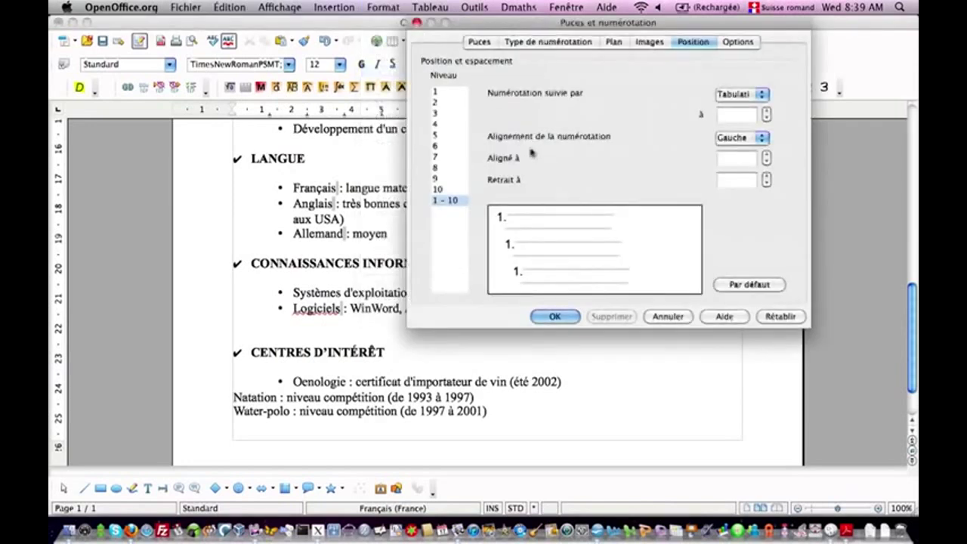
pyautogui.click(455, 92)
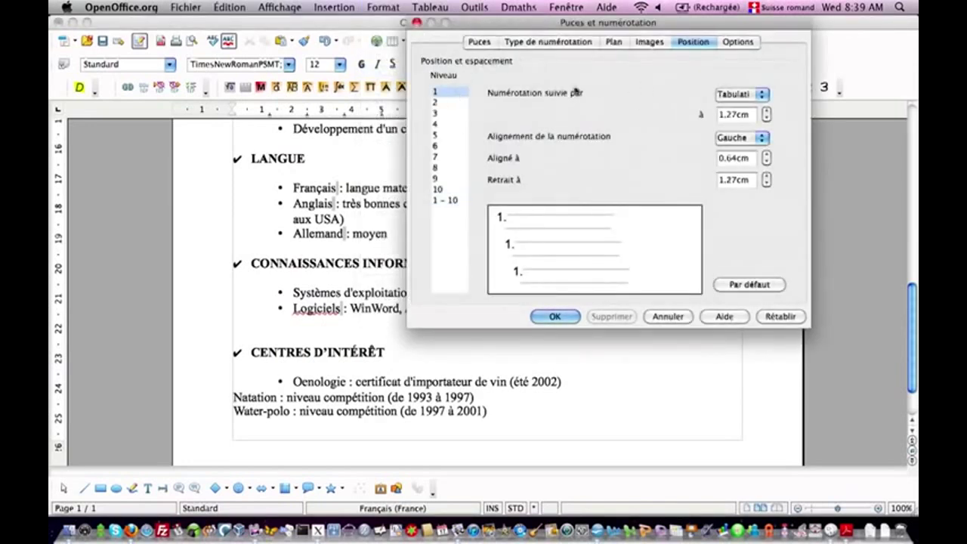
pyautogui.click(479, 42)
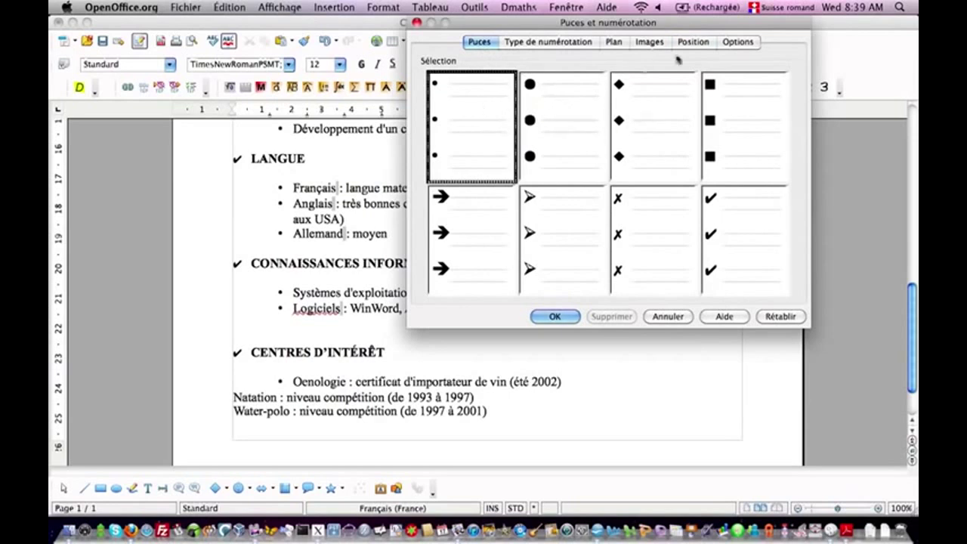
# Step: Give the "Natation" bullet a 2 cm tab stop, 1.50 cm alignment and 2 cm indent, and apply it
pyautogui.click(701, 45)
pyautogui.click(733, 114)
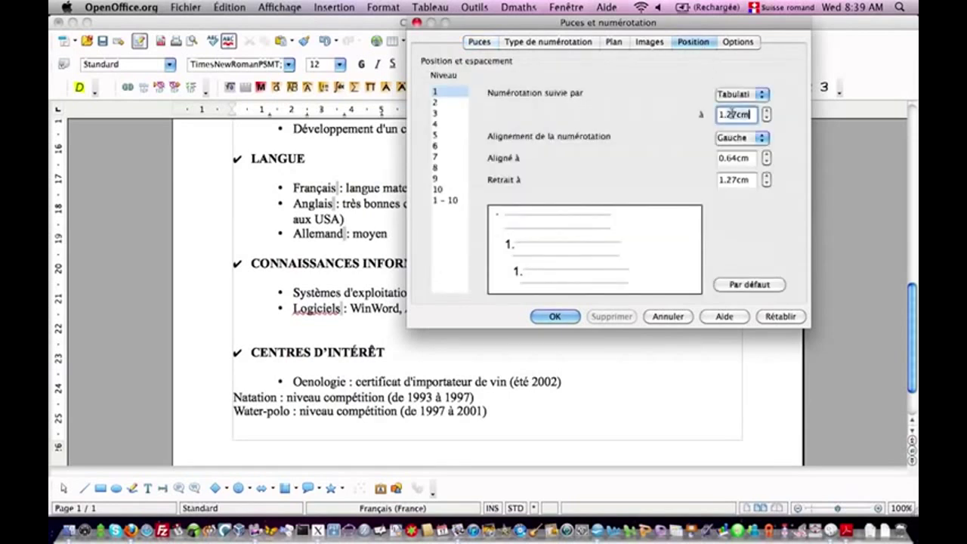
pyautogui.press('Tab')
pyautogui.hotkey('shift', 'Tab')
pyautogui.write('2')
pyautogui.press('Tab')
pyautogui.press('Tab')
pyautogui.write('1.-')
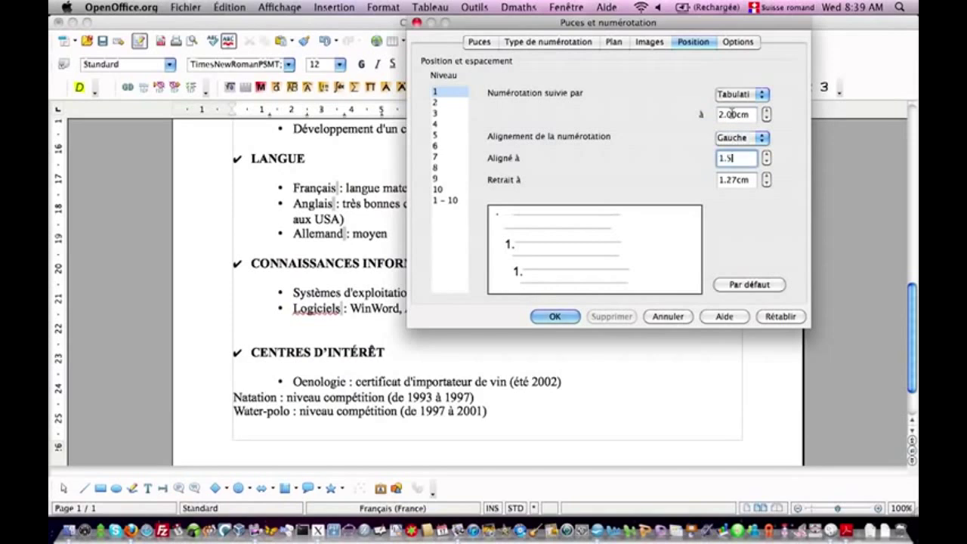
pyautogui.press('Tab')
pyautogui.write('2')
pyautogui.press('Tab')
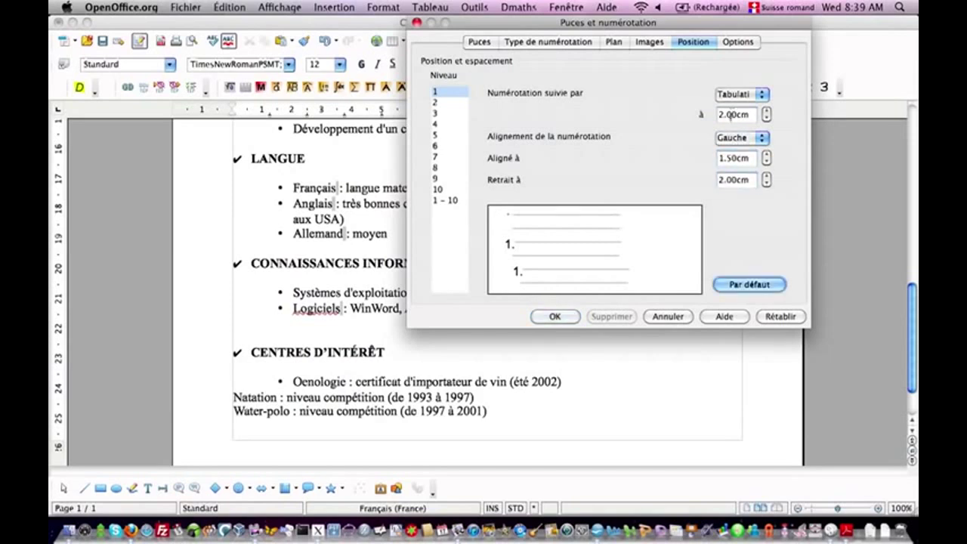
pyautogui.click(545, 317)
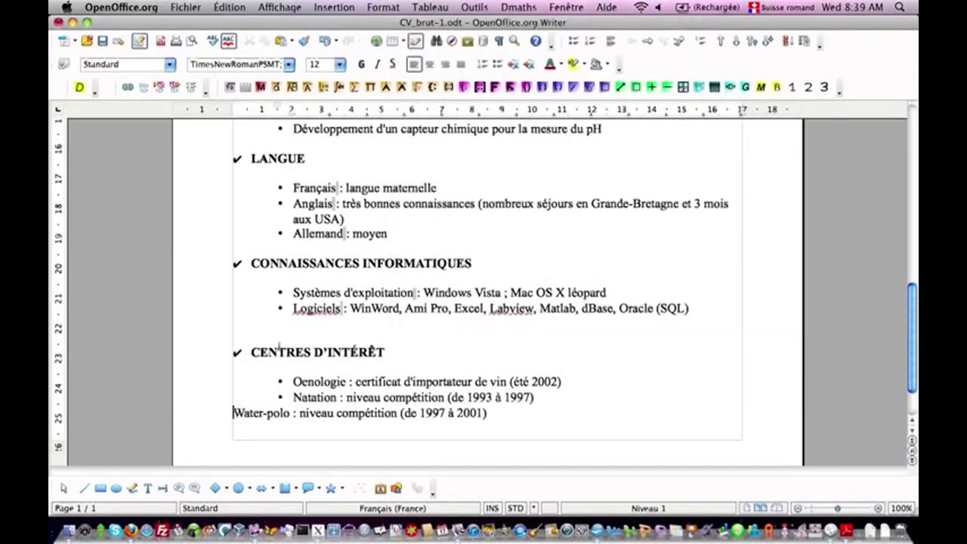
# Step: Choose the small round bullet style for the "Water-polo" line
pyautogui.click(383, 7)
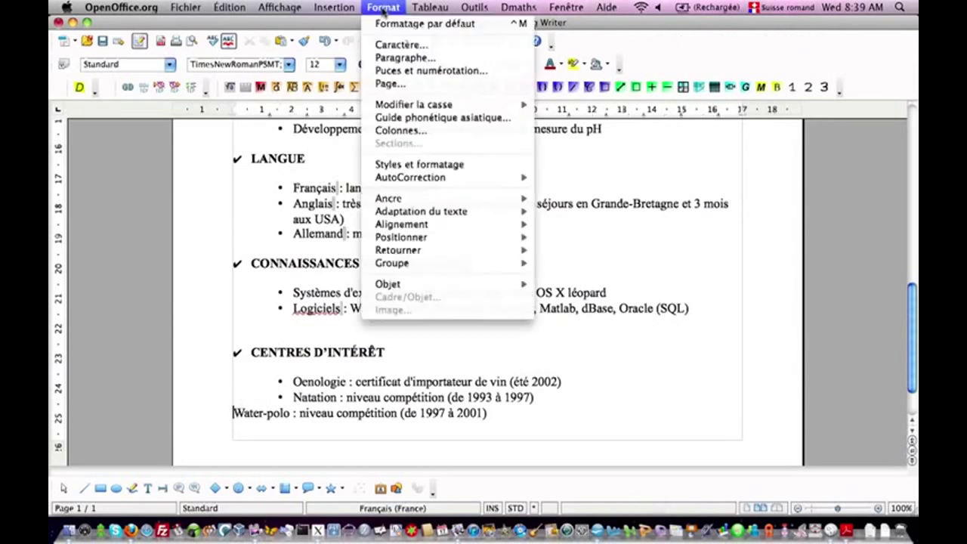
pyautogui.click(394, 71)
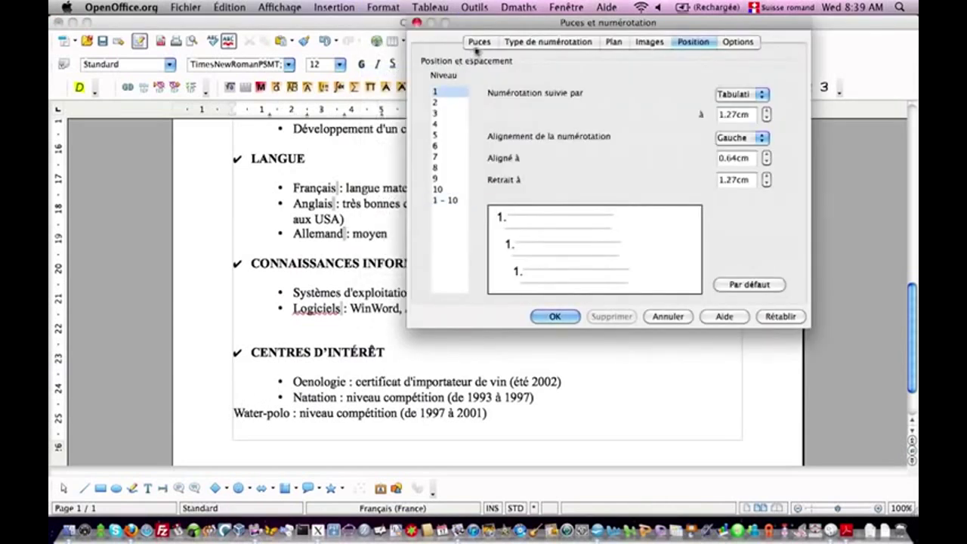
pyautogui.click(478, 43)
# Step: Give the "Water-polo" bullet a 2 cm tab stop, 1.50 cm alignment and 2 cm indent, and apply it
pyautogui.click(691, 42)
pyautogui.click(721, 114)
pyautogui.doubleClick(721, 114)
pyautogui.write('2')
pyautogui.press('Tab')
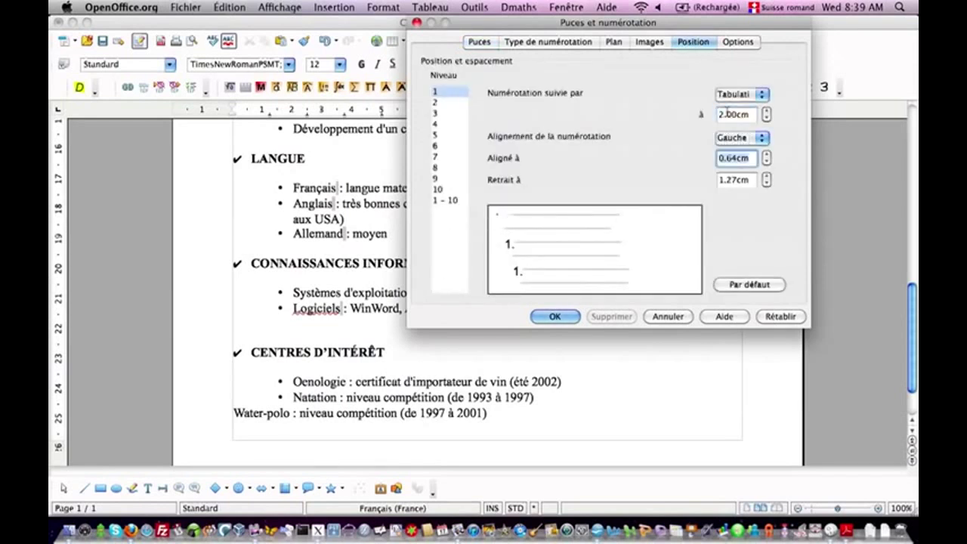
pyautogui.write('1.5')
pyautogui.press('Tab')
pyautogui.write('2')
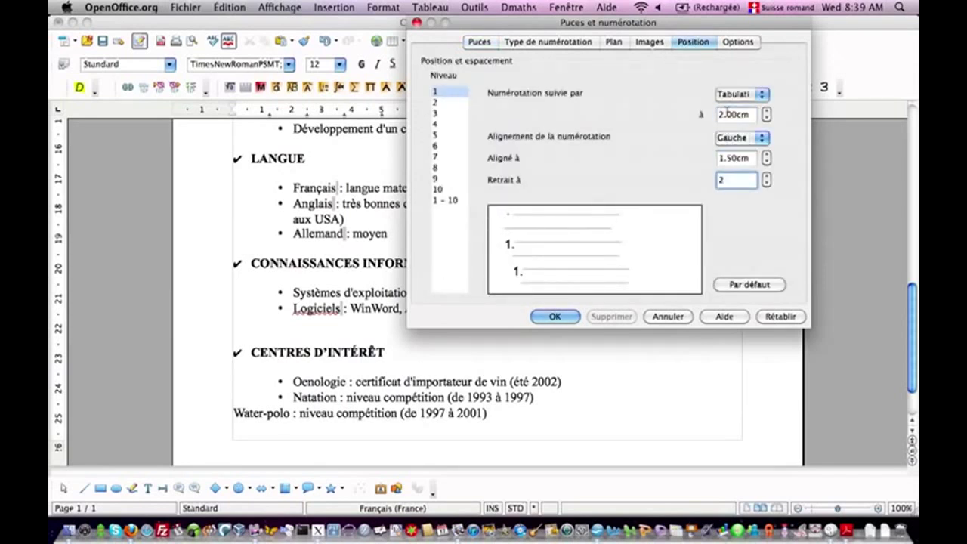
pyautogui.press('Tab')
pyautogui.click(558, 316)
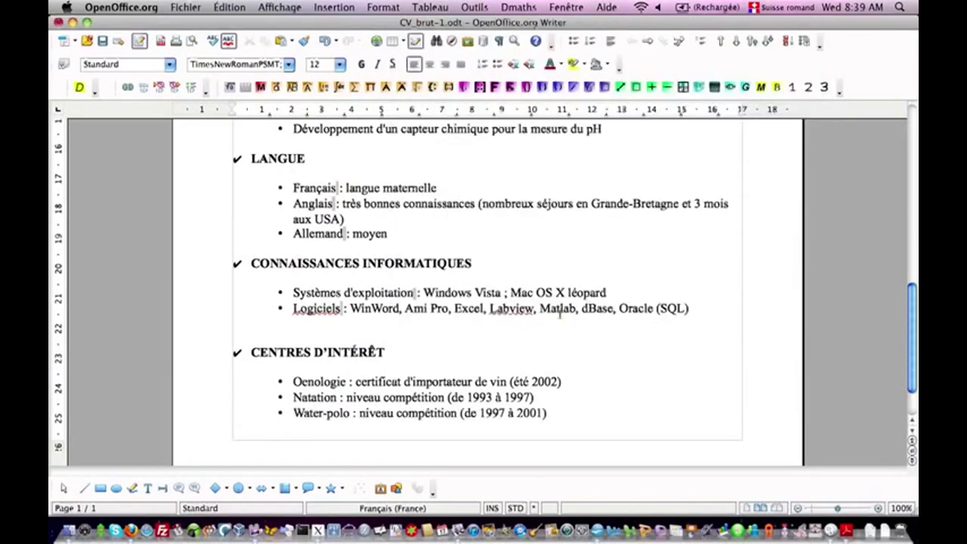
# Step: Add a right-aligned tab stop at 17 cm to the "Maturité gymnasiale" line under ETUDES and insert a tab before 2002
pyautogui.scroll(5, 560, 314)
pyautogui.scroll(8, 560, 313)
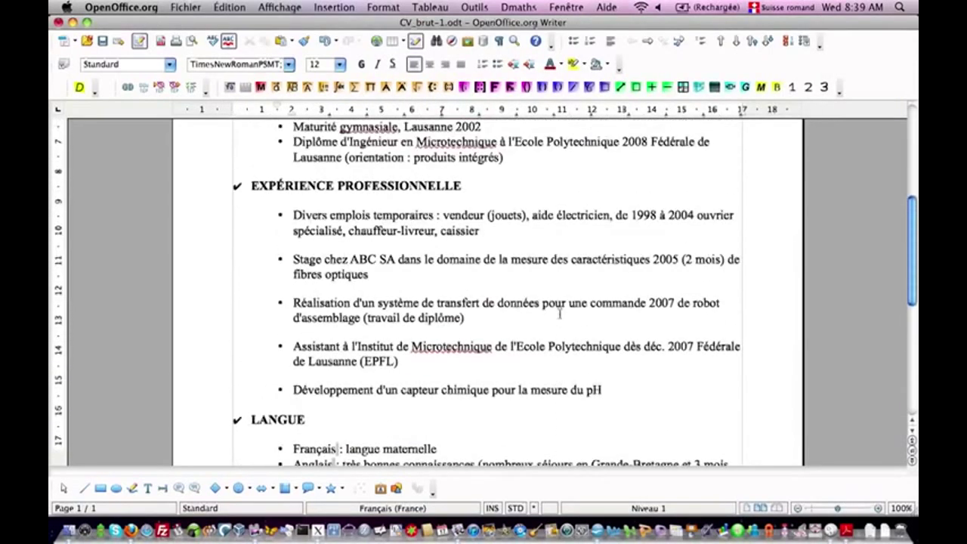
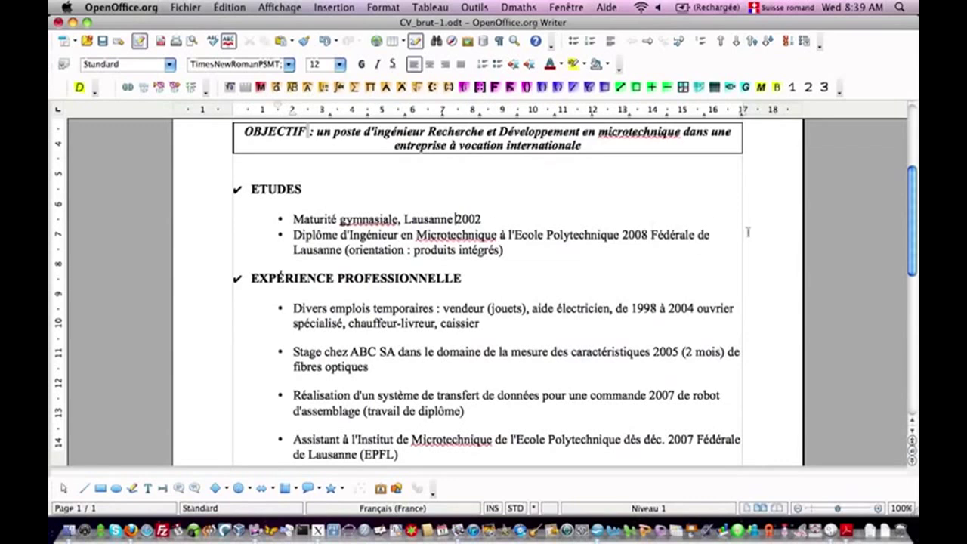
pyautogui.click(431, 7)
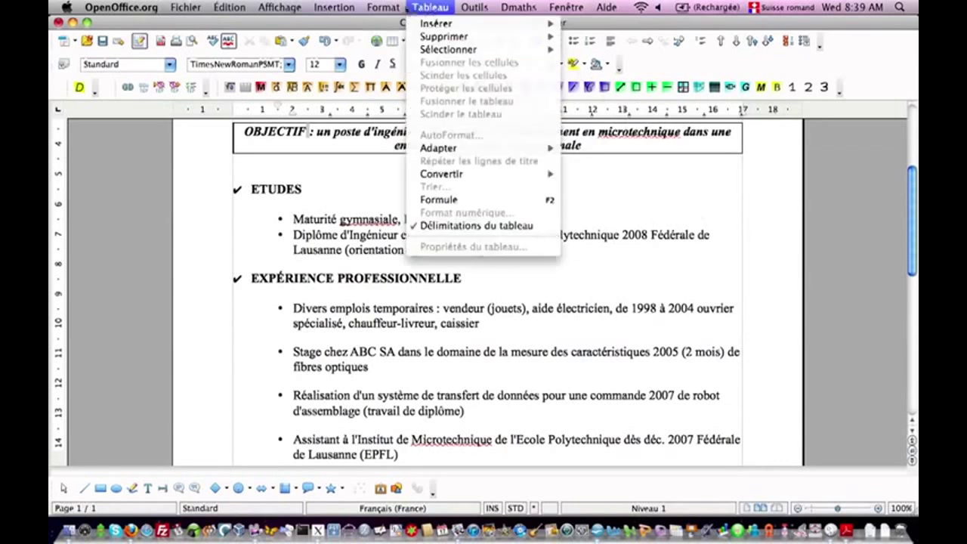
pyautogui.click(423, 60)
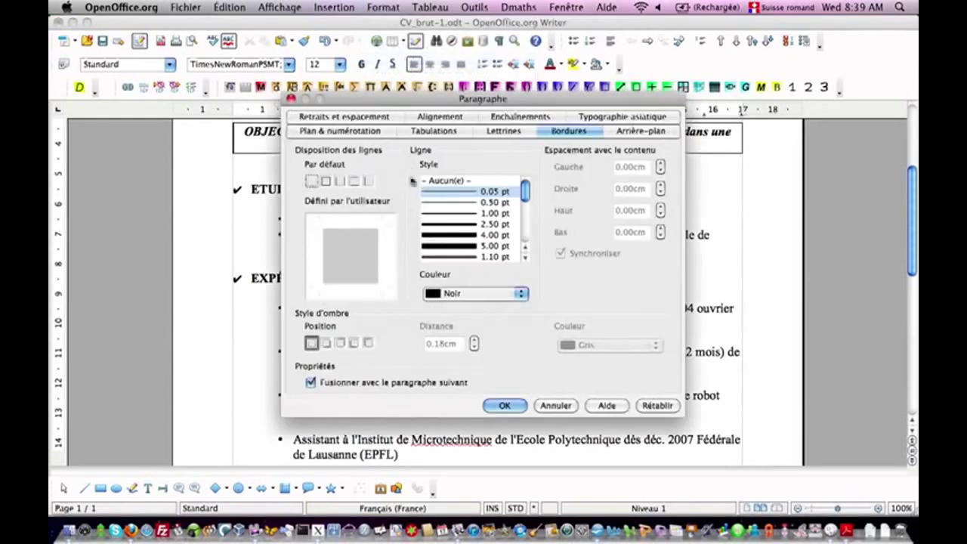
pyautogui.click(427, 133)
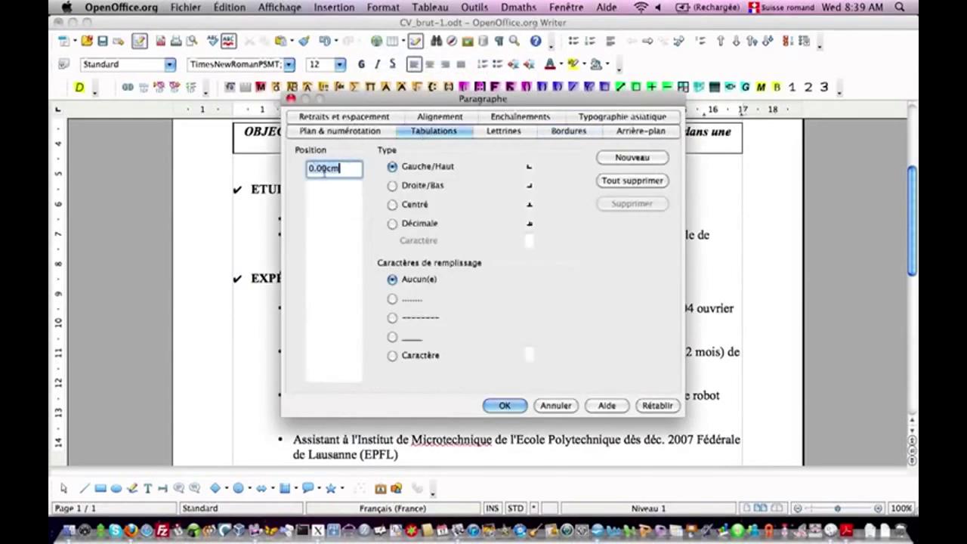
pyautogui.click(325, 169)
pyautogui.moveTo(325, 169); pyautogui.dragTo(296, 174)
pyautogui.write('17')
pyautogui.press('Tab')
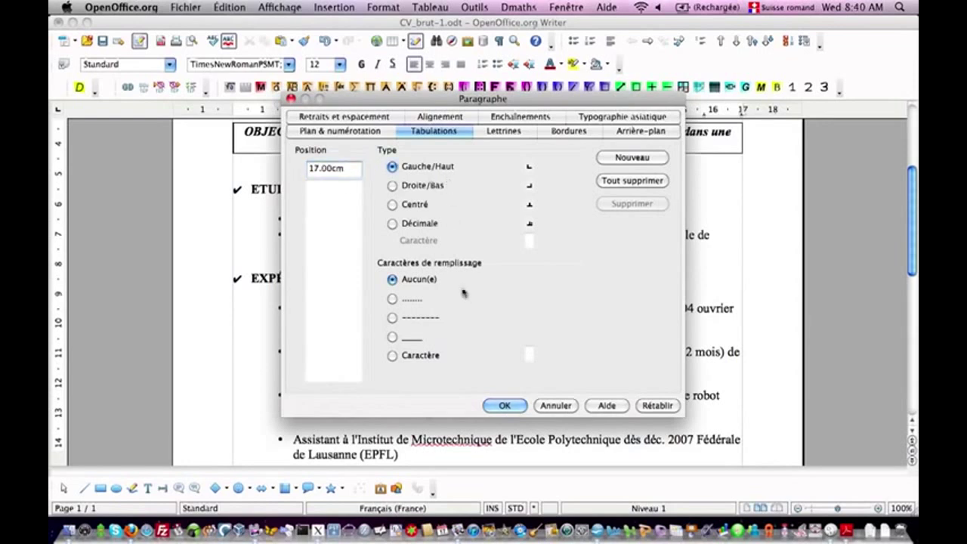
pyautogui.click(427, 187)
pyautogui.click(503, 405)
pyautogui.press('Tab')
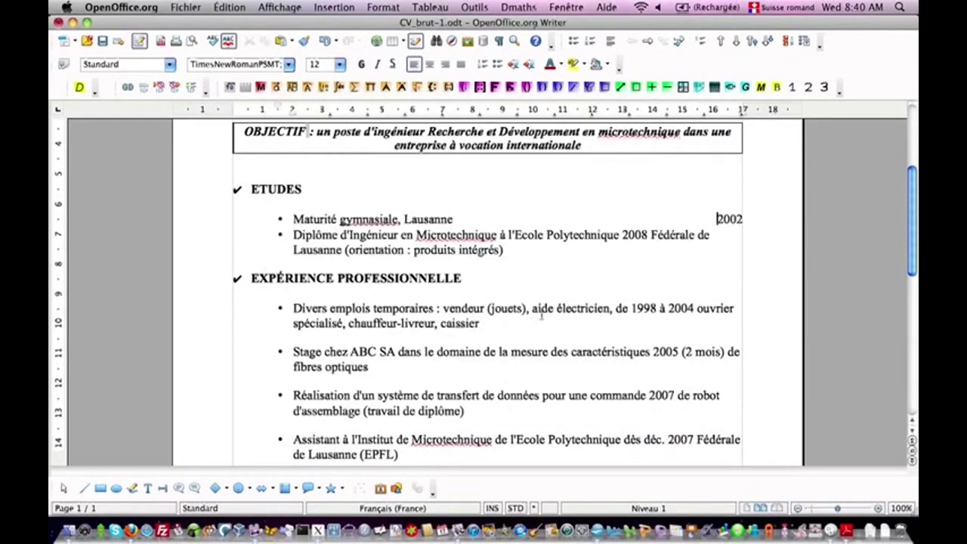
# Step: Break the "Diplôme d'Ingénieur" entry after 2008, keeping "Fédérale de Lausanne" on a second line of the same bullet
pyautogui.click(650, 234)
pyautogui.press('BackSpace')
pyautogui.press('Return')
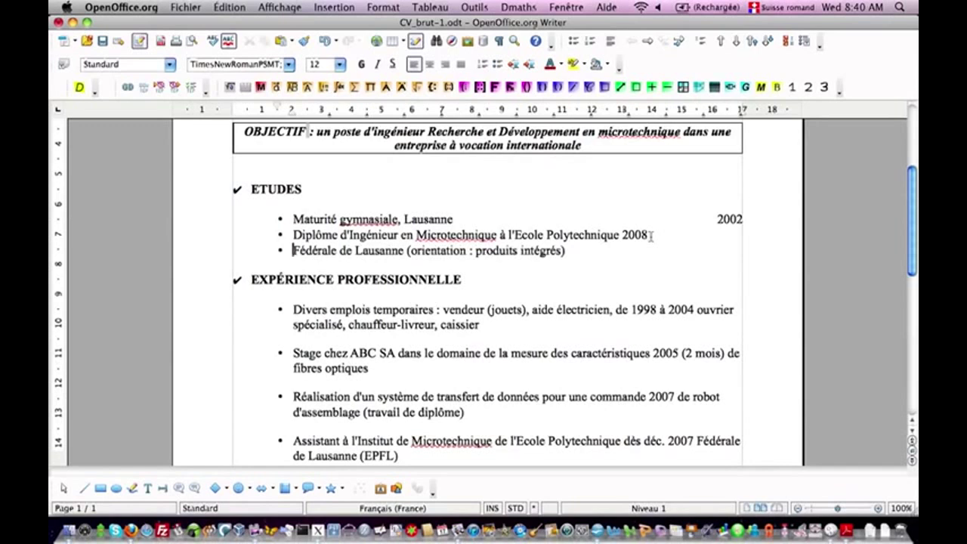
pyautogui.press('BackSpace')
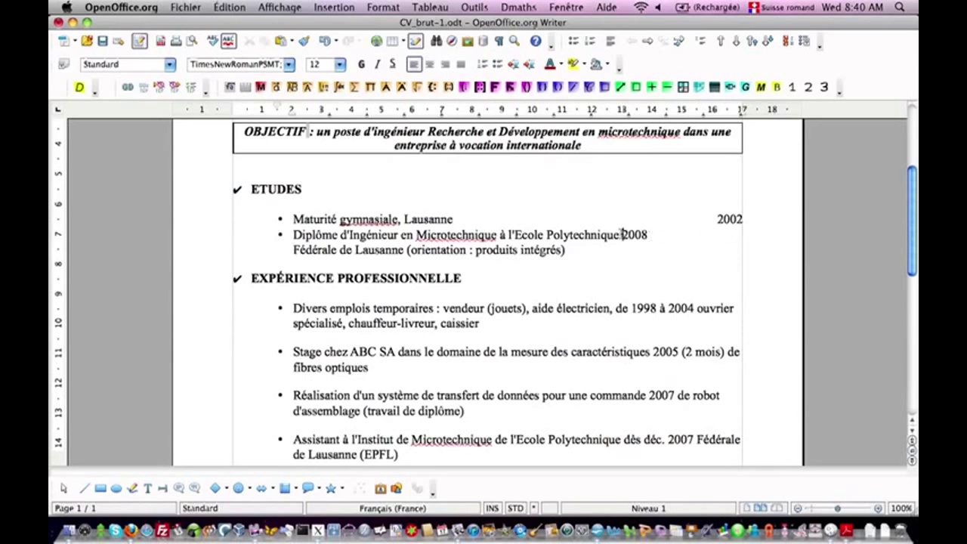
# Step: Add a right-aligned tab stop at 17 cm to the "Diplôme d'Ingénieur" entry and insert a tab before 2008
pyautogui.click(386, 7)
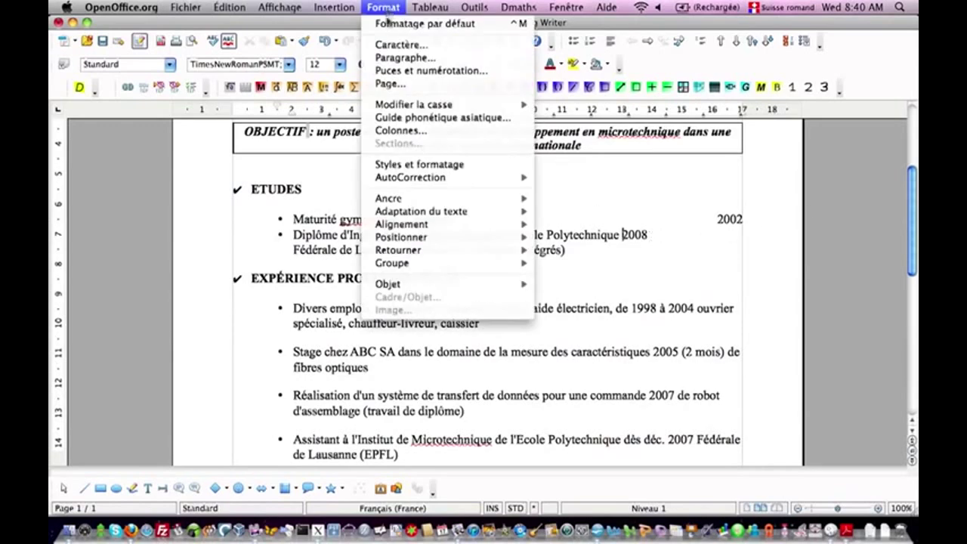
pyautogui.click(400, 62)
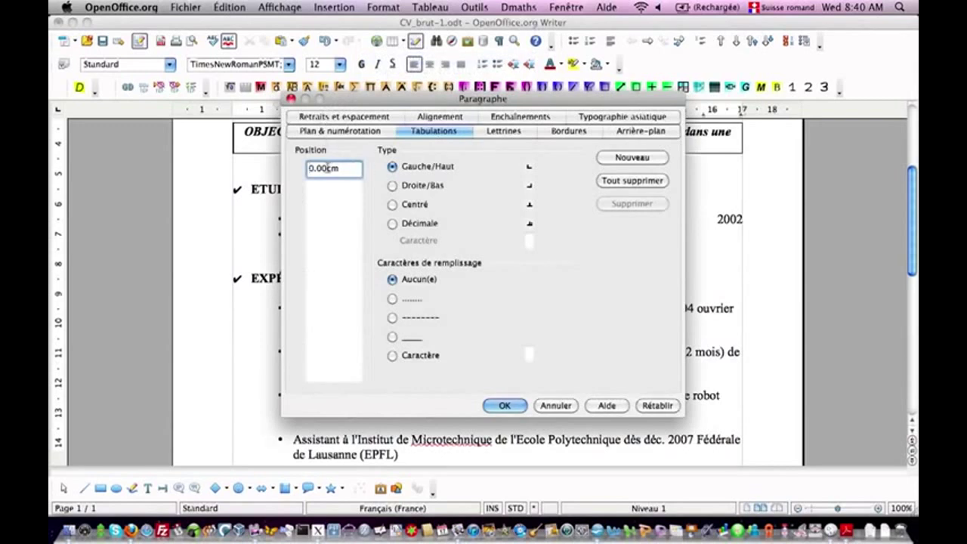
pyautogui.write('17cm')
pyautogui.click(392, 185)
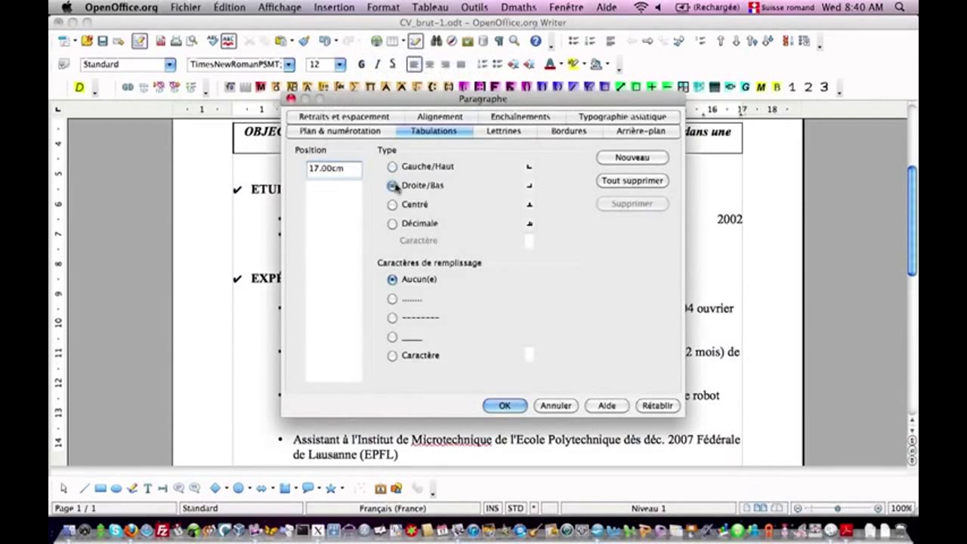
pyautogui.click(505, 406)
pyautogui.click(505, 406)
pyautogui.press('Tab')
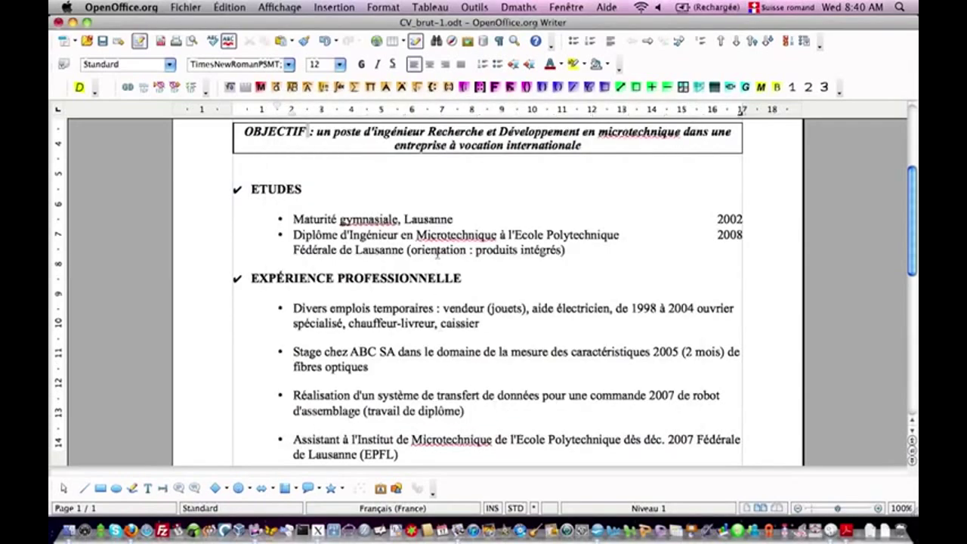
pyautogui.scroll(-2, 388, 277)
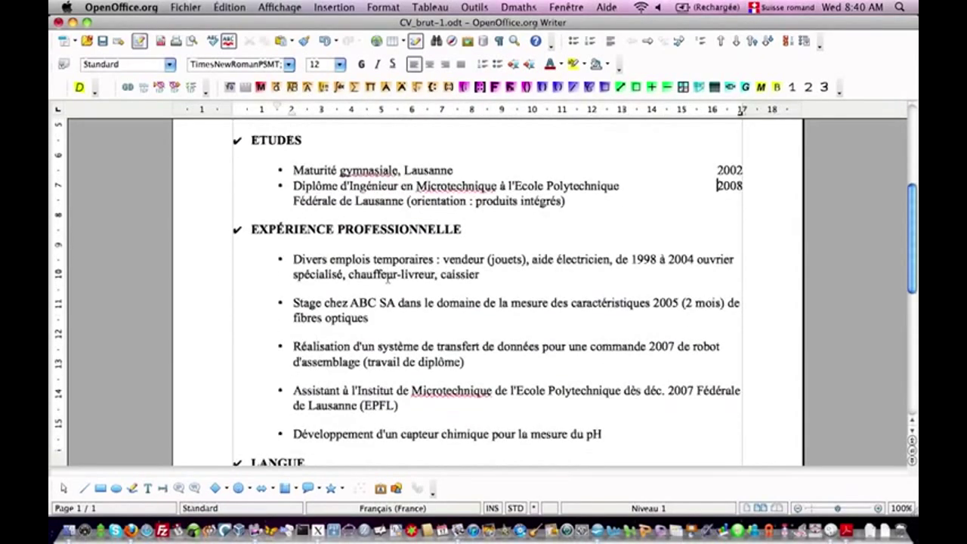
# Step: Break the "Divers emplois temporaires" entry after 2004, keeping "ouvrier spécialisé" on a second line of the same bullet
pyautogui.click(696, 259)
pyautogui.press('BackSpace')
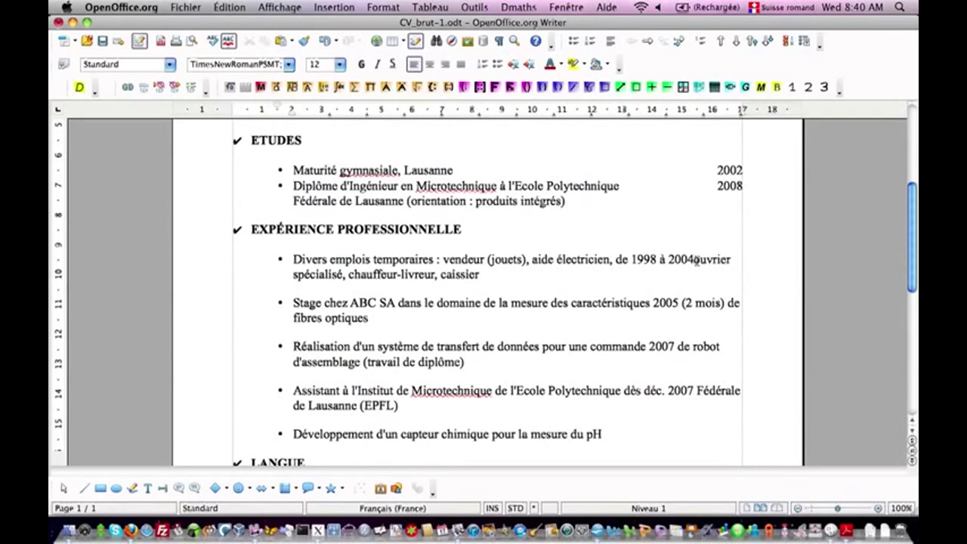
pyautogui.hotkey('shift', 'Return')
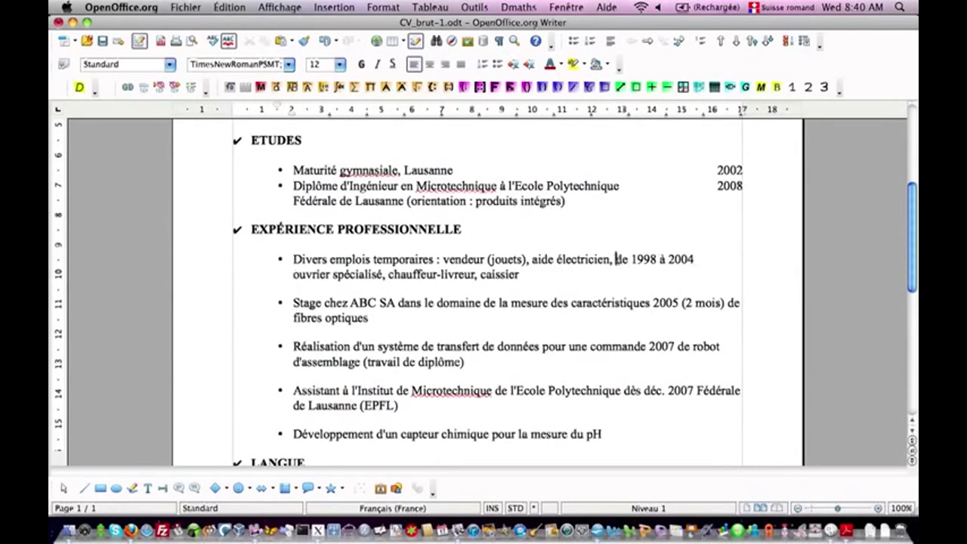
# Step: Add a right-aligned tab stop at 17 cm to the "Divers emplois temporaires" entry and insert a tab before "de 1998 à 2004"
pyautogui.click(383, 7)
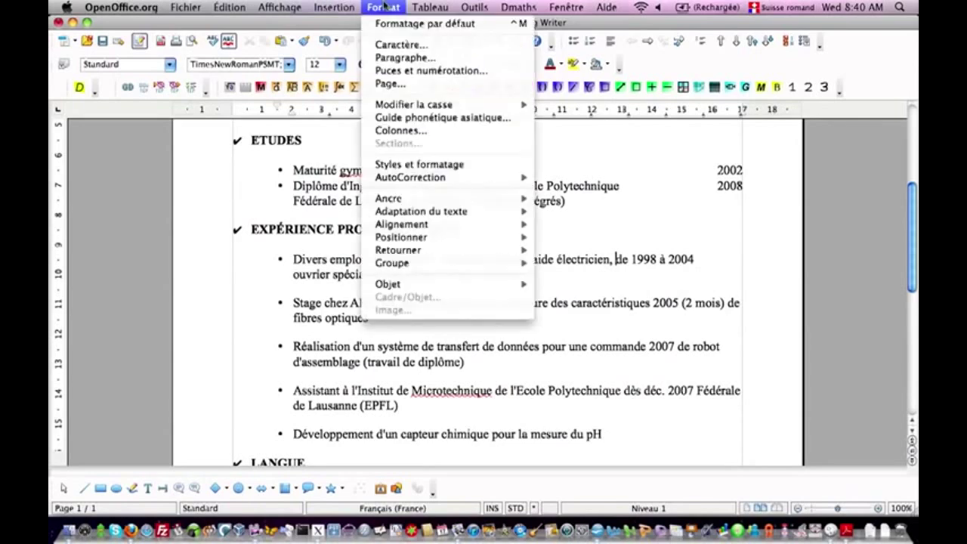
pyautogui.click(398, 58)
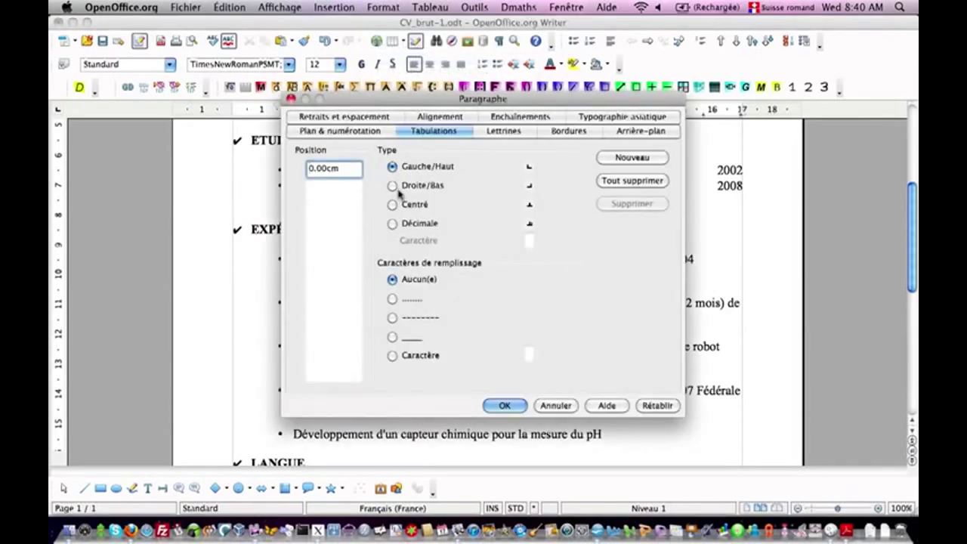
pyautogui.click(392, 185)
pyautogui.doubleClick(330, 171)
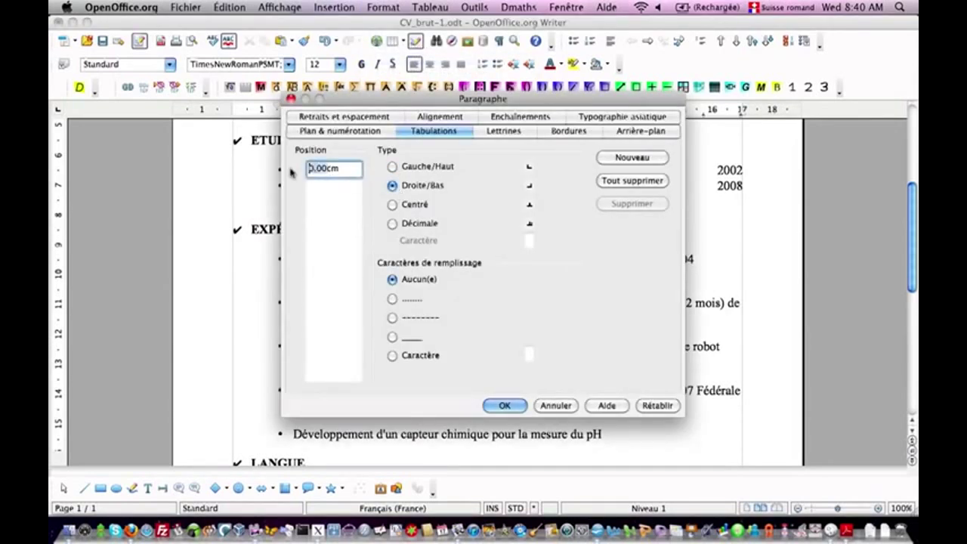
pyautogui.write('17')
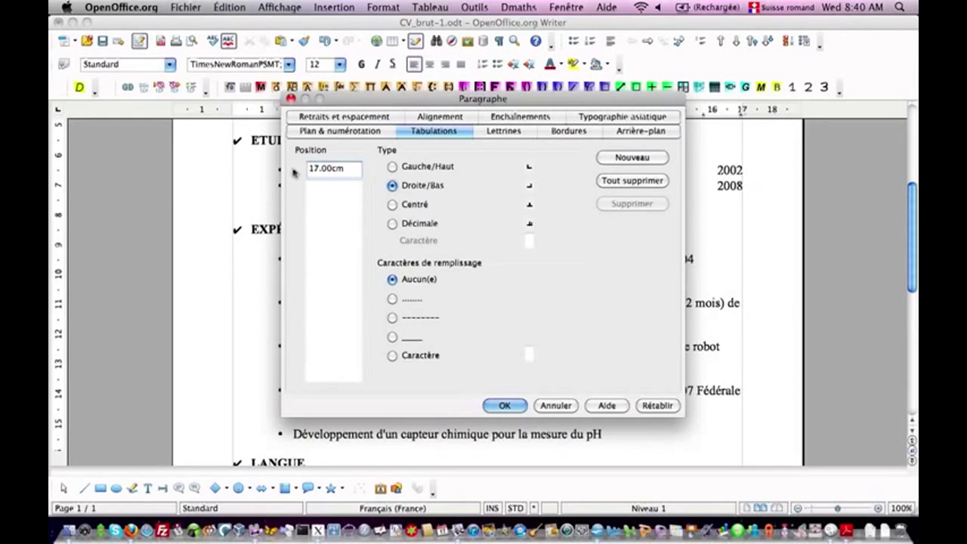
pyautogui.click(503, 407)
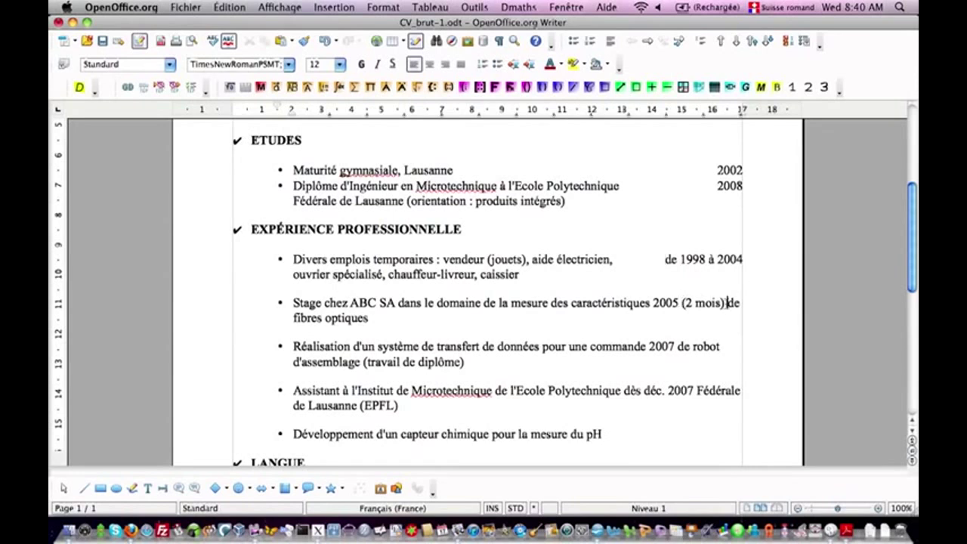
# Step: Break the "Stage chez ABC SA" entry after "(2 mois)" within its bullet and push 2005 to a right-aligned tab stop at 17 cm
pyautogui.press('Return')
pyautogui.press('BackSpace')
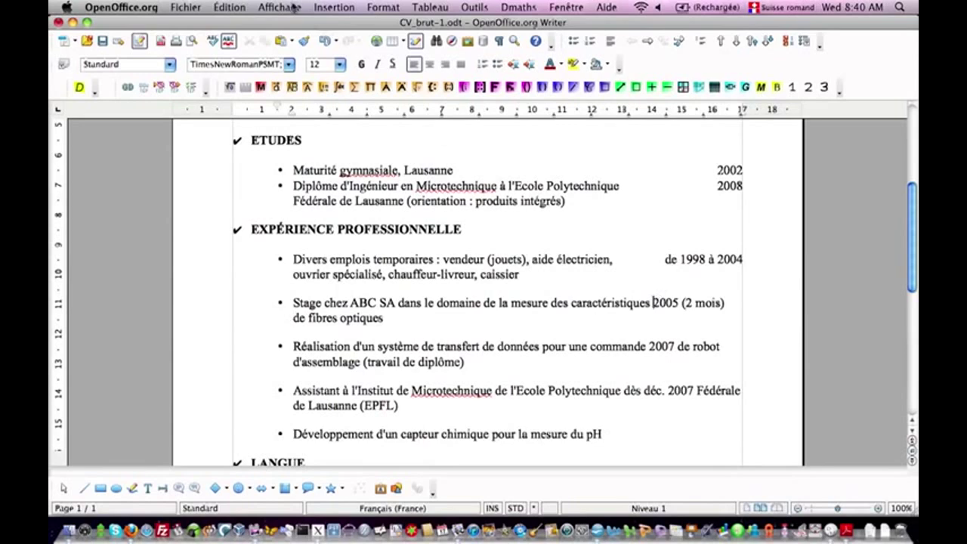
pyautogui.click(383, 7)
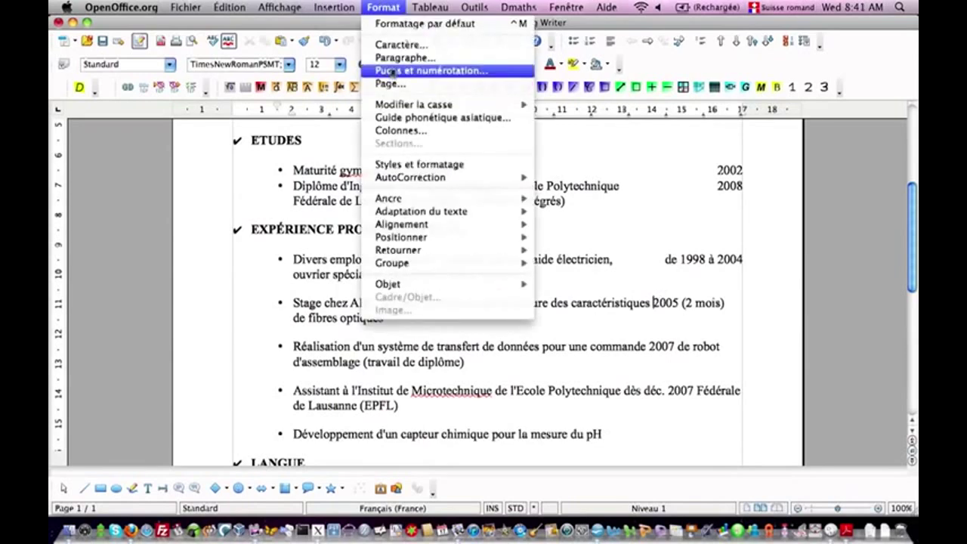
pyautogui.click(398, 61)
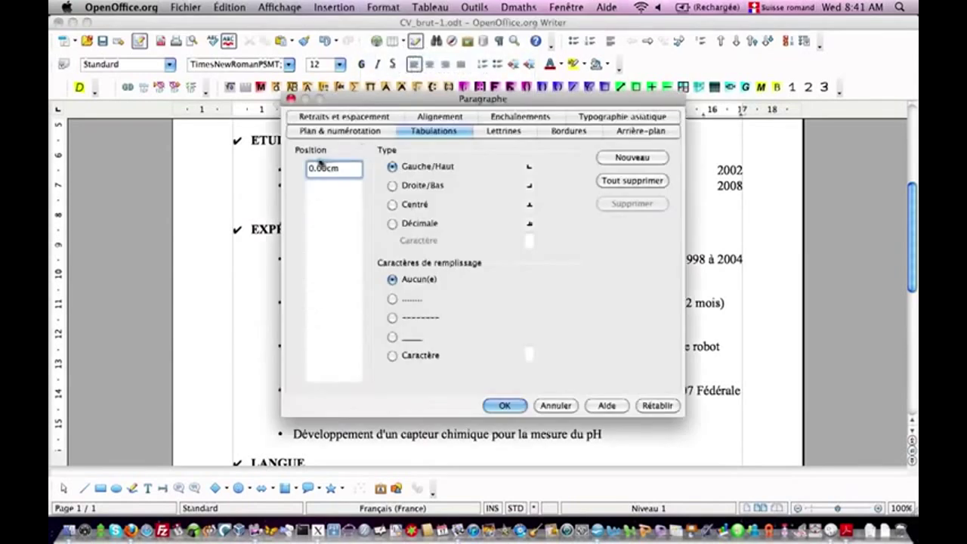
pyautogui.moveTo(329, 171); pyautogui.dragTo(309, 169)
pyautogui.write('17.00')
pyautogui.click(392, 185)
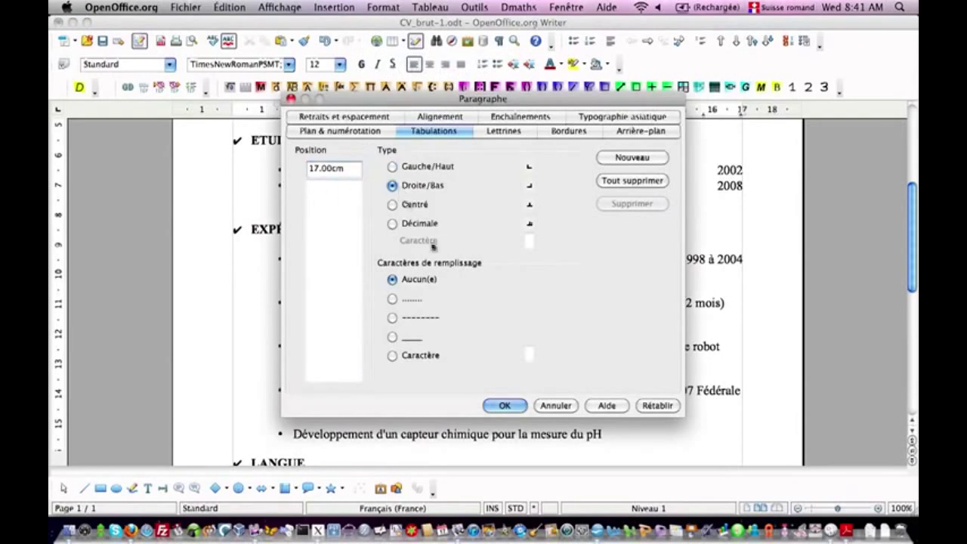
pyautogui.click(504, 406)
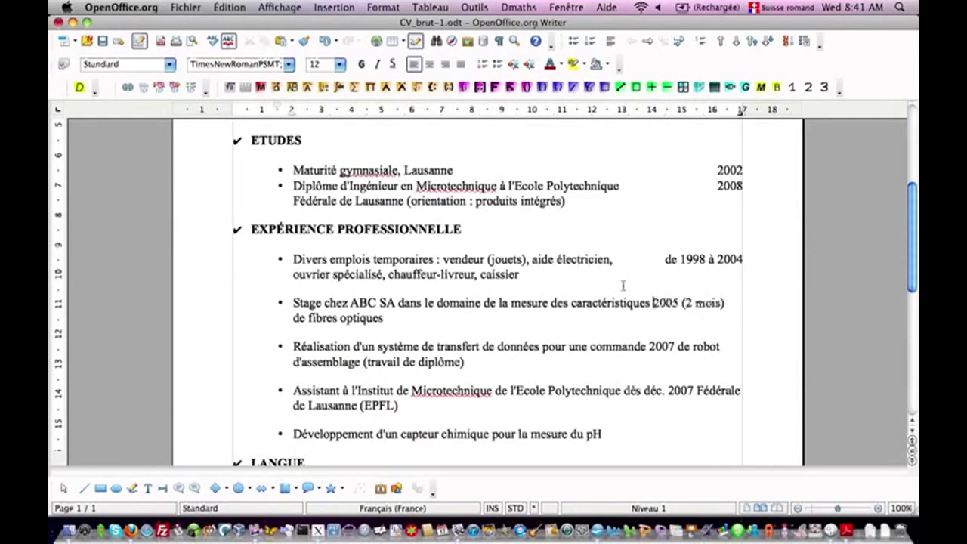
# Step: Break the "Réalisation d'un système" entry after 2007, keeping "de robot d'assemblage" on a second line of the same bullet
pyautogui.click(676, 347)
pyautogui.press('Return')
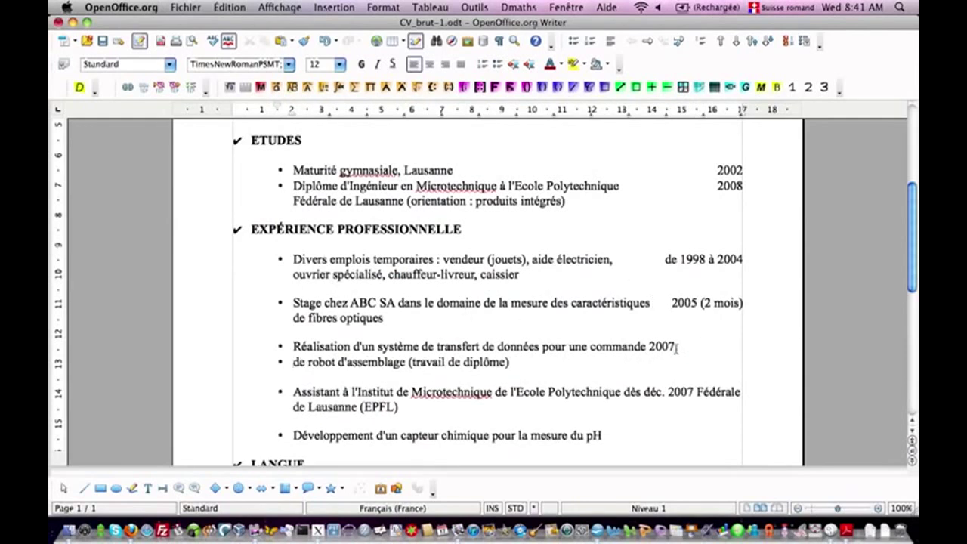
pyautogui.press('BackSpace')
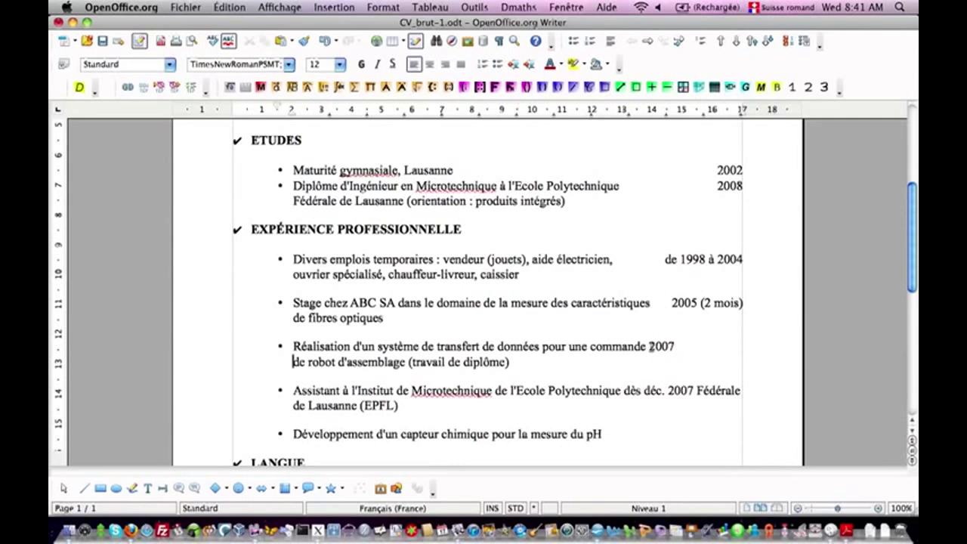
pyautogui.click(383, 8)
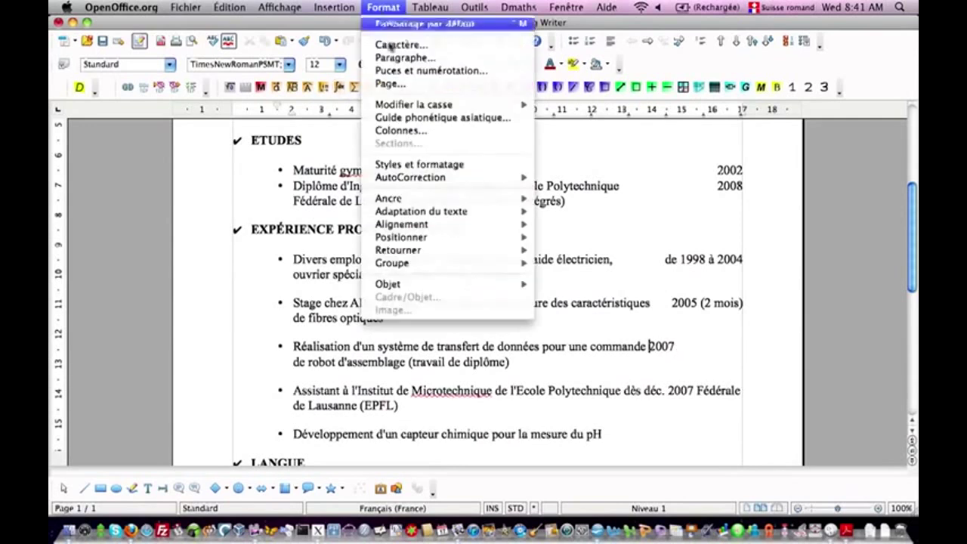
pyautogui.click(402, 71)
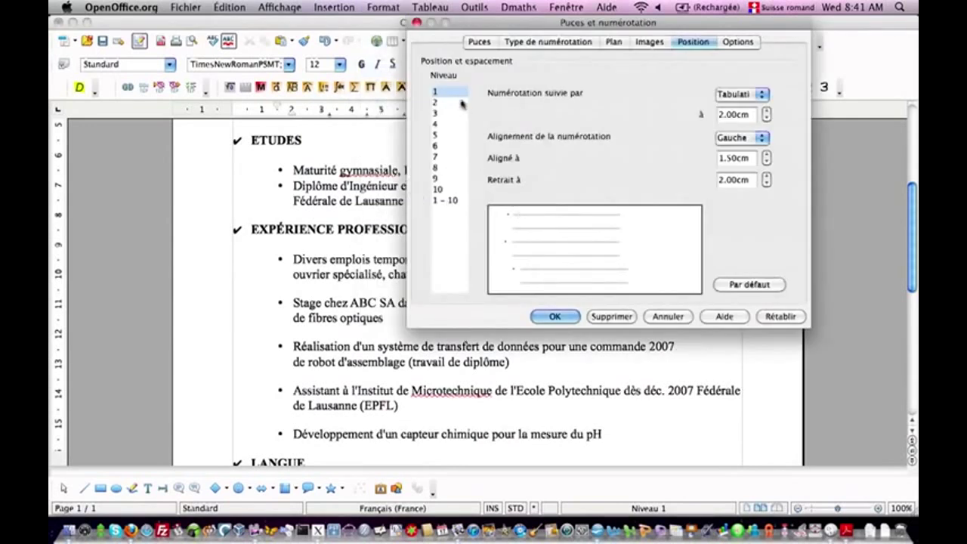
pyautogui.press('Return')
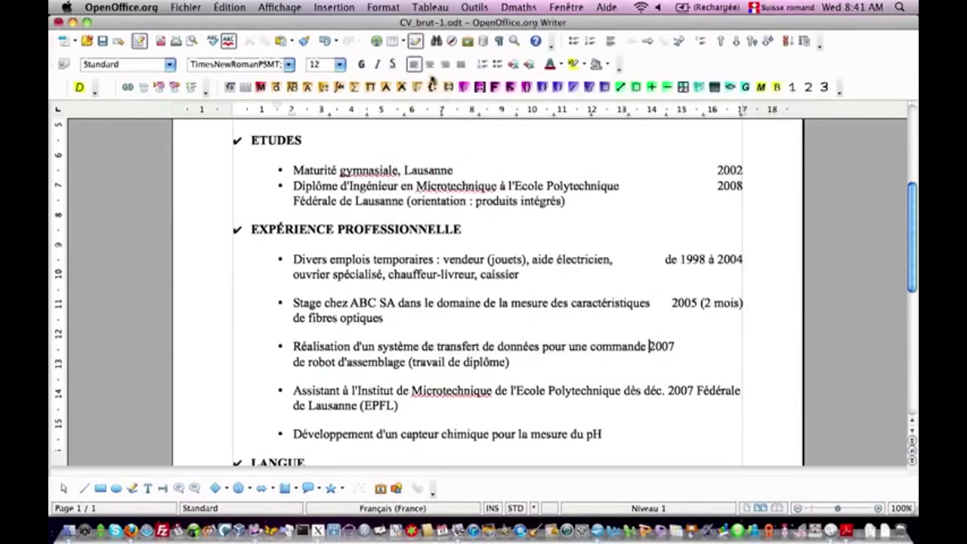
# Step: Add a right-aligned tab stop at 17 cm to the "Réalisation d'un système" entry and insert a tab before 2007
pyautogui.click(383, 8)
pyautogui.click(405, 58)
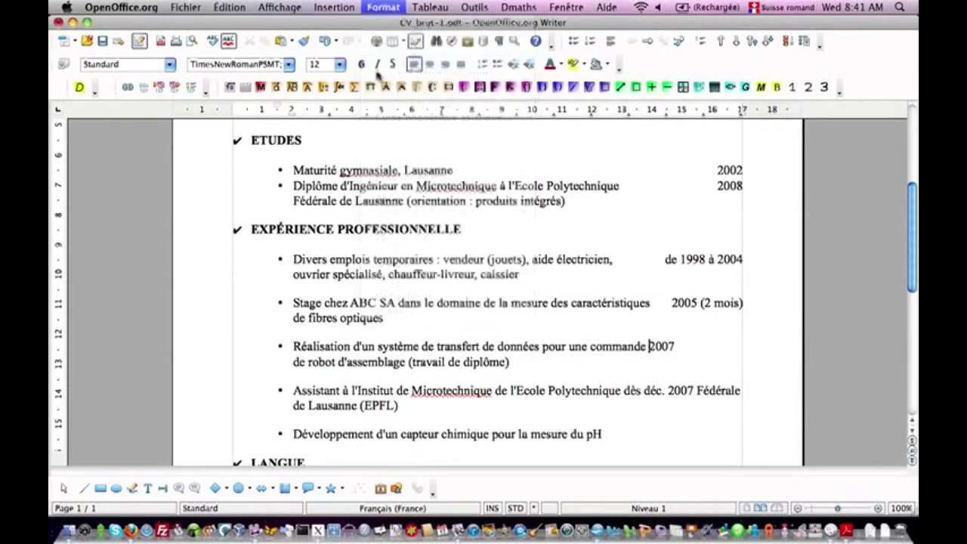
pyautogui.moveTo(327, 169); pyautogui.dragTo(295, 172)
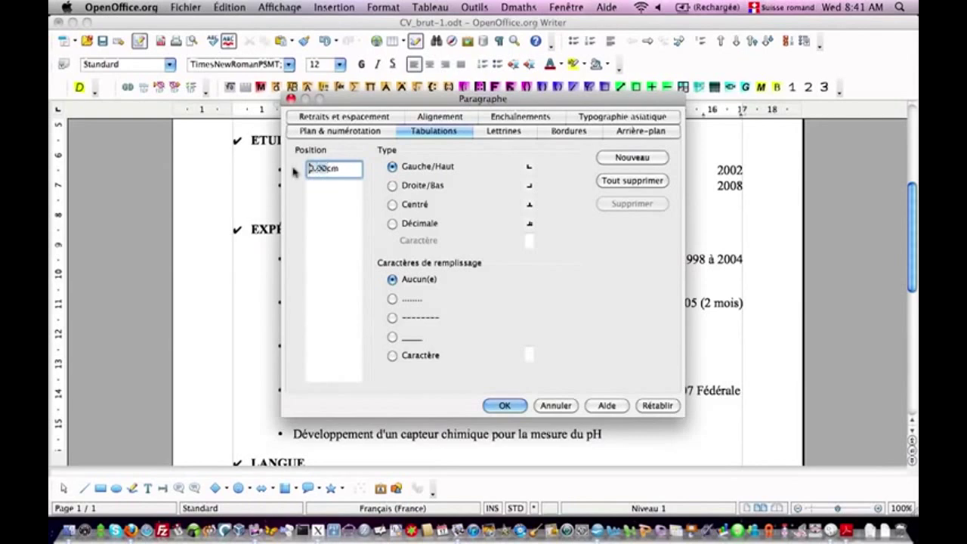
pyautogui.write('17')
pyautogui.click(403, 187)
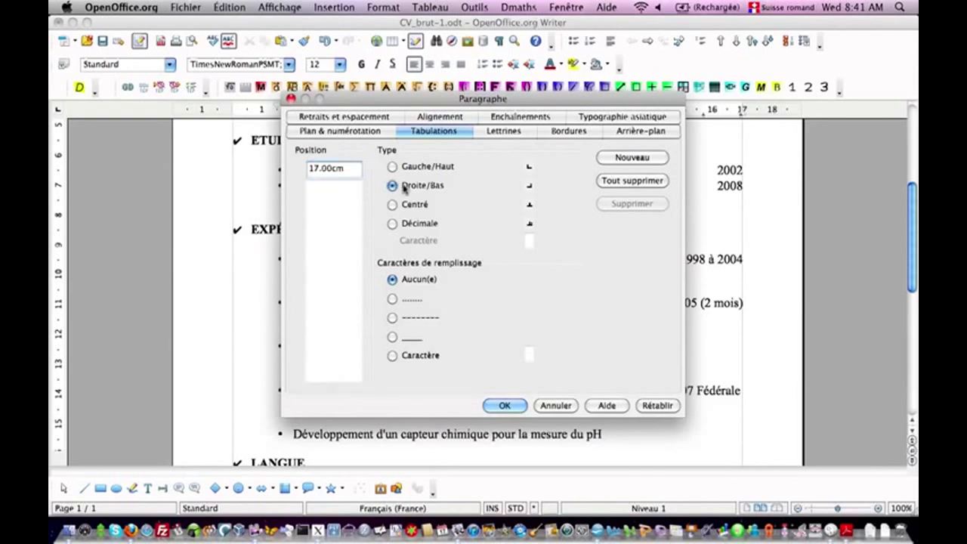
pyautogui.click(504, 406)
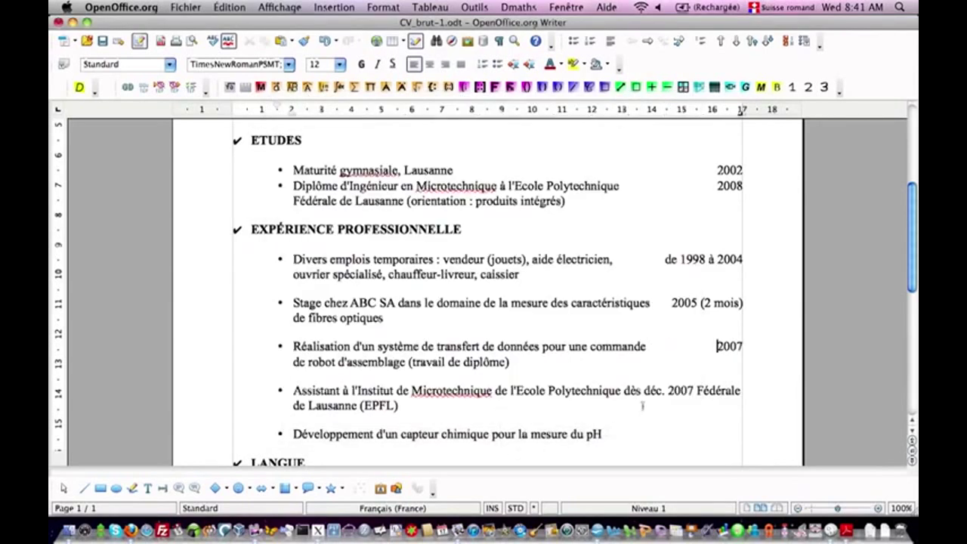
# Step: Split the "Assistant à l'Institut" entry after 2007 and push "dès déc. 2007" to a right-aligned tab stop at 17 cm
pyautogui.press('Return')
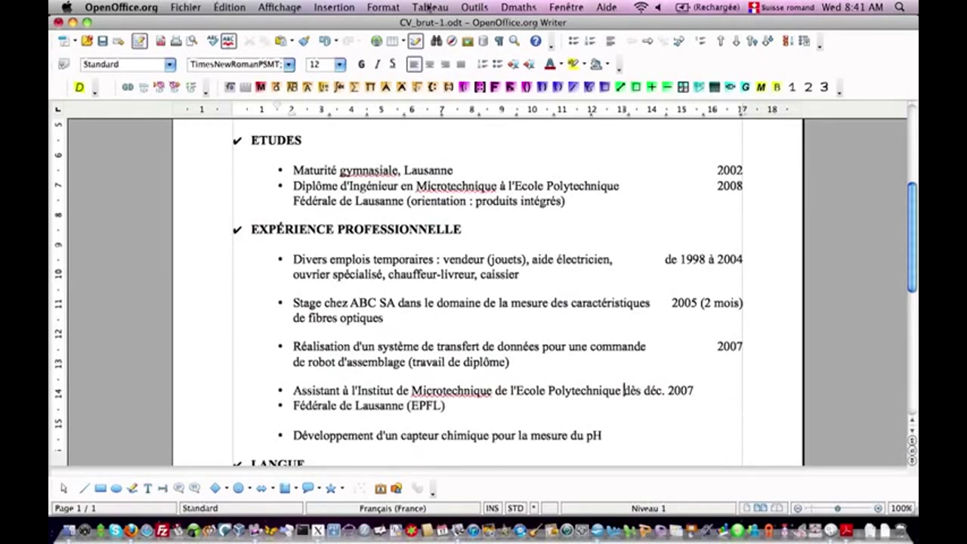
pyautogui.click(385, 6)
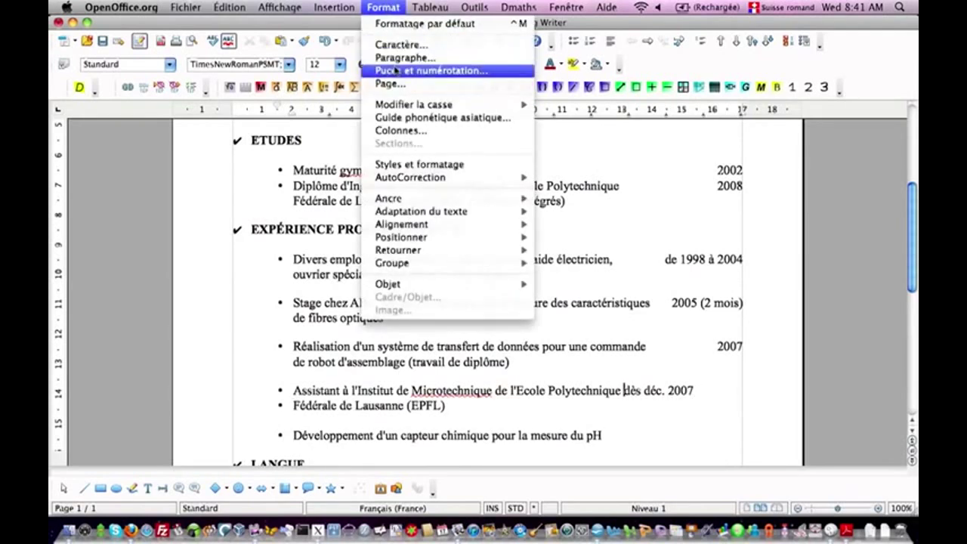
pyautogui.click(400, 57)
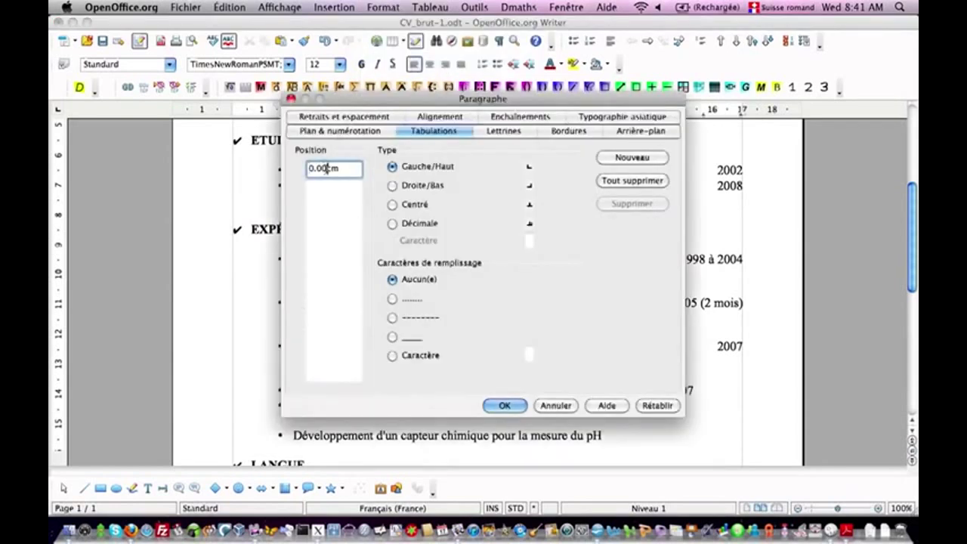
pyautogui.moveTo(327, 167); pyautogui.dragTo(297, 172)
pyautogui.write('17')
pyautogui.press('Tab')
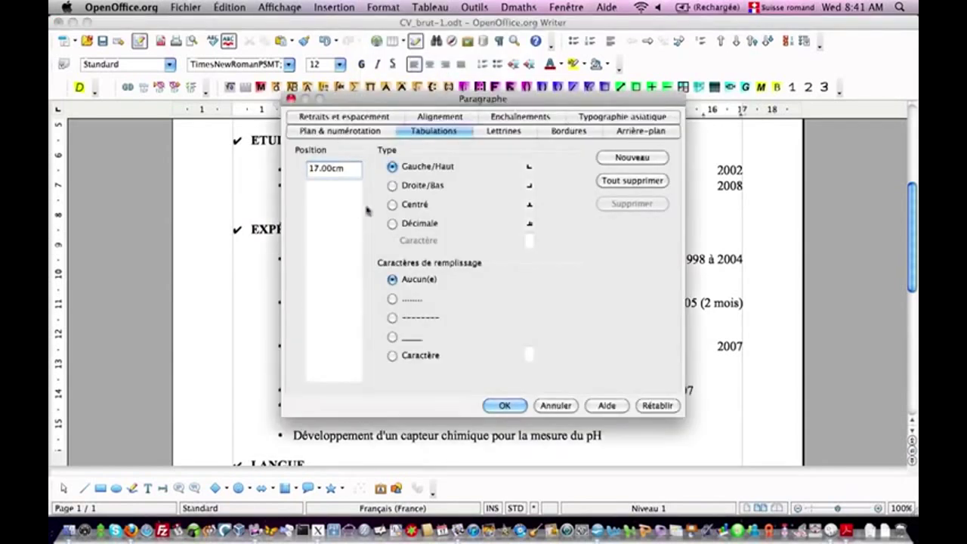
pyautogui.click(412, 186)
pyautogui.click(500, 405)
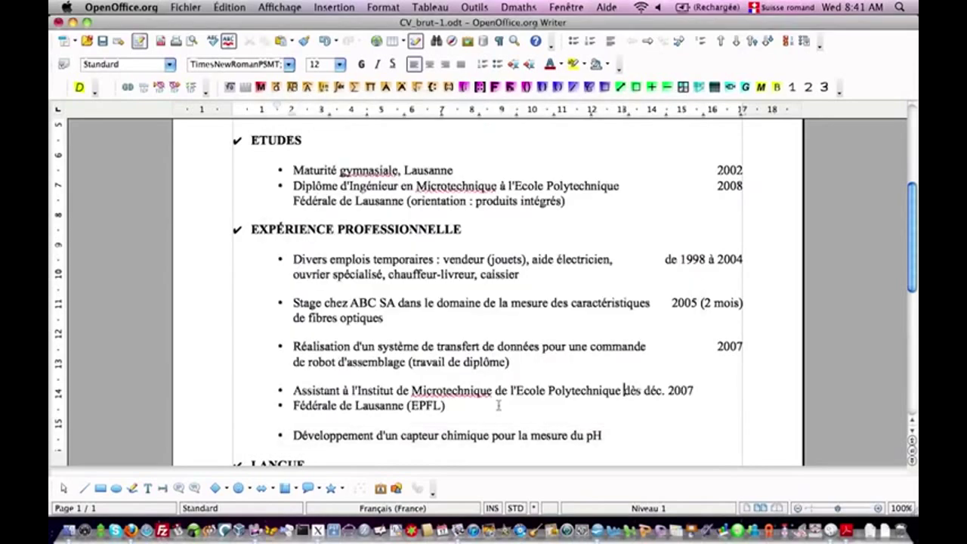
pyautogui.press('Tab')
# Step: Add a left-aligned tab stop at 4 cm to the "Français" line under LANGUE and insert a tab before "langue maternelle"
pyautogui.scroll(-5, 487, 345)
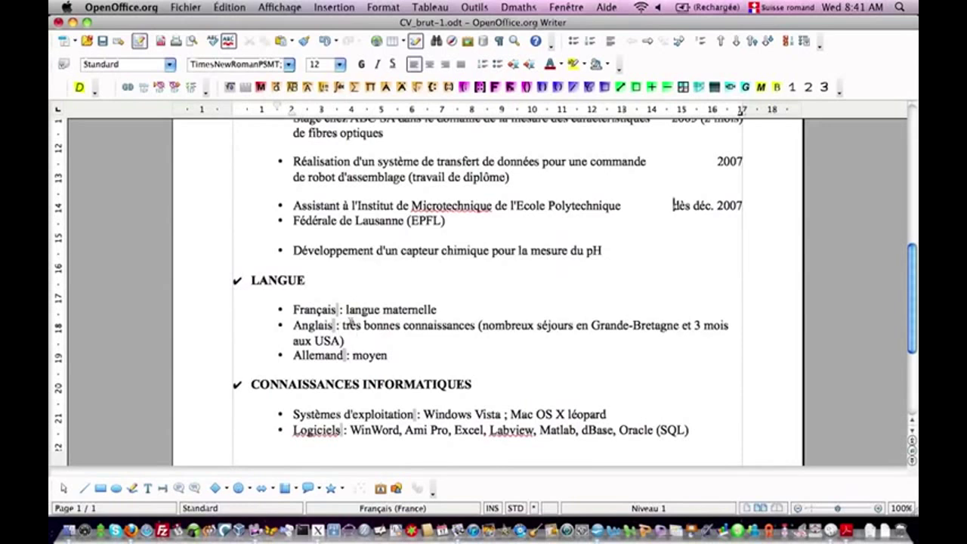
pyautogui.click(347, 308)
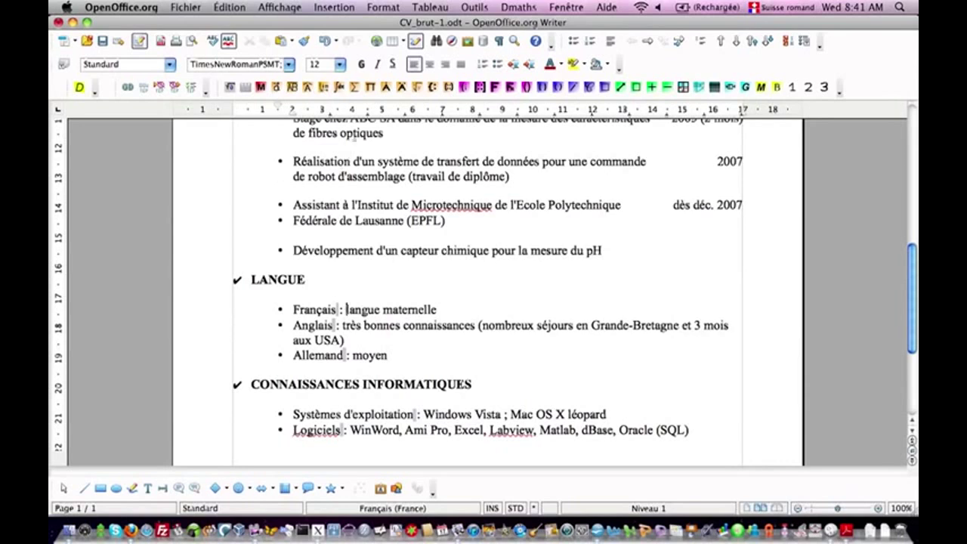
pyautogui.click(382, 8)
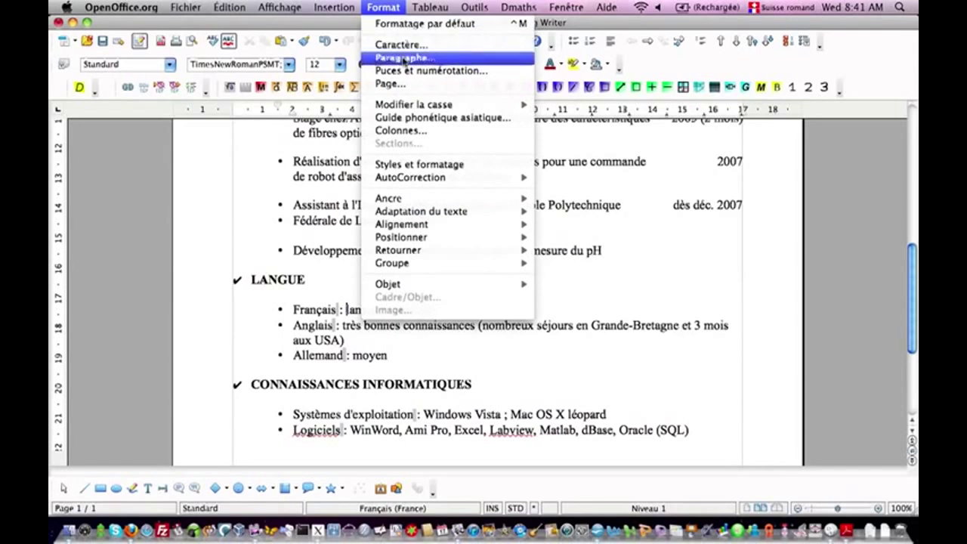
pyautogui.click(404, 59)
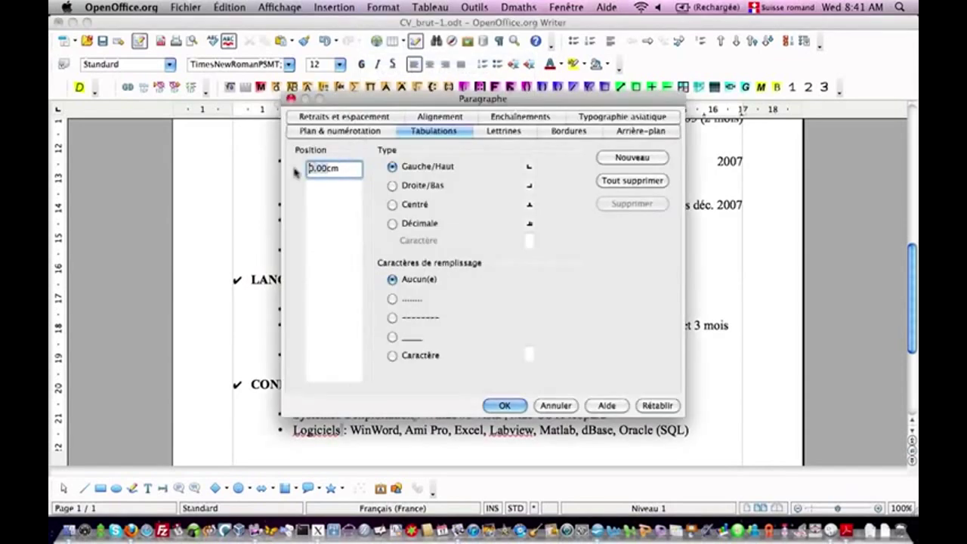
pyautogui.write('4')
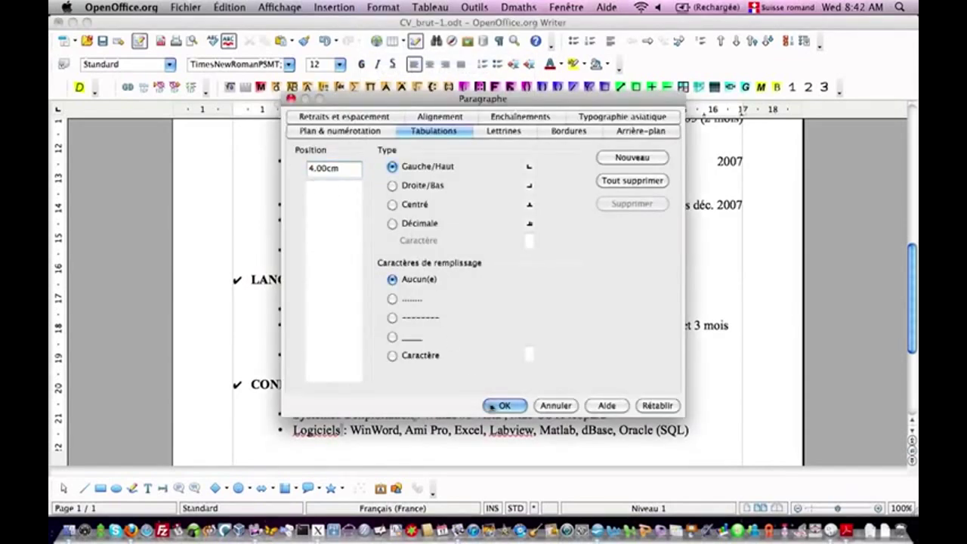
pyautogui.click(492, 406)
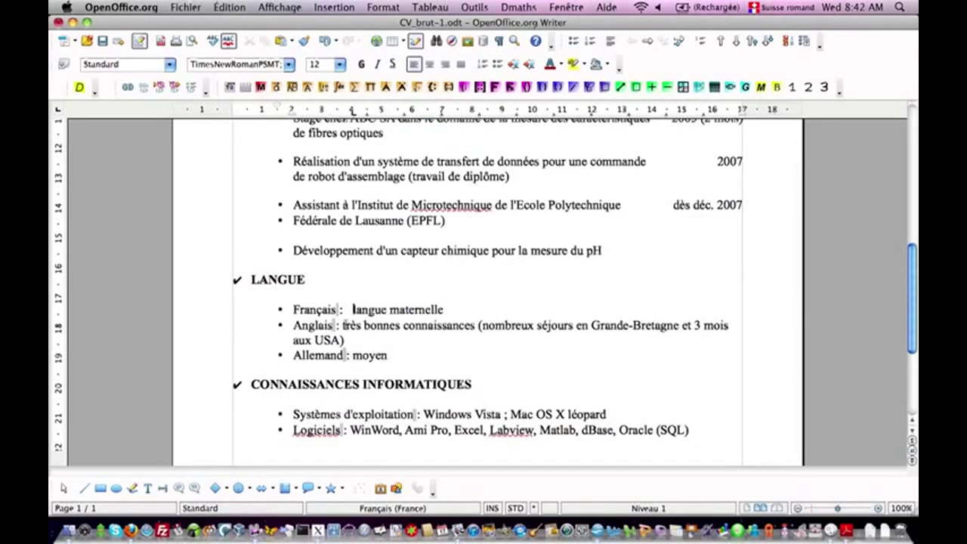
# Step: Add a left-aligned tab stop at 4 cm to the "Anglais" line and insert a tab before "très bonnes connaissances"
pyautogui.click(382, 7)
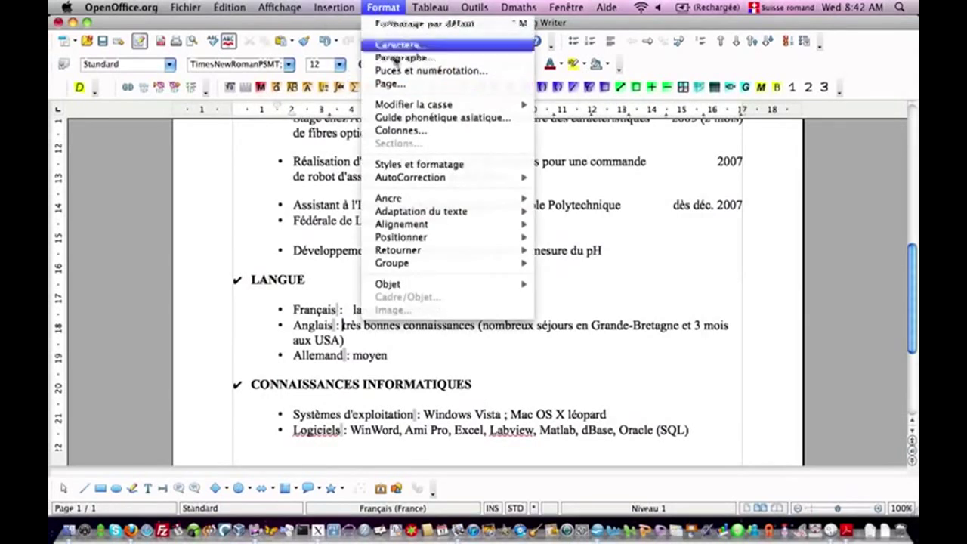
pyautogui.click(398, 59)
pyautogui.moveTo(326, 168); pyautogui.dragTo(285, 161)
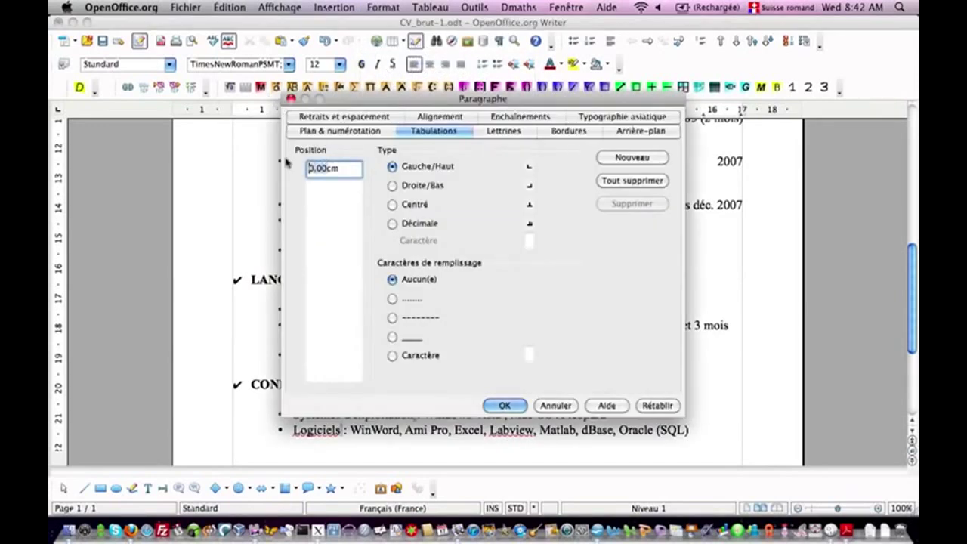
pyautogui.write('4')
pyautogui.press('Tab')
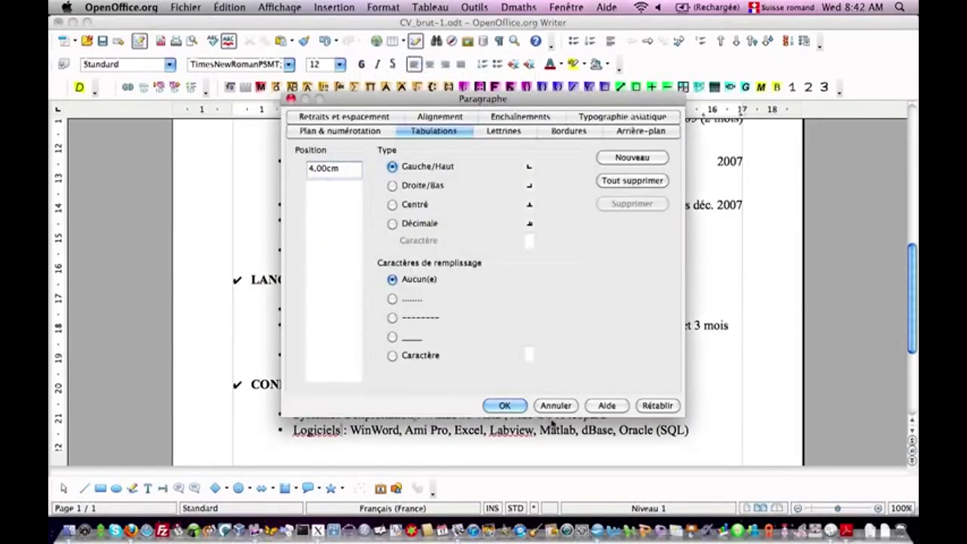
pyautogui.click(504, 405)
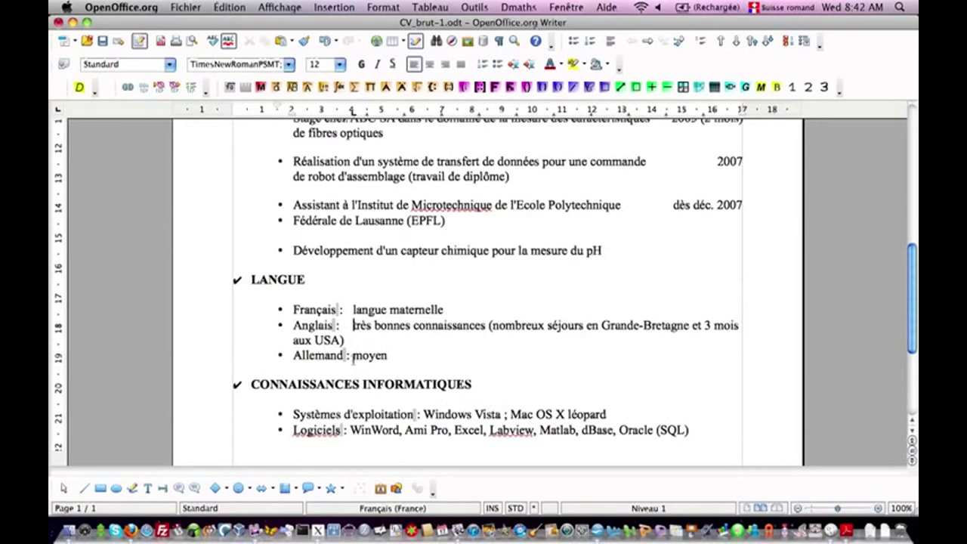
# Step: Add a left-aligned tab stop at 4 cm to the "Allemand" line under LANGUE
pyautogui.click(382, 7)
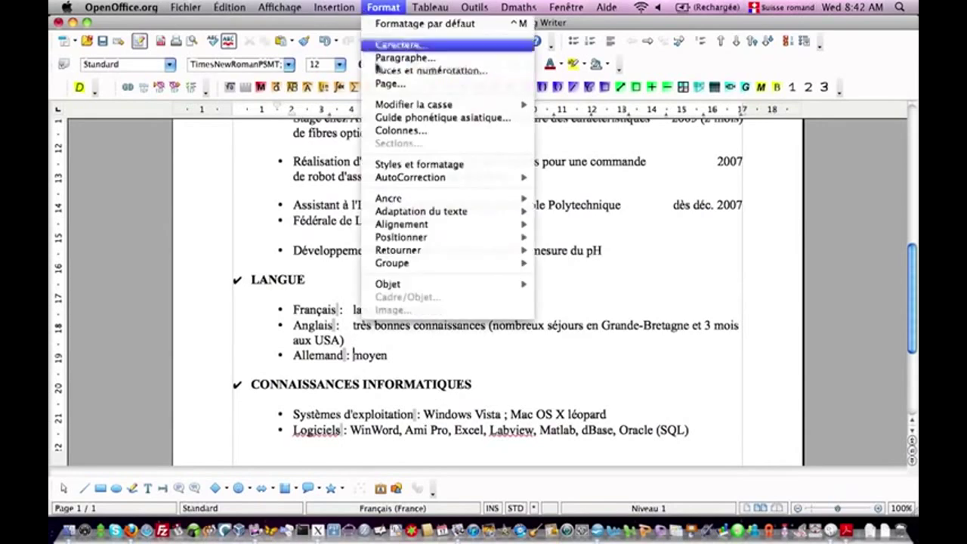
pyautogui.click(390, 61)
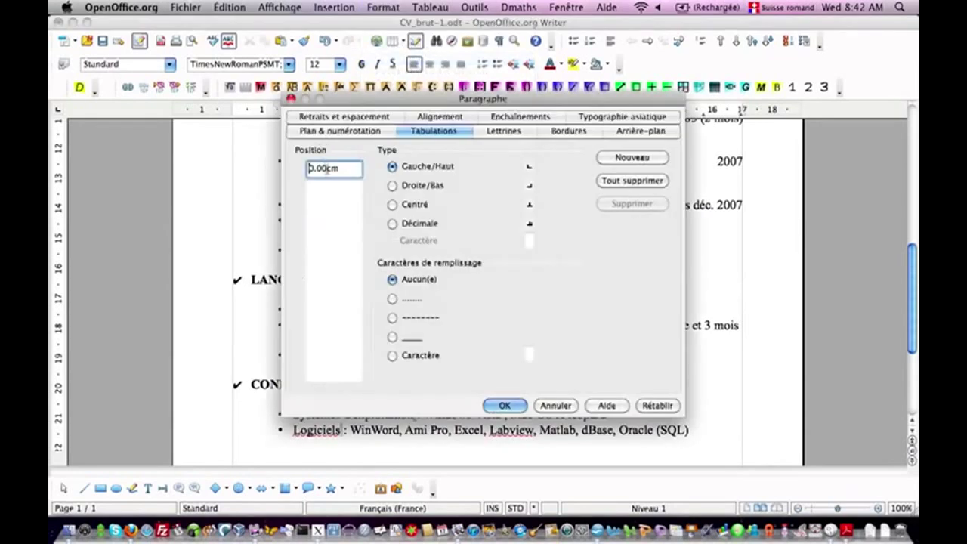
pyautogui.write('4')
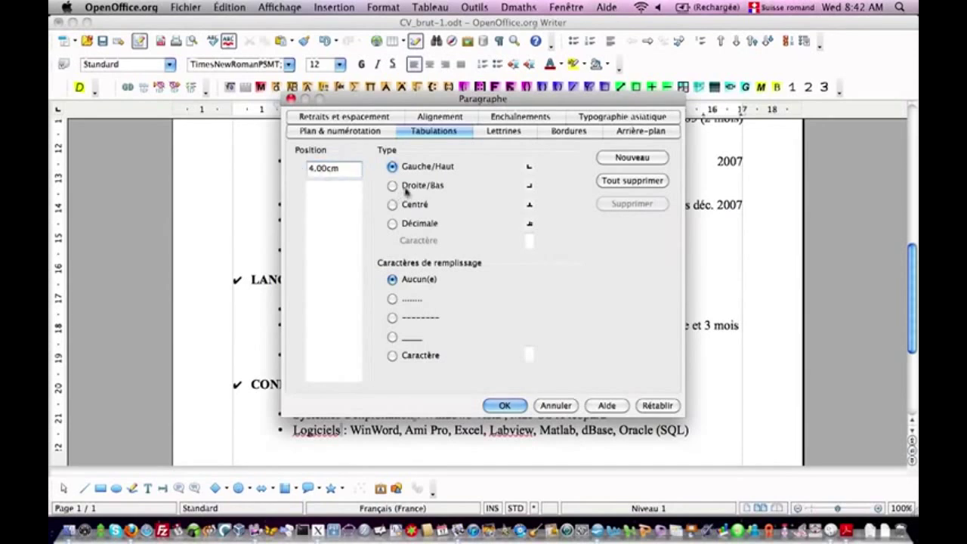
pyautogui.click(505, 405)
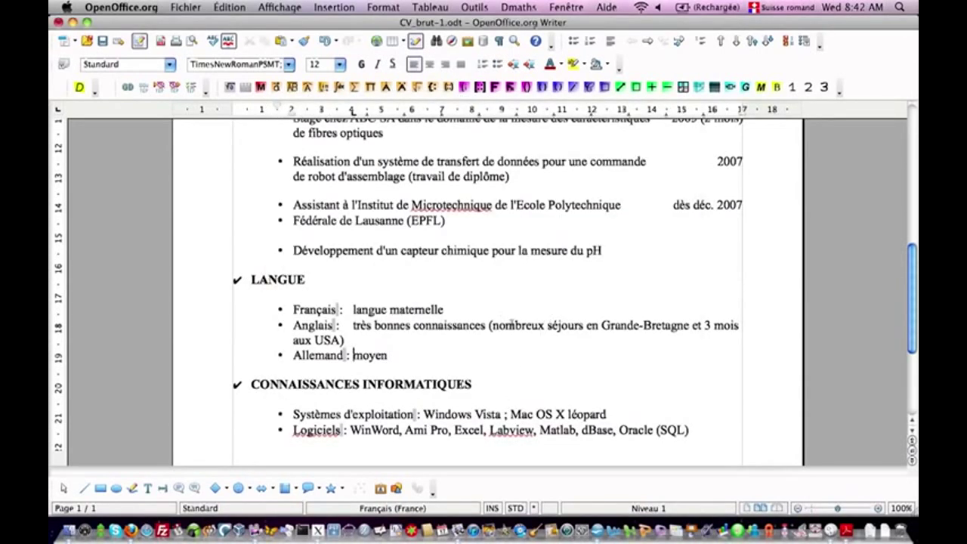
# Step: Break the "Anglais" entry before "(nombreux séjours" and indent that continuation line to 4 cm without a bullet
pyautogui.click(489, 325)
pyautogui.hotkey('shift', 'Return')
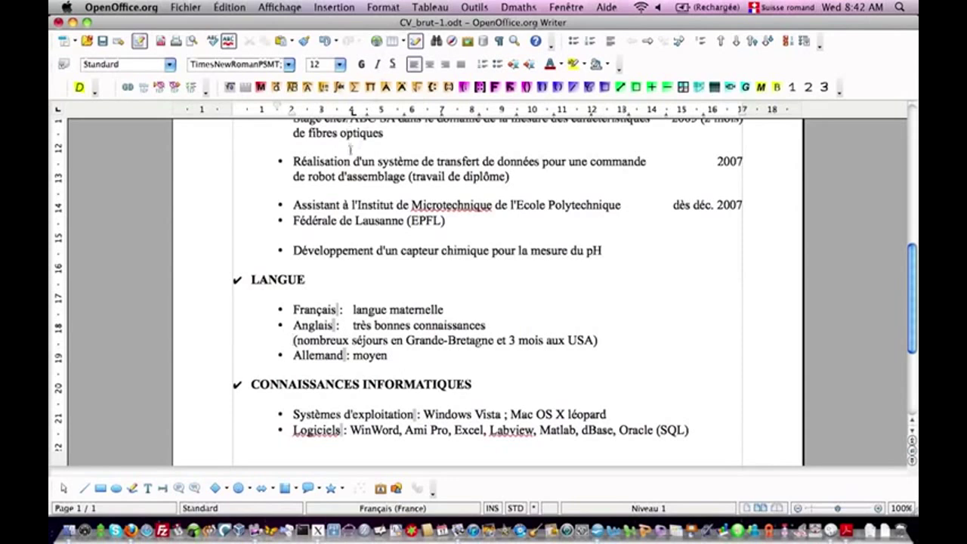
pyautogui.click(382, 7)
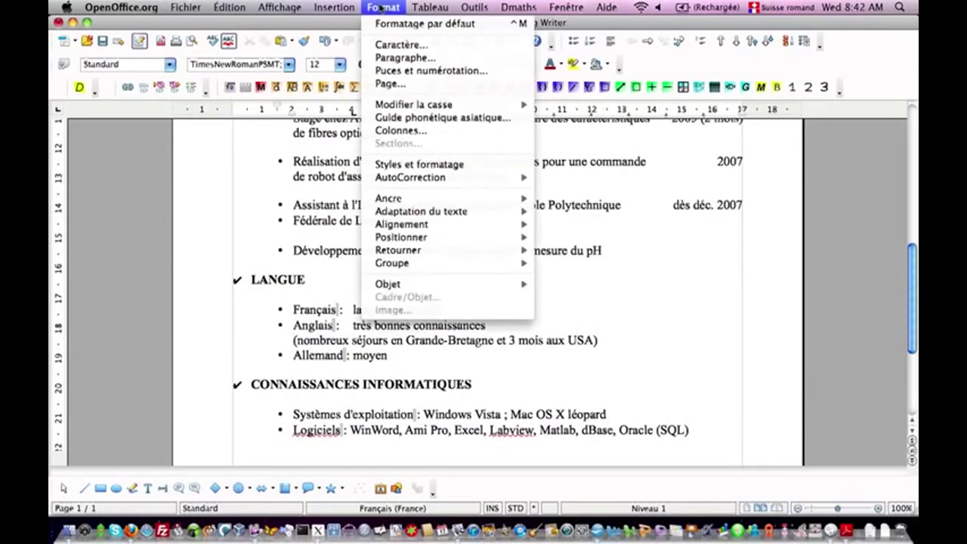
pyautogui.click(398, 71)
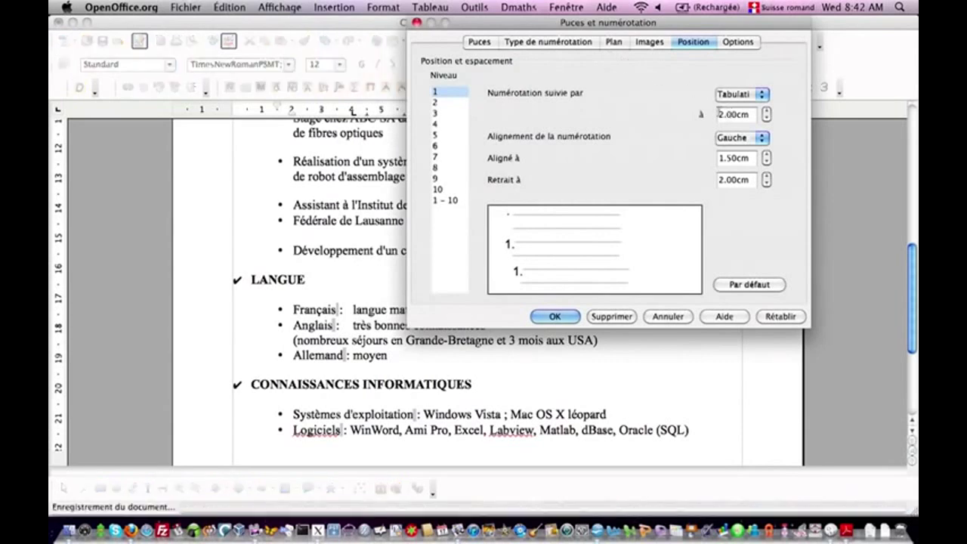
pyautogui.click(721, 179)
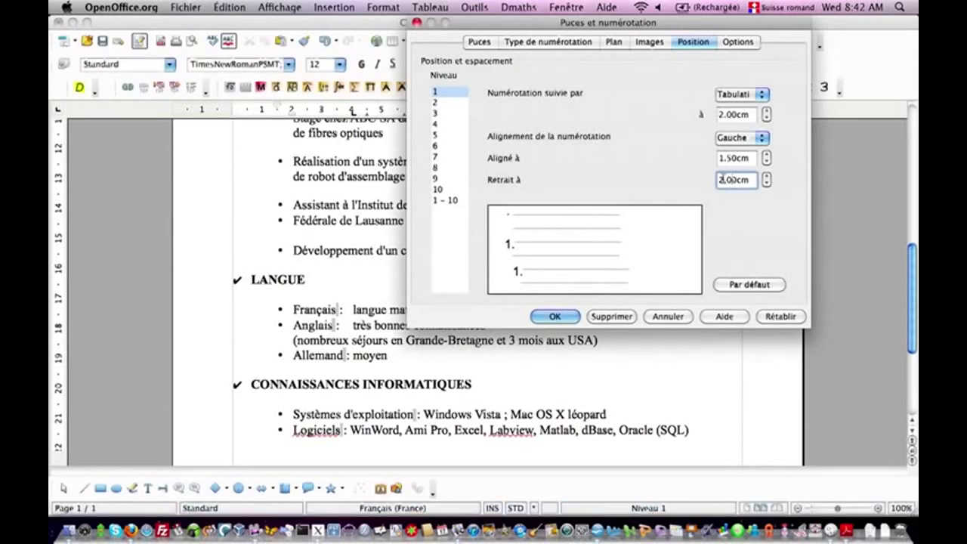
pyautogui.doubleClick(721, 179)
pyautogui.write('4')
pyautogui.press('Tab')
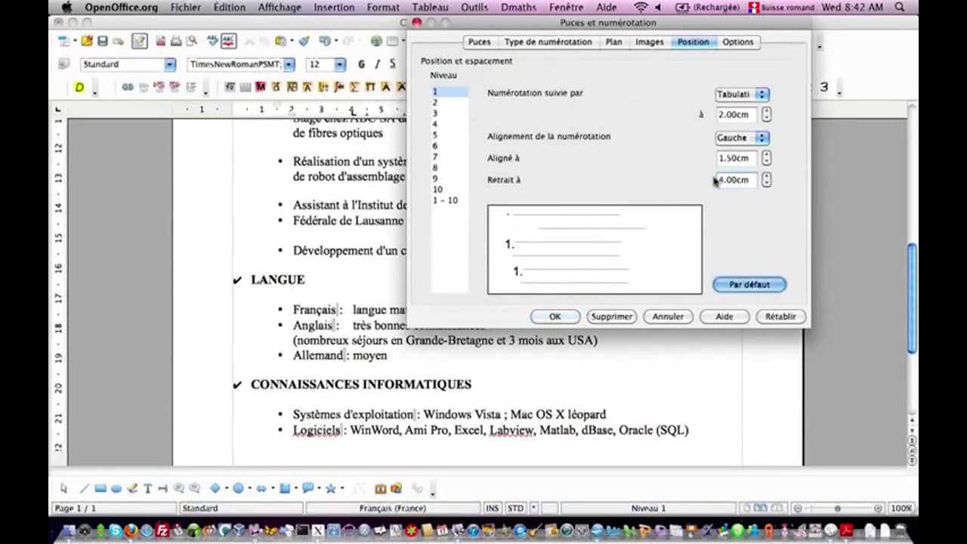
pyautogui.click(731, 181)
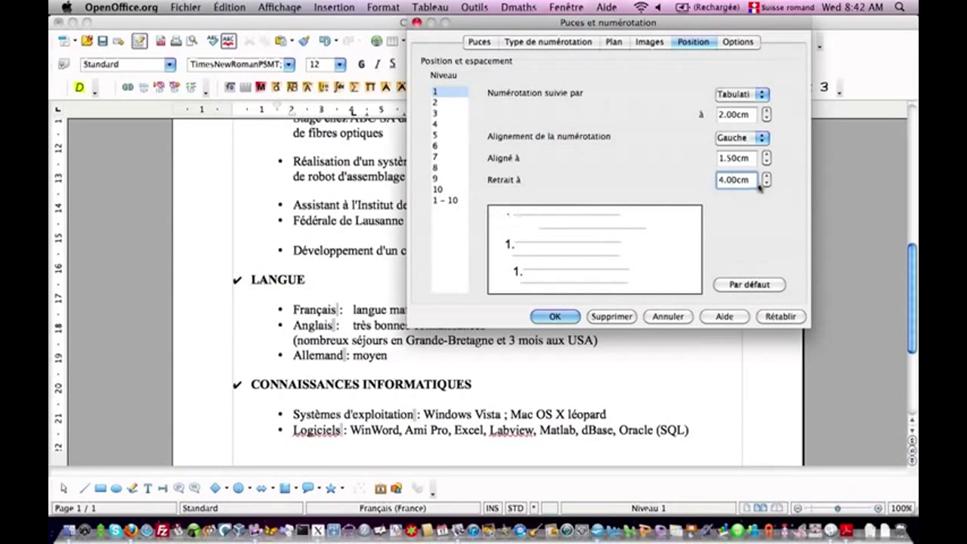
pyautogui.click(748, 115)
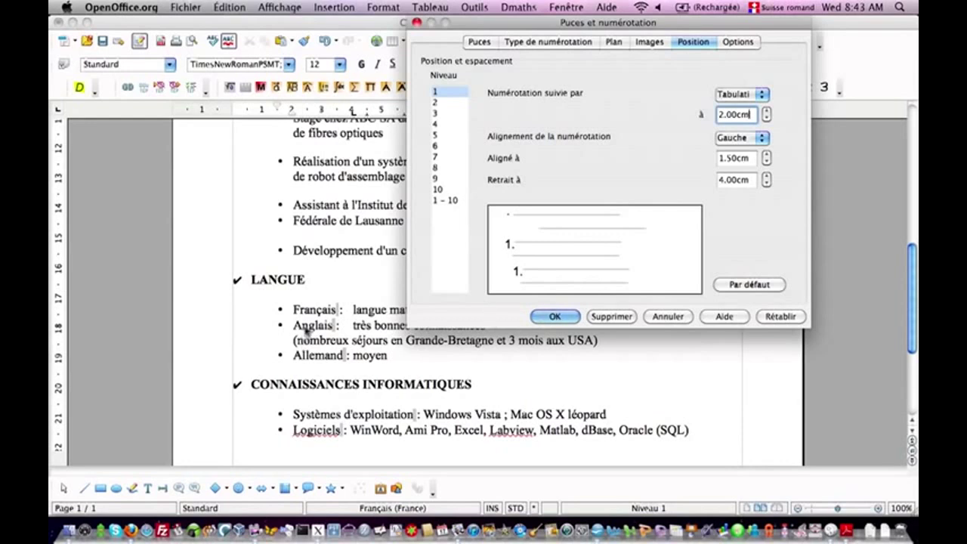
pyautogui.click(555, 316)
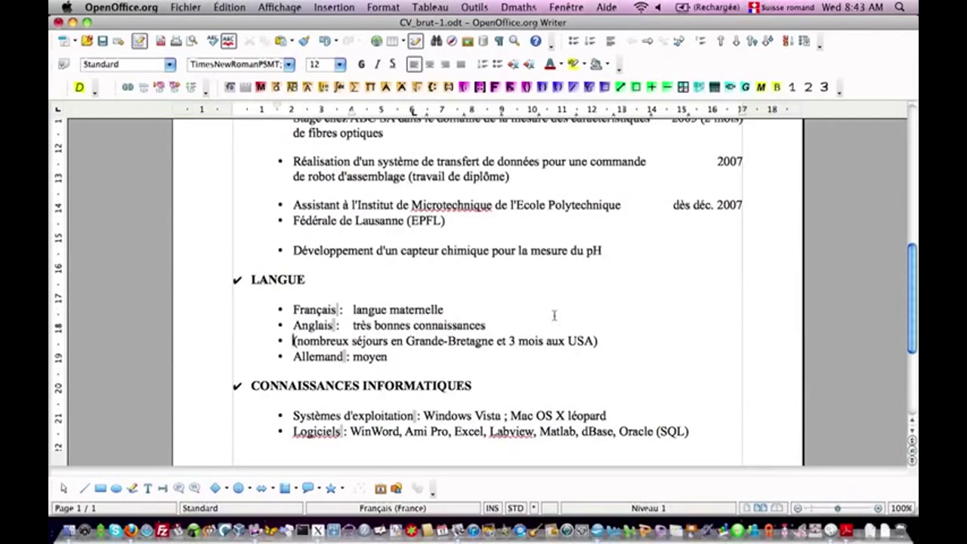
pyautogui.press('BackSpace')
pyautogui.press('Tab')
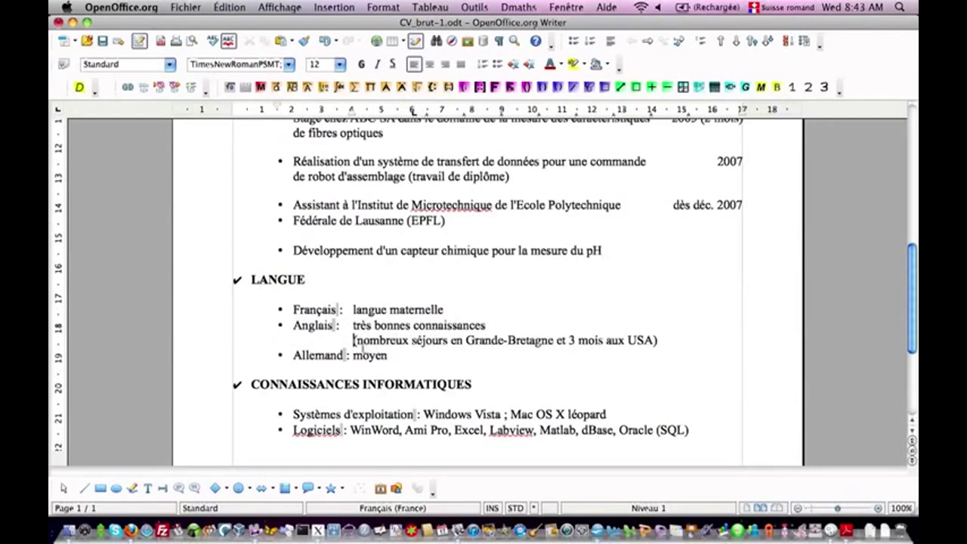
# Step: Add a left-aligned tab stop at 6.5 cm to the "Systèmes d'exploitation" line and insert a tab before "Windows Vista"
pyautogui.scroll(-3, 484, 295)
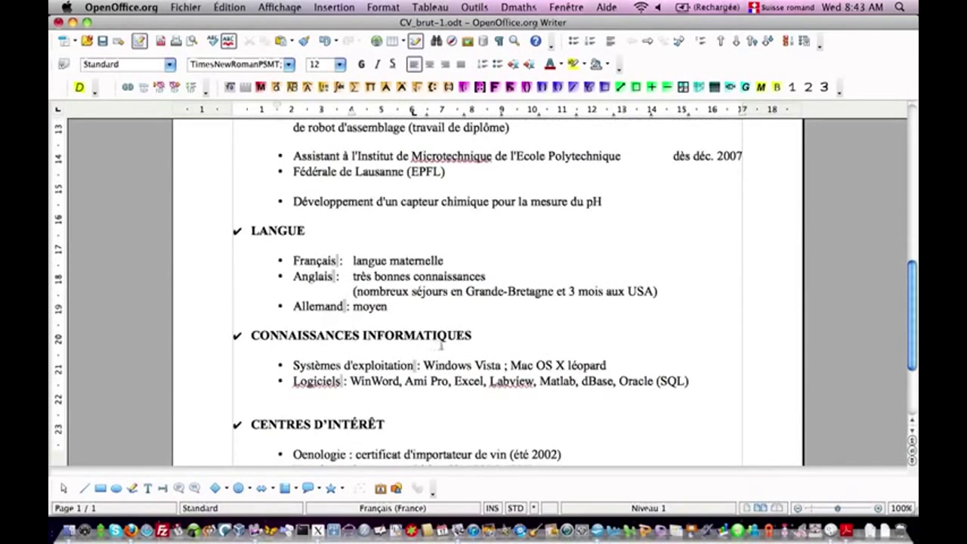
pyautogui.click(425, 365)
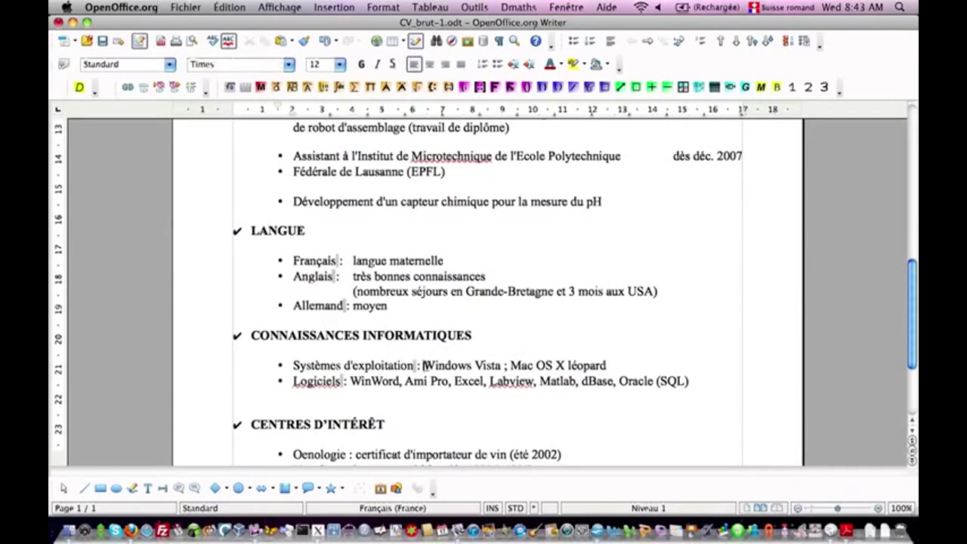
pyautogui.click(384, 8)
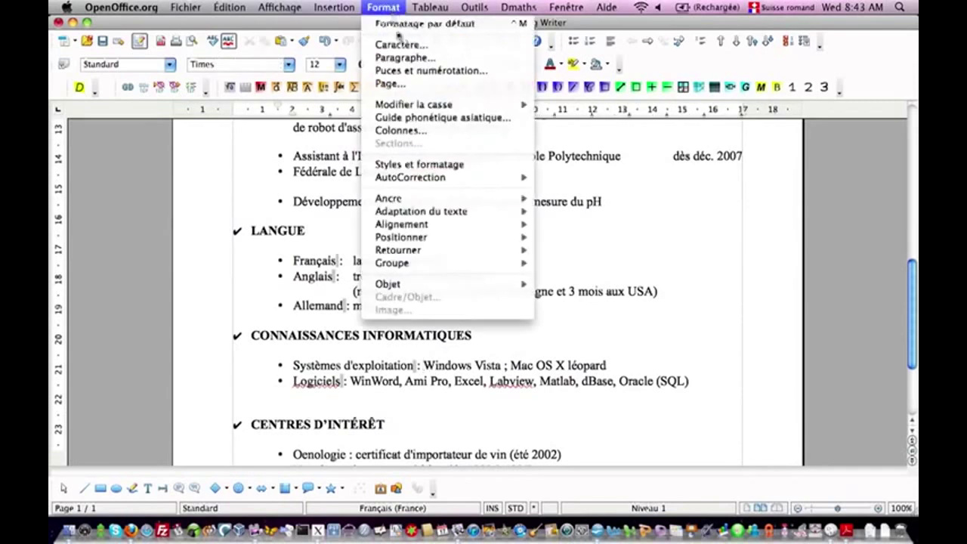
pyautogui.click(404, 58)
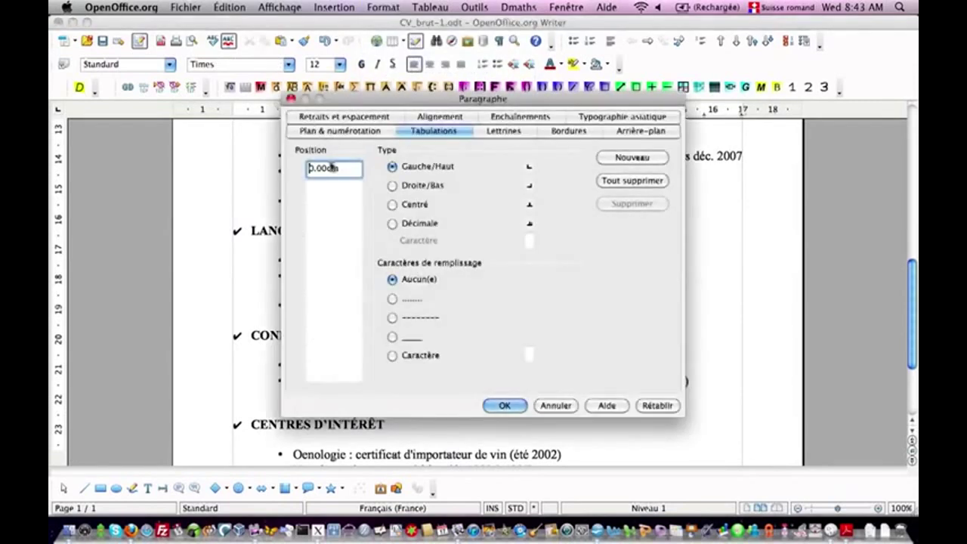
pyautogui.doubleClick(326, 169)
pyautogui.write('6.5')
pyautogui.click(503, 405)
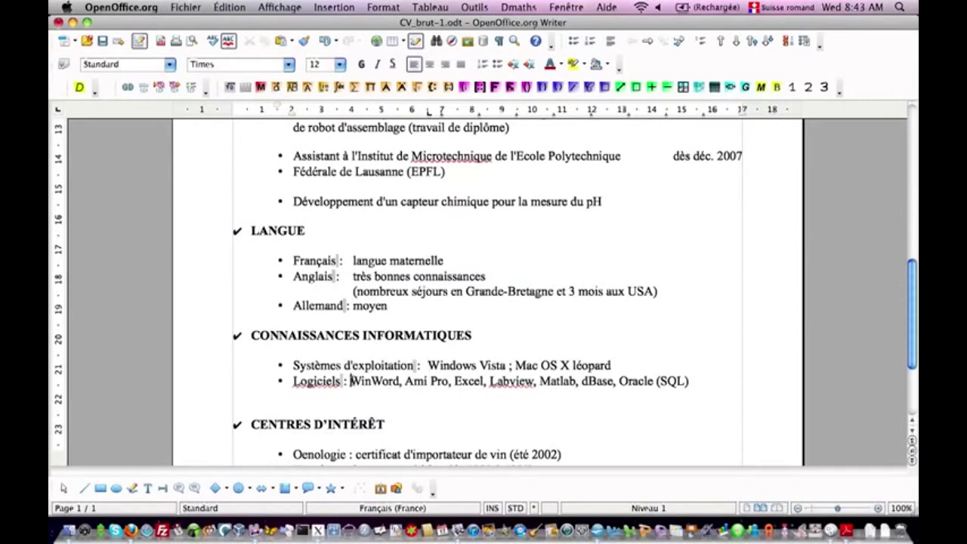
# Step: Add a left-aligned tab stop at 6.5 cm to the "Logiciels" line and insert a tab before "WinWord"
pyautogui.click(351, 381)
pyautogui.click(378, 8)
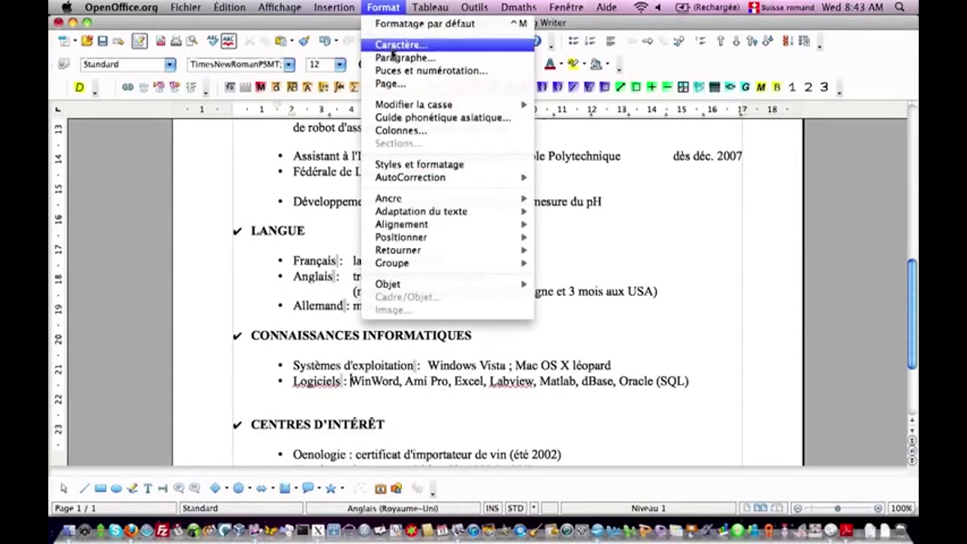
pyautogui.click(394, 58)
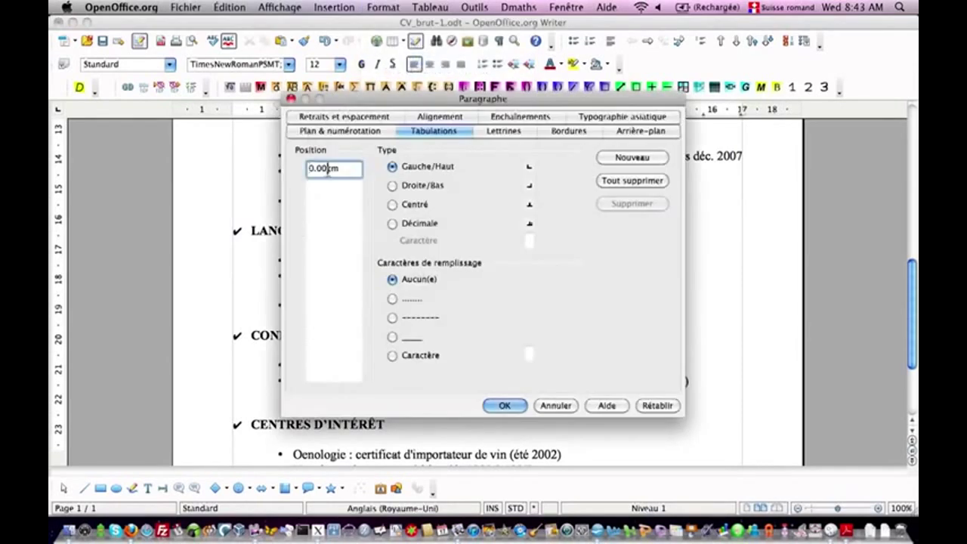
pyautogui.doubleClick(328, 169)
pyautogui.write('6.5')
pyautogui.click(504, 405)
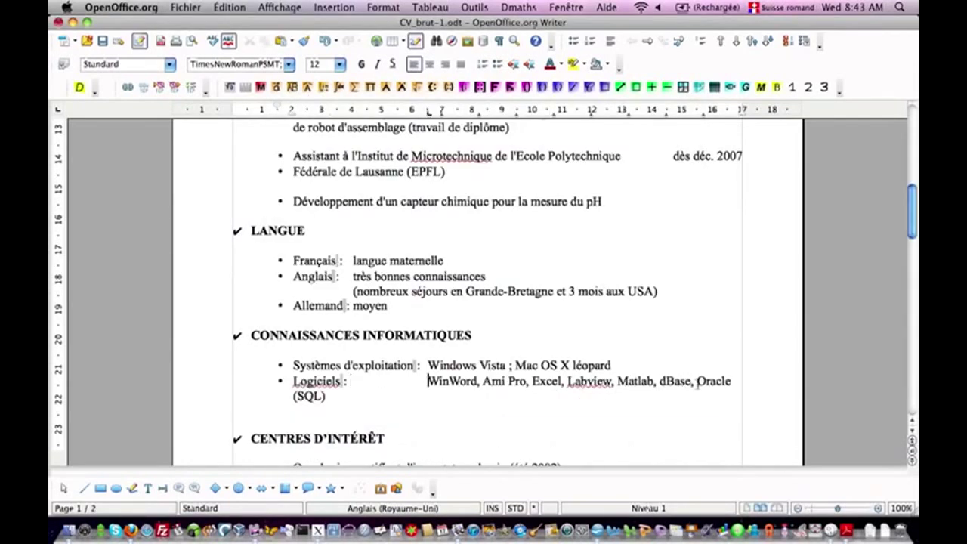
# Step: Break the "Logiciels" entry before "Oracle (SQL)" and remove the bullet from the new line
pyautogui.click(696, 381)
pyautogui.press('Return')
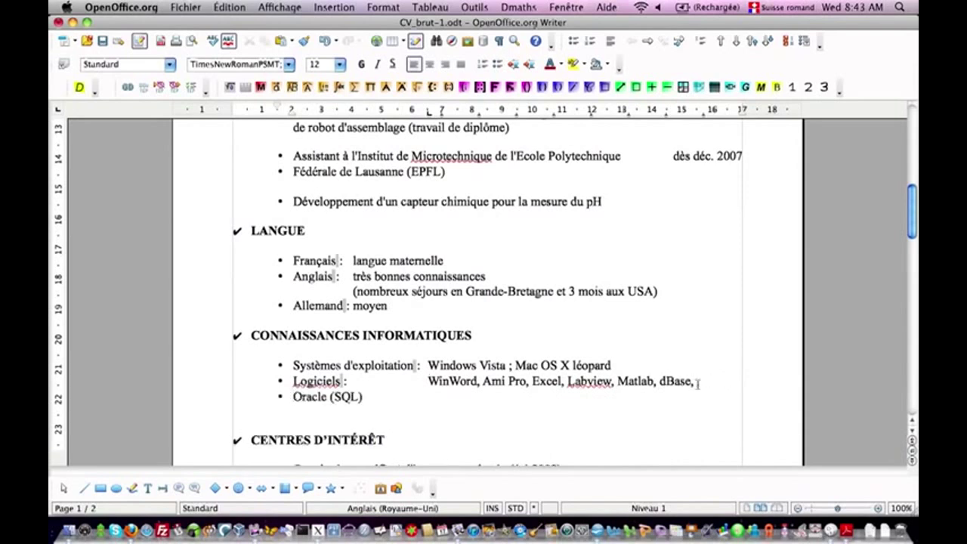
pyautogui.press('BackSpace')
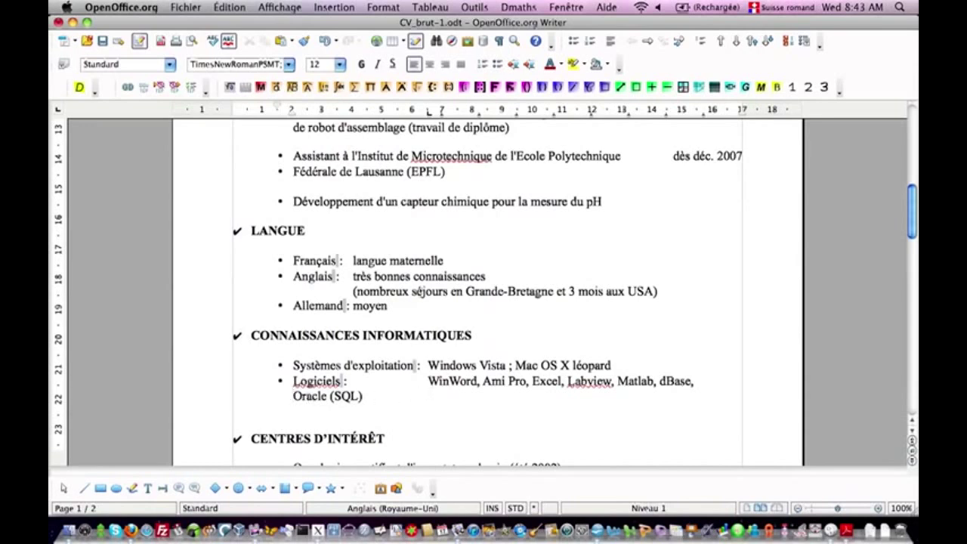
# Step: Set the "Oracle (SQL)" line's bullet indent to 6.5 cm and remove its bullet so it aligns under "WinWord"
pyautogui.click(383, 7)
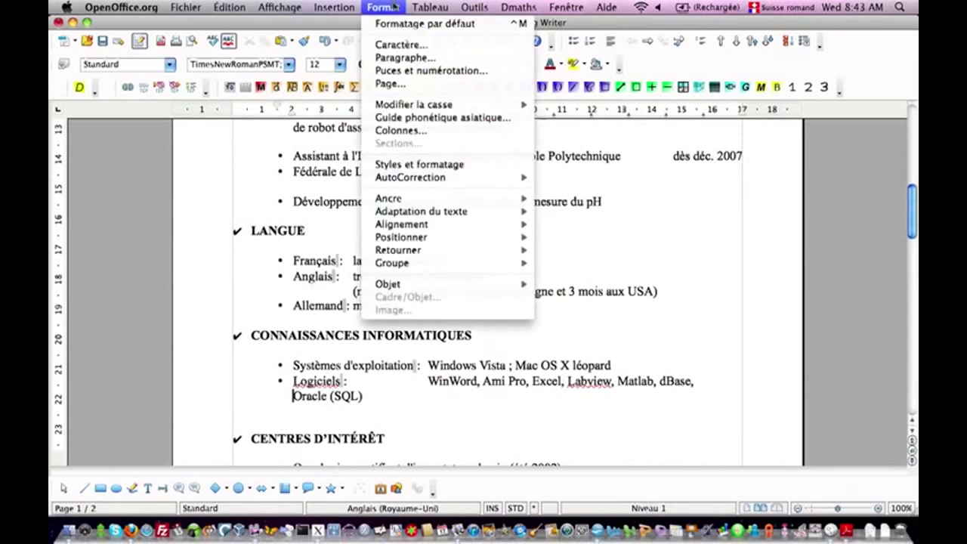
pyautogui.click(412, 70)
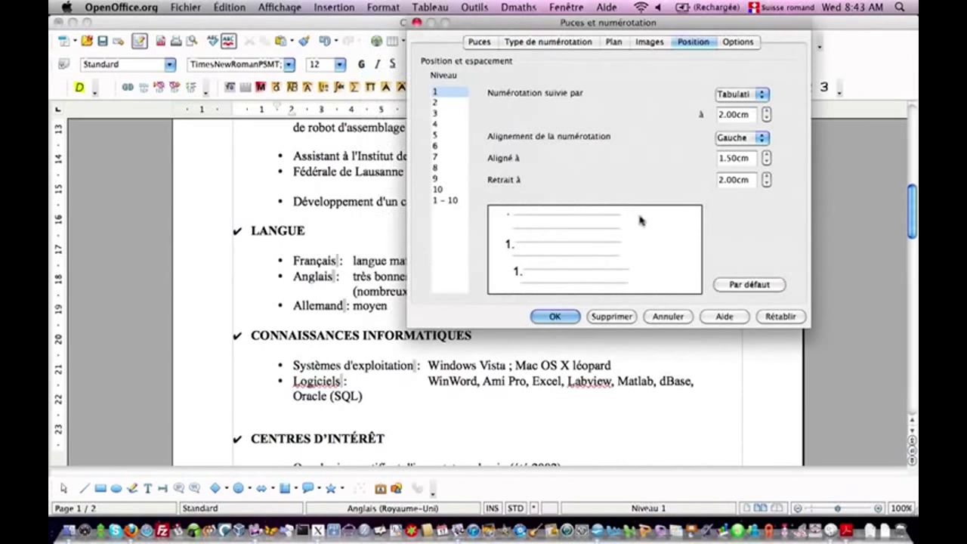
pyautogui.click(734, 179)
pyautogui.write('6.5')
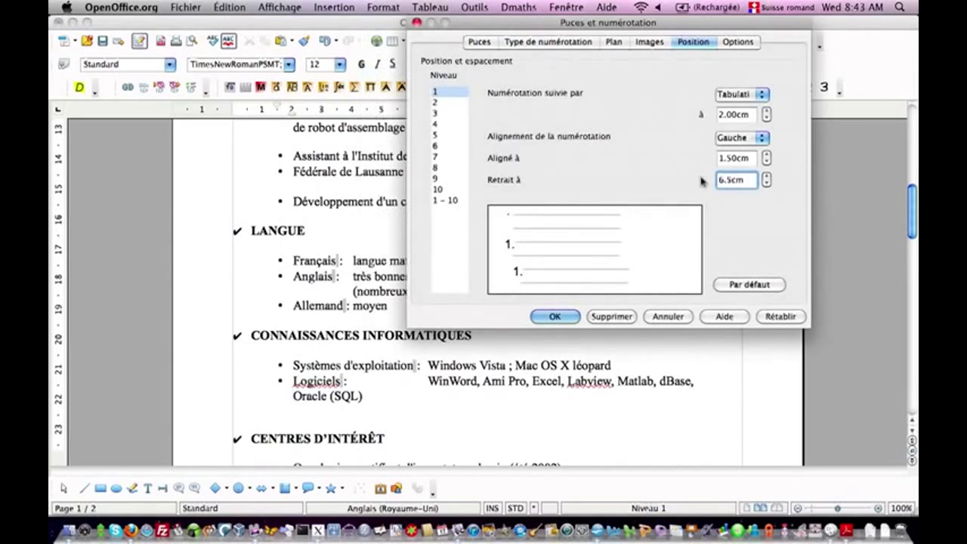
pyautogui.press('Tab')
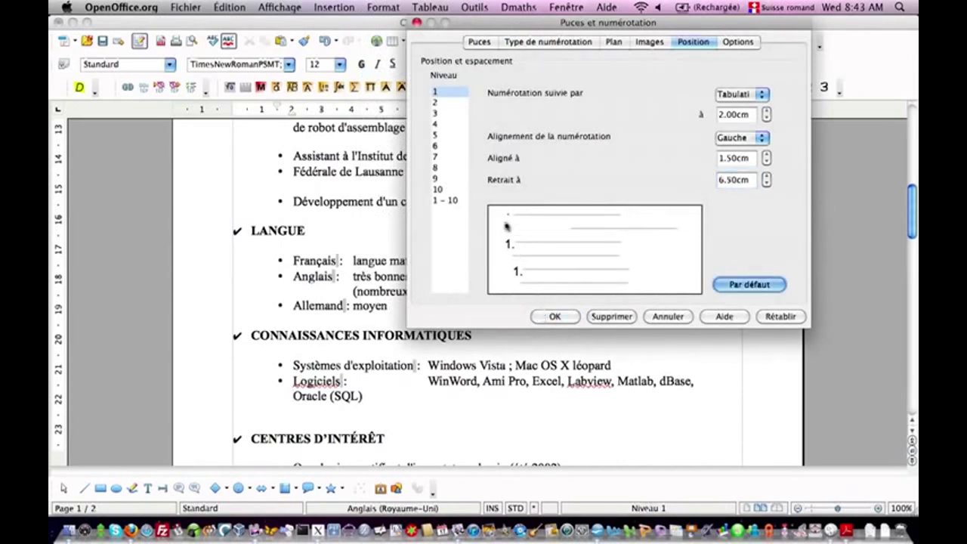
pyautogui.click(552, 317)
pyautogui.press('BackSpace')
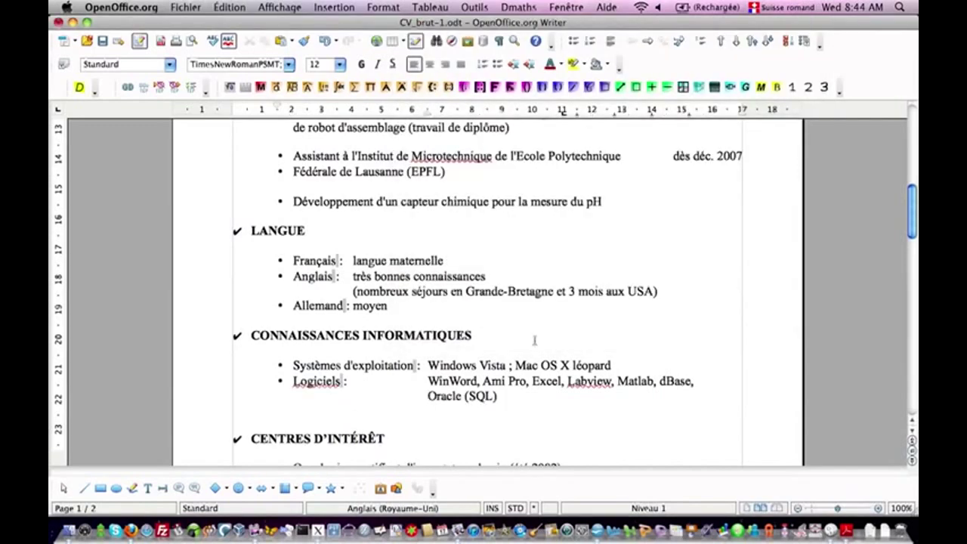
# Step: Add a left-aligned tab stop at 5 cm to the "Oenologie" line and insert a tab before "certificat d'importateur de vin"
pyautogui.scroll(-5, 518, 330)
pyautogui.scroll(-2, 518, 329)
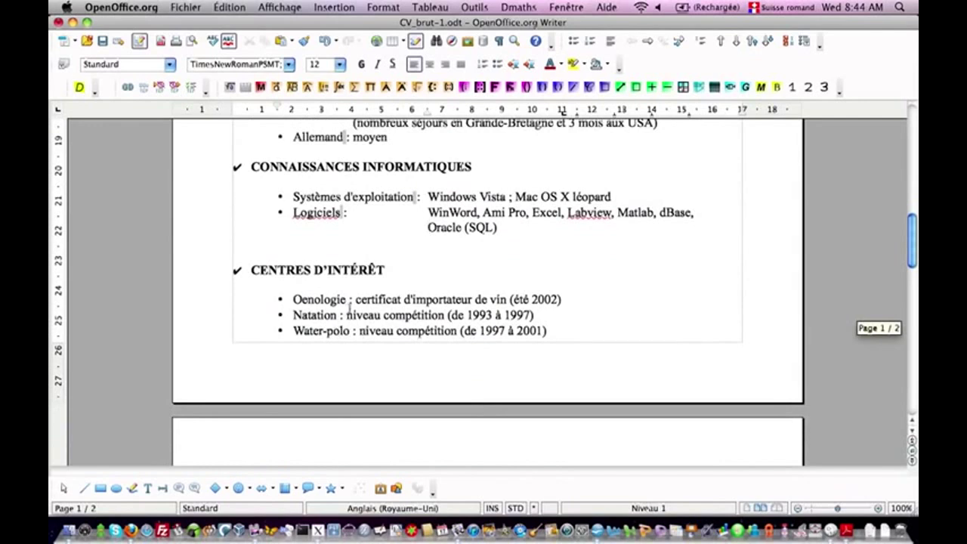
pyautogui.click(417, 196)
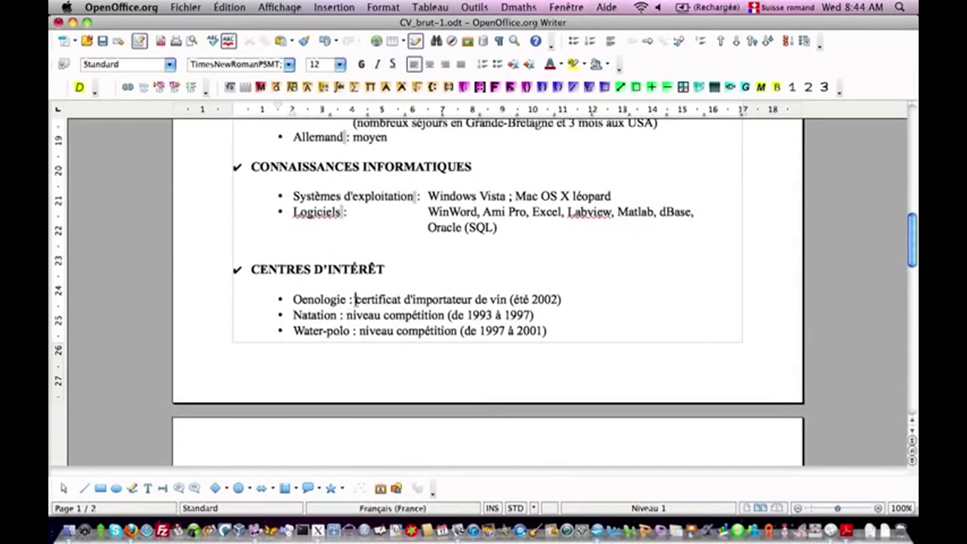
pyautogui.click(380, 9)
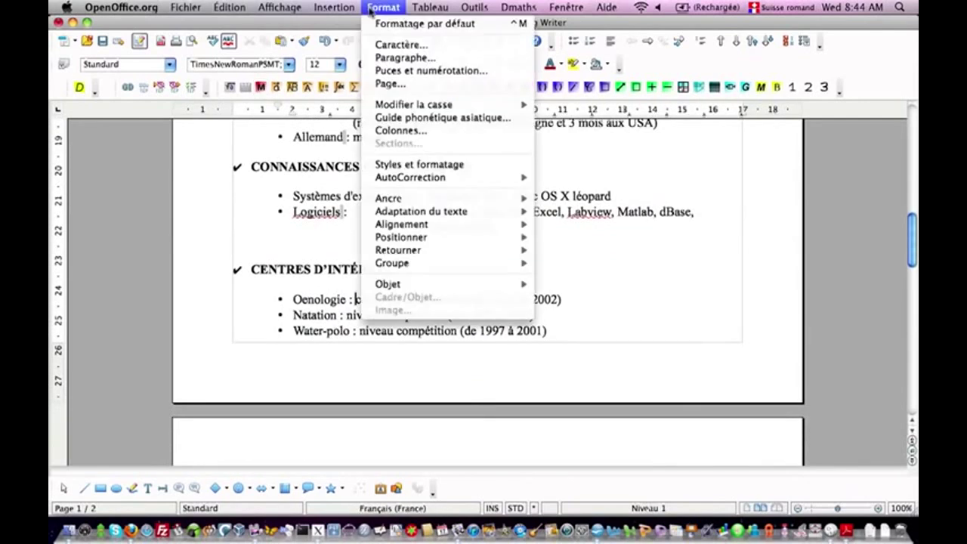
pyautogui.click(385, 58)
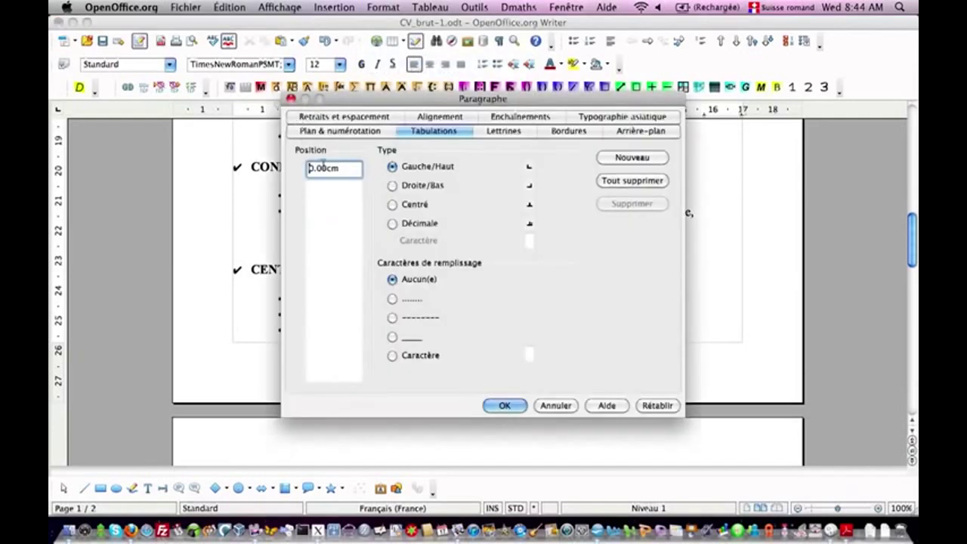
pyautogui.moveTo(327, 168); pyautogui.dragTo(283, 168)
pyautogui.click(503, 405)
pyautogui.press('Tab')
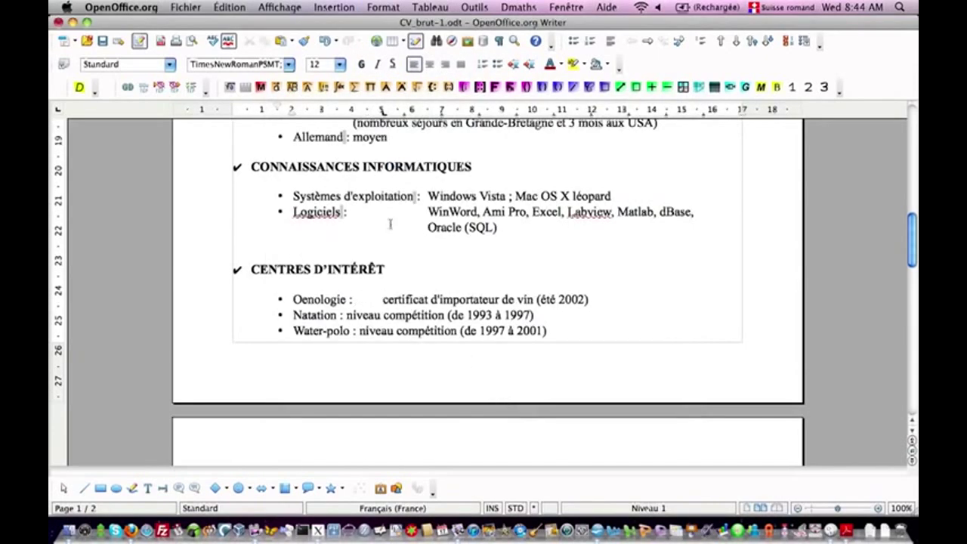
# Step: Add a left-aligned tab stop at 5 cm to the "Natation" line and insert a tab before "niveau compétition"
pyautogui.click(347, 315)
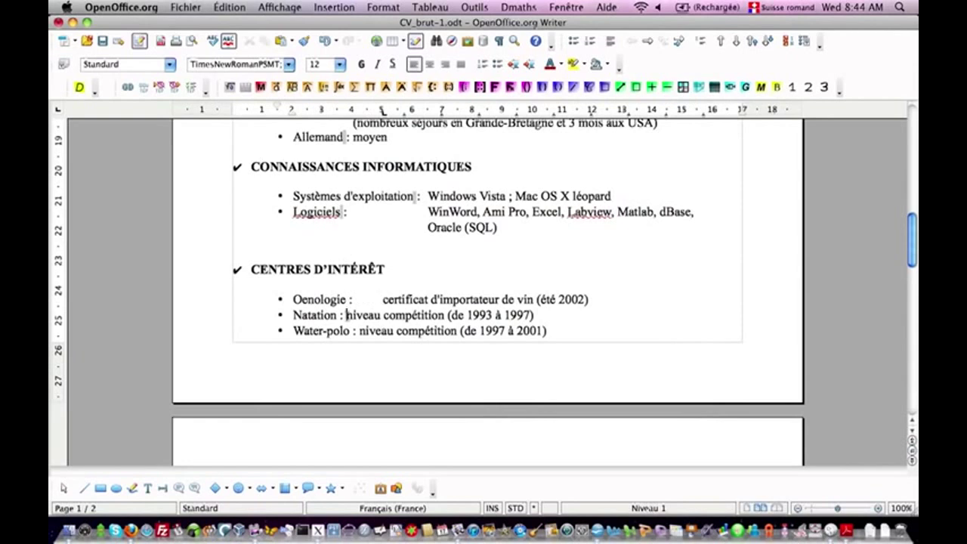
pyautogui.click(370, 9)
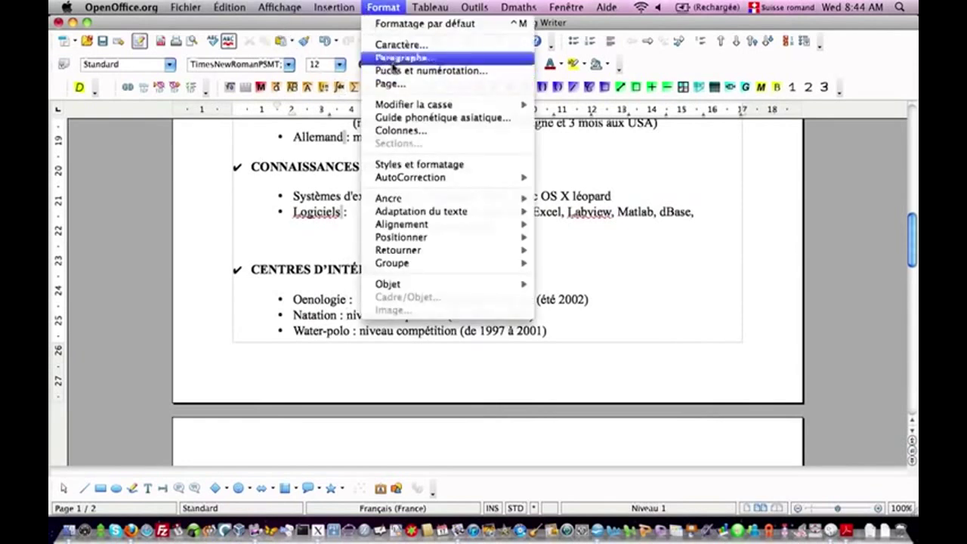
pyautogui.click(401, 57)
pyautogui.doubleClick(326, 167)
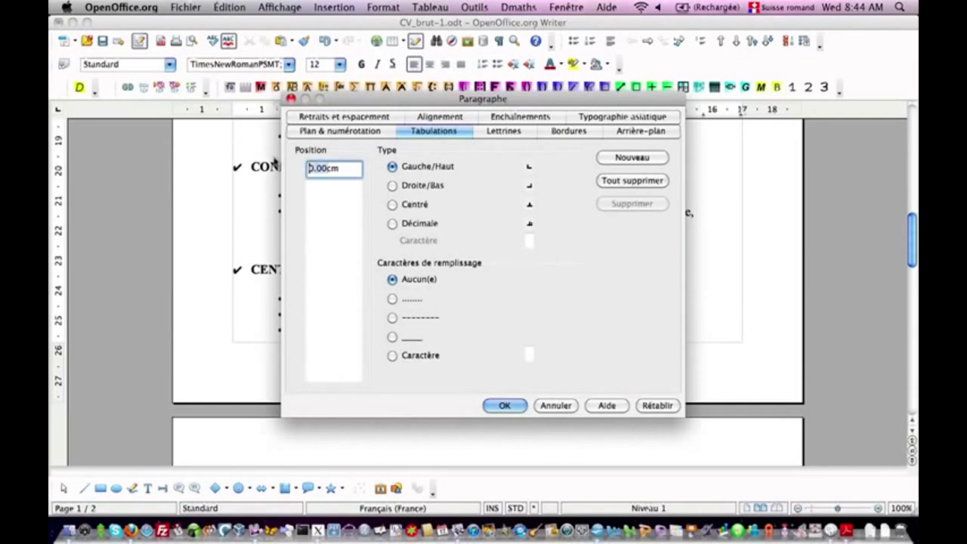
pyautogui.write('5')
pyautogui.click(517, 407)
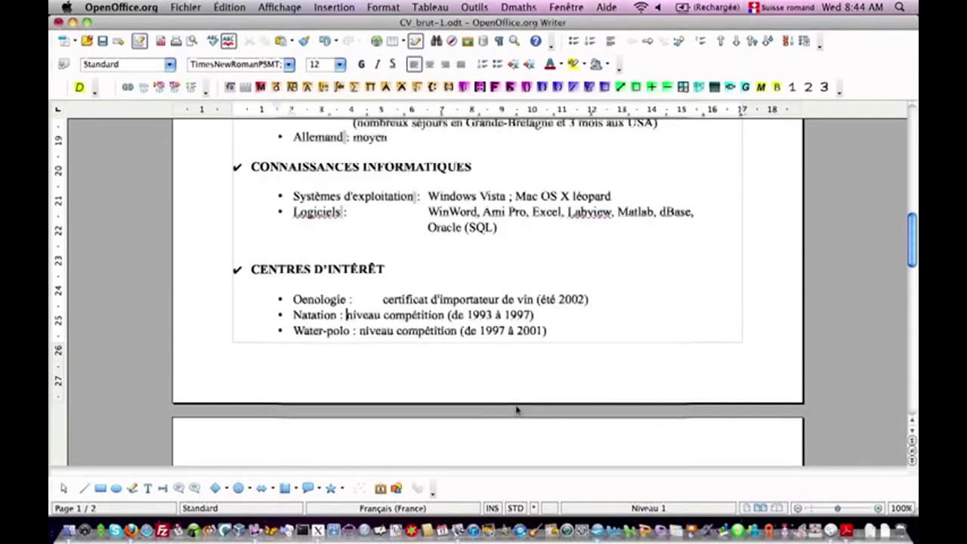
pyautogui.press('Tab')
# Step: Add a left-aligned tab stop at 5 cm to the "Water-polo" line and insert a tab before "niveau compétition"
pyautogui.click(360, 331)
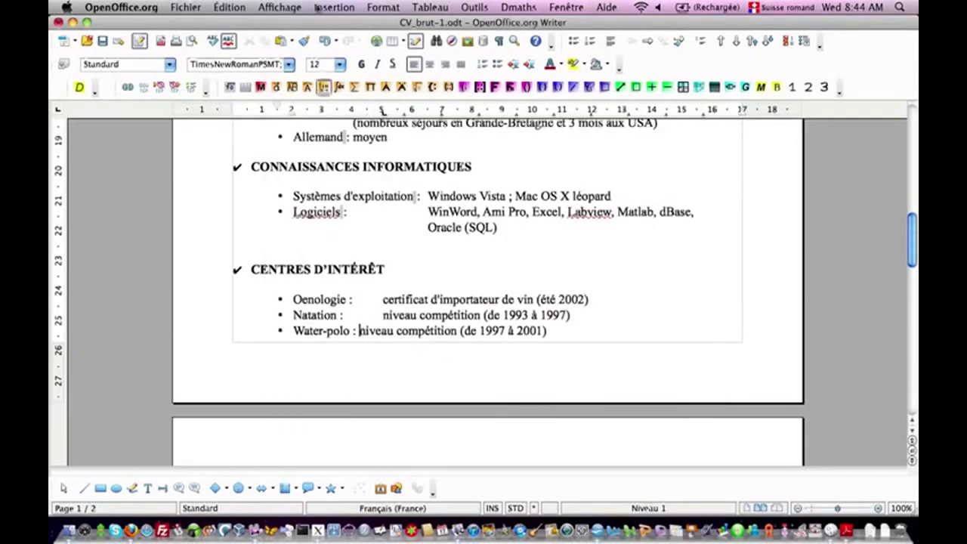
pyautogui.click(382, 8)
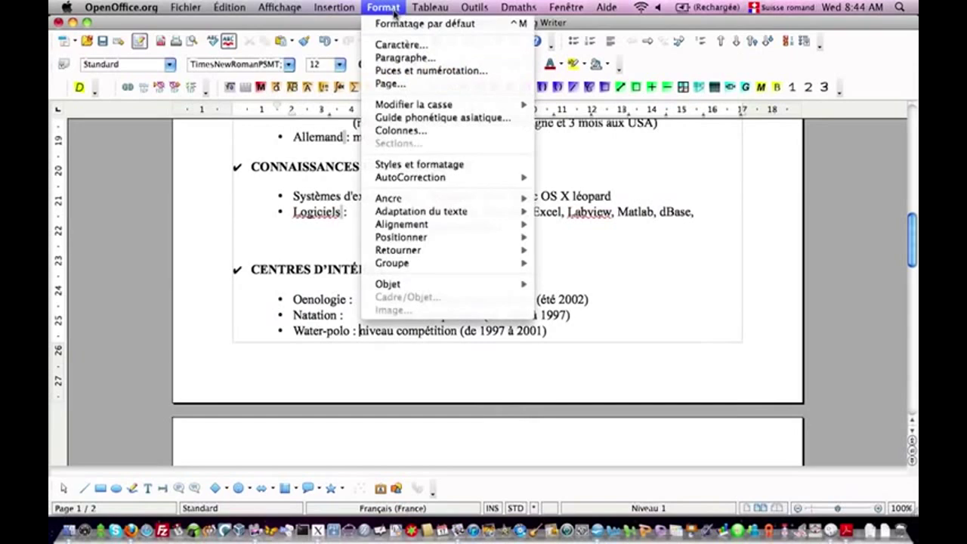
pyautogui.click(400, 60)
pyautogui.doubleClick(322, 168)
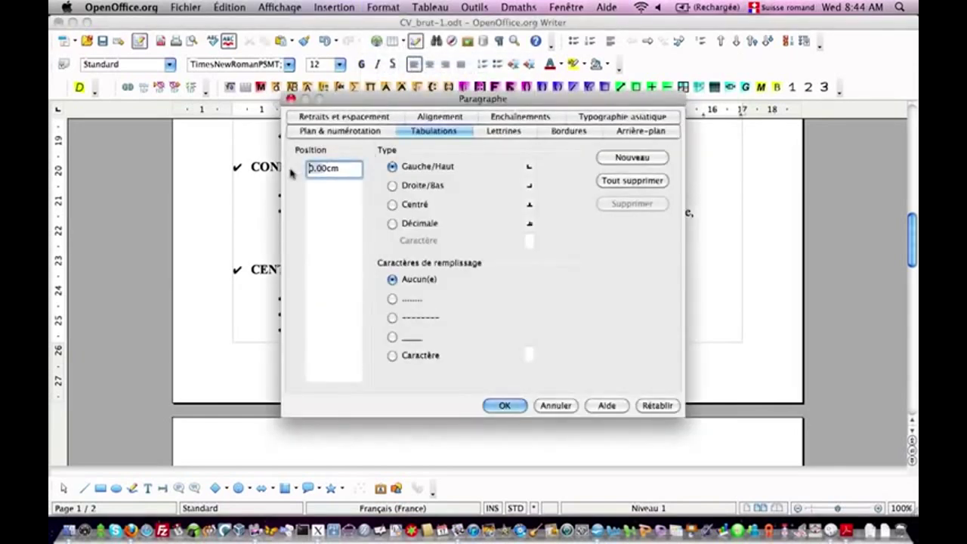
pyautogui.write('5')
pyautogui.click(505, 404)
pyautogui.press('Tab')
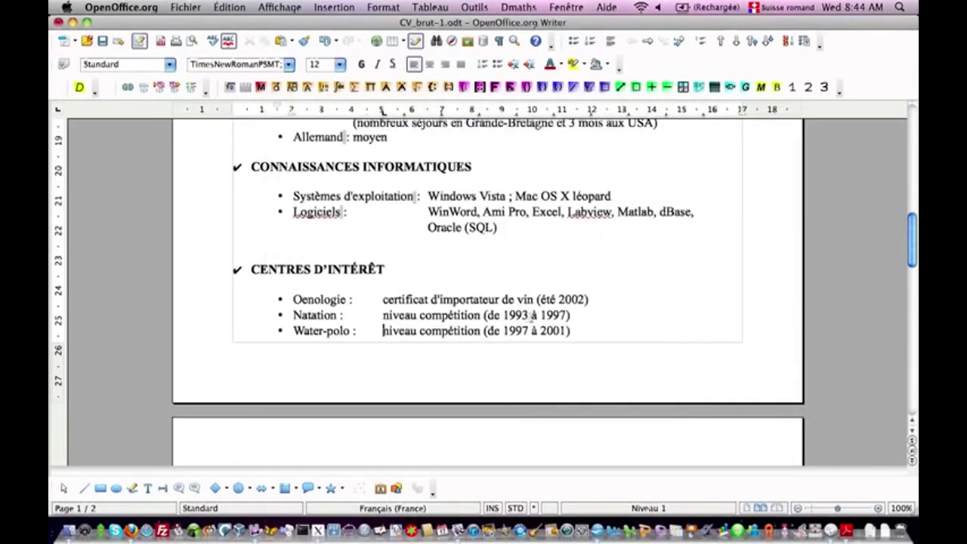
# Step: Delete the empty paragraph on page 2 with the nonprinting characters shown, and hide those characters again
pyautogui.scroll(-3, 573, 368)
pyautogui.scroll(-1, 574, 368)
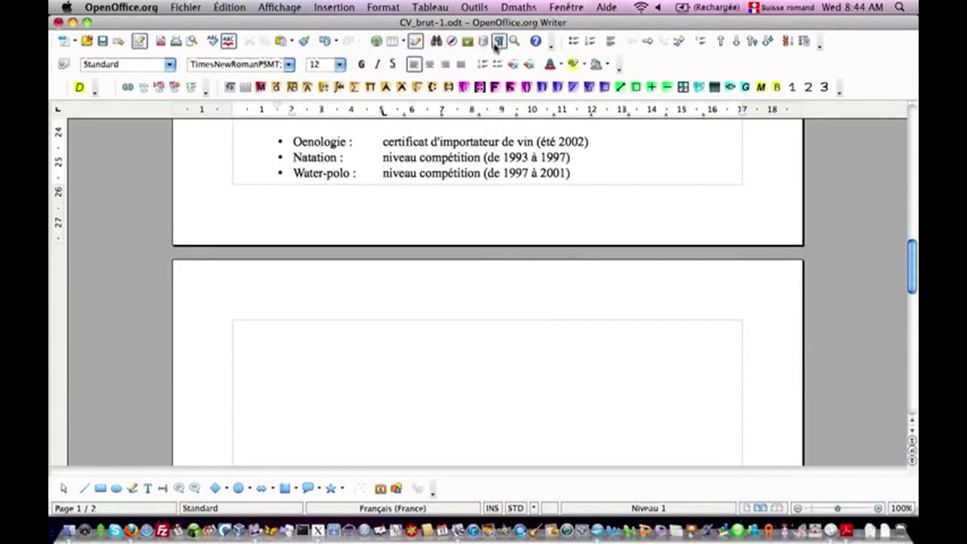
pyautogui.click(496, 43)
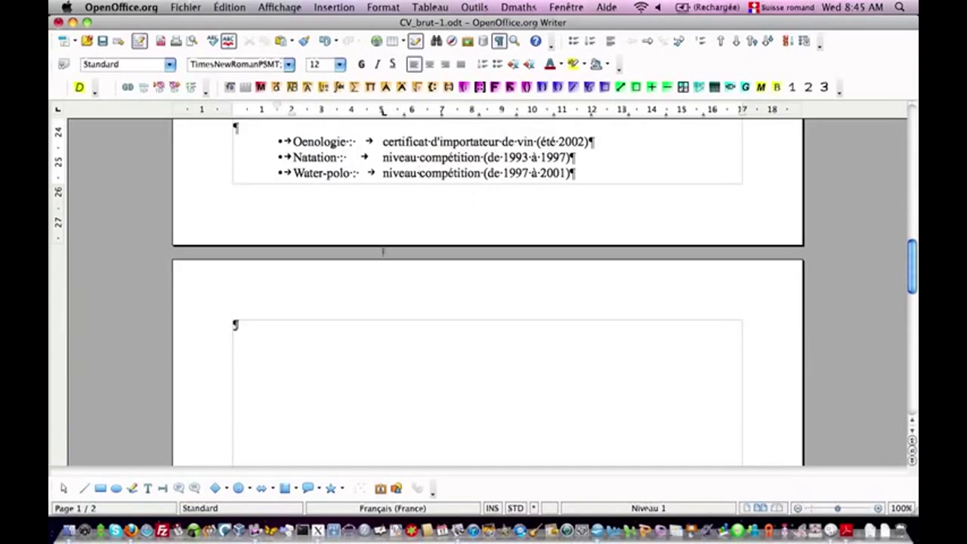
pyautogui.click(236, 332)
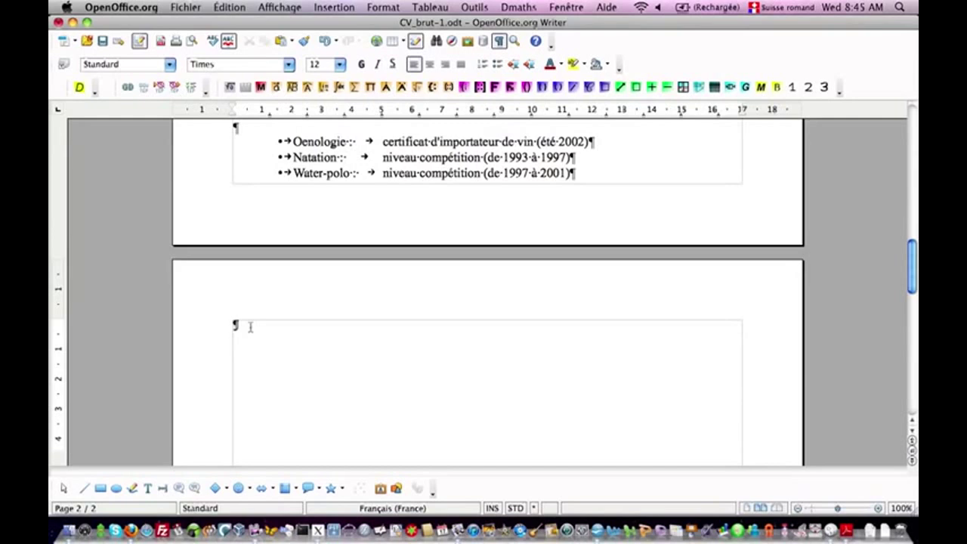
pyautogui.press('BackSpace')
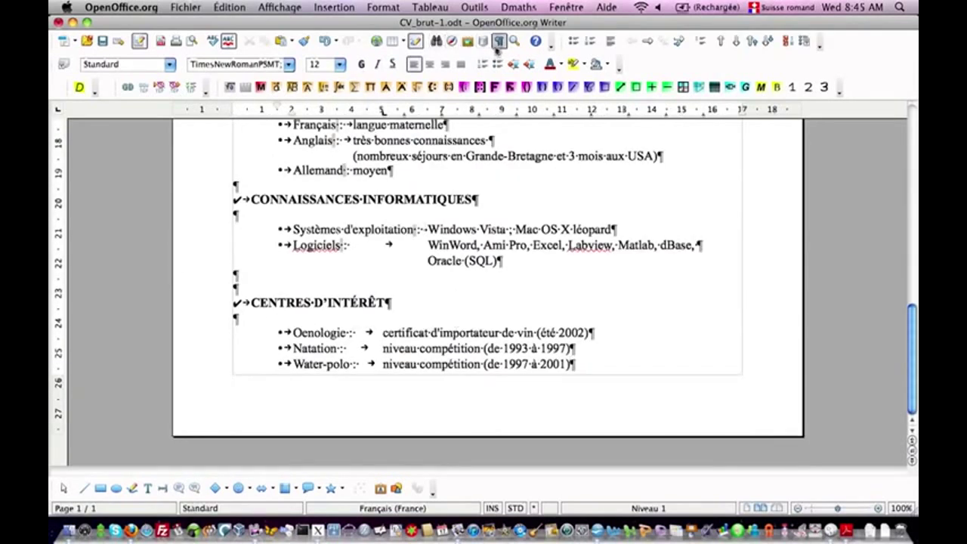
pyautogui.click(497, 41)
pyautogui.scroll(10, 451, 275)
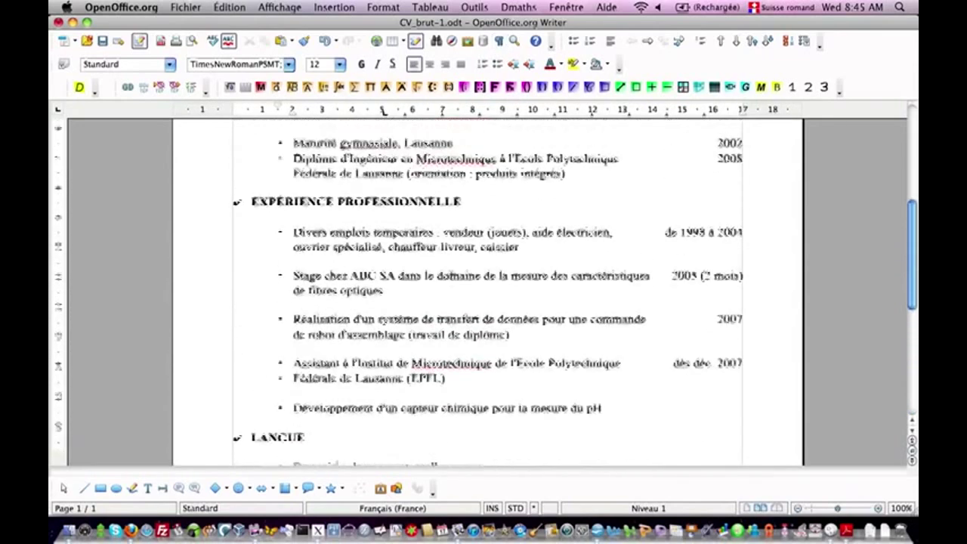